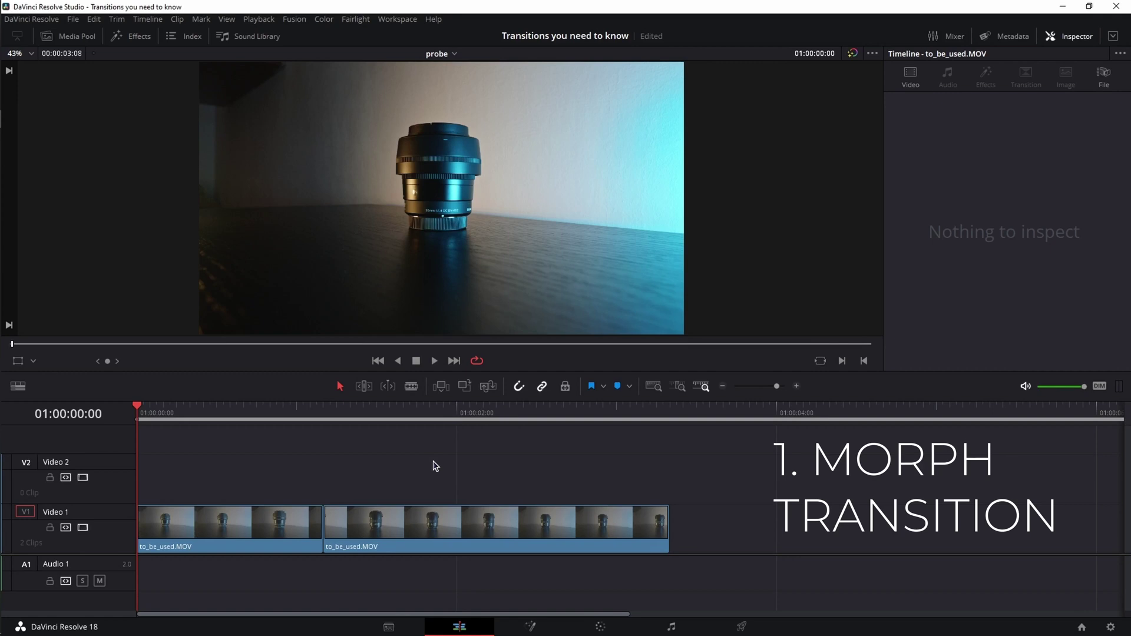
# Step: Drag Smooth Cut from Video Transitions onto the cut between the two lens clips
pyautogui.click(132, 36)
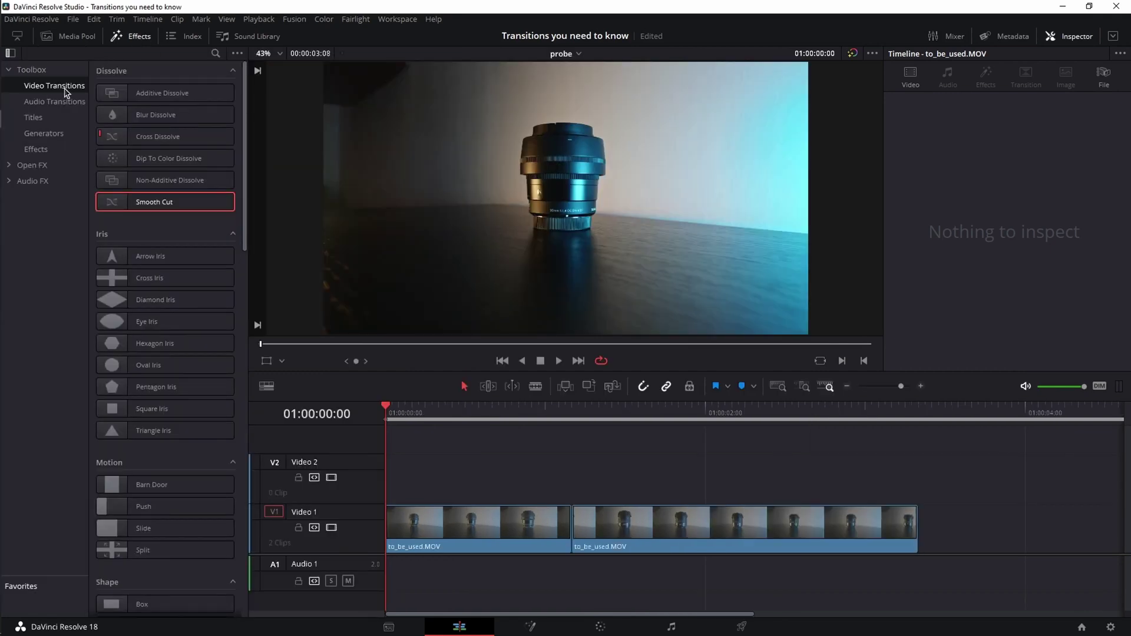
pyautogui.moveTo(152, 204)
pyautogui.mouseDown()
pyautogui.moveTo(627, 500)
pyautogui.moveTo(572, 521)
pyautogui.mouseUp()
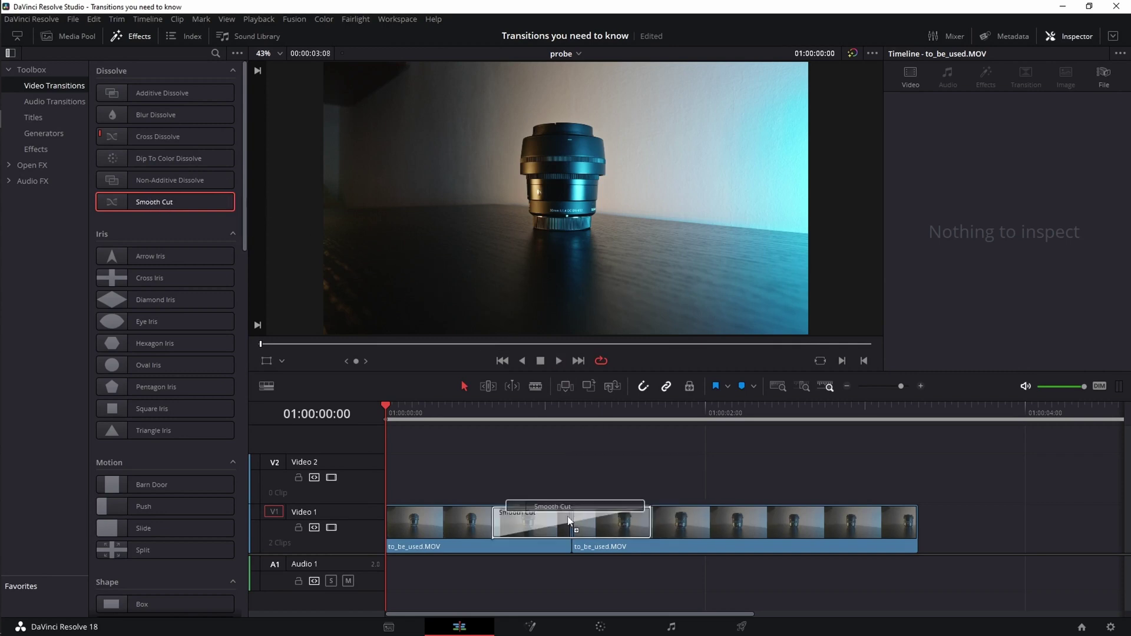
pyautogui.click(134, 38)
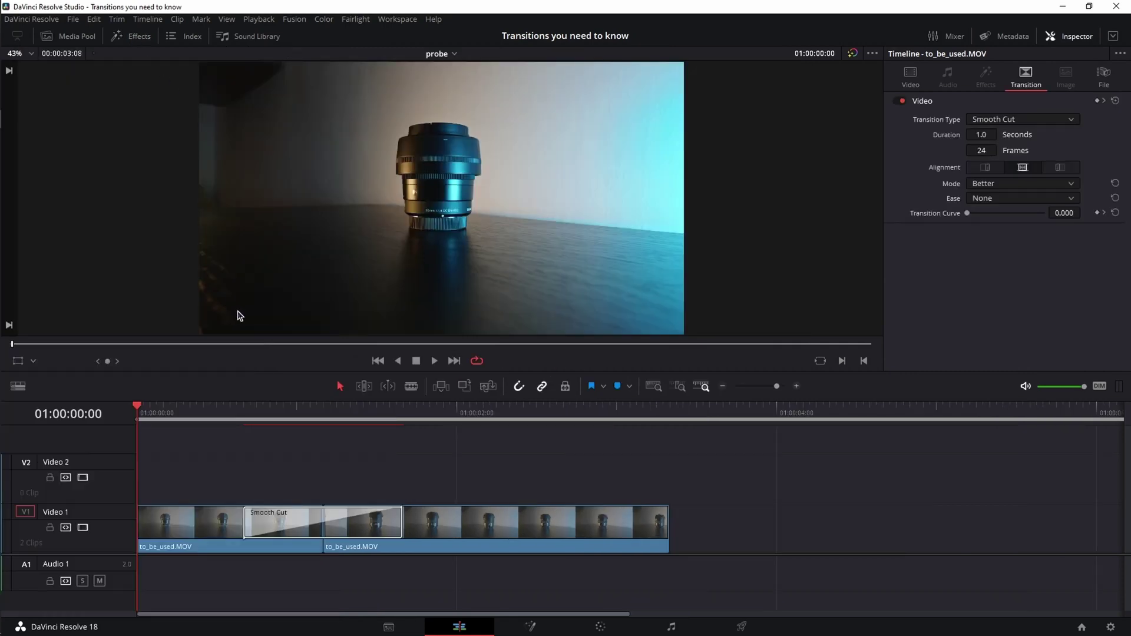
# Step: Preview the new transition and confirm its Transition Type is Smooth Cut
pyautogui.click(431, 360)
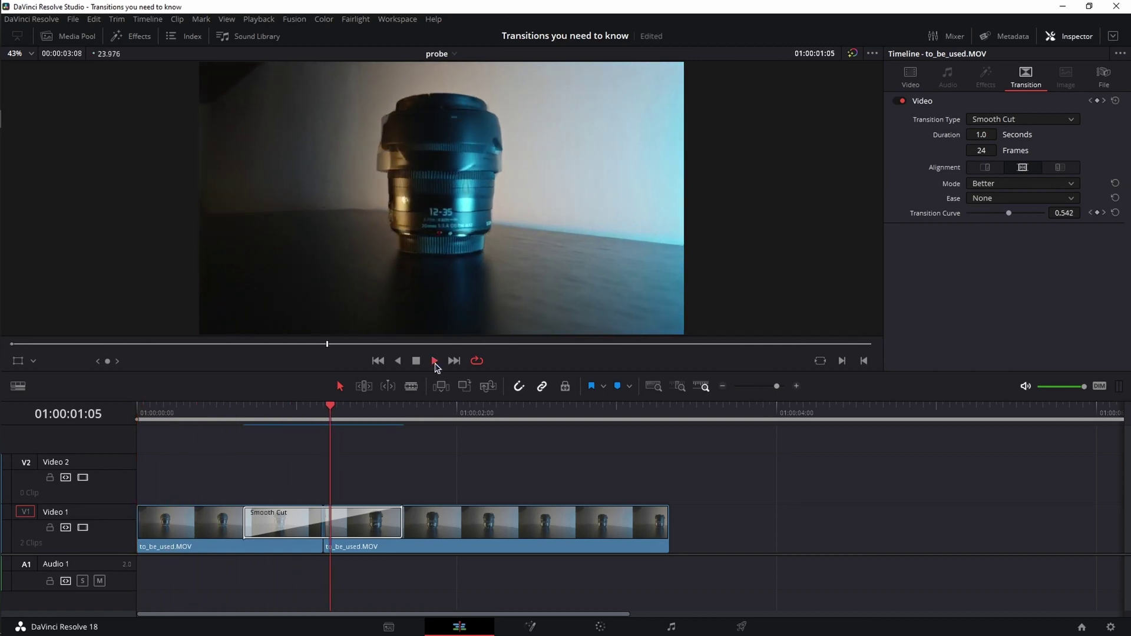
pyautogui.press('space')
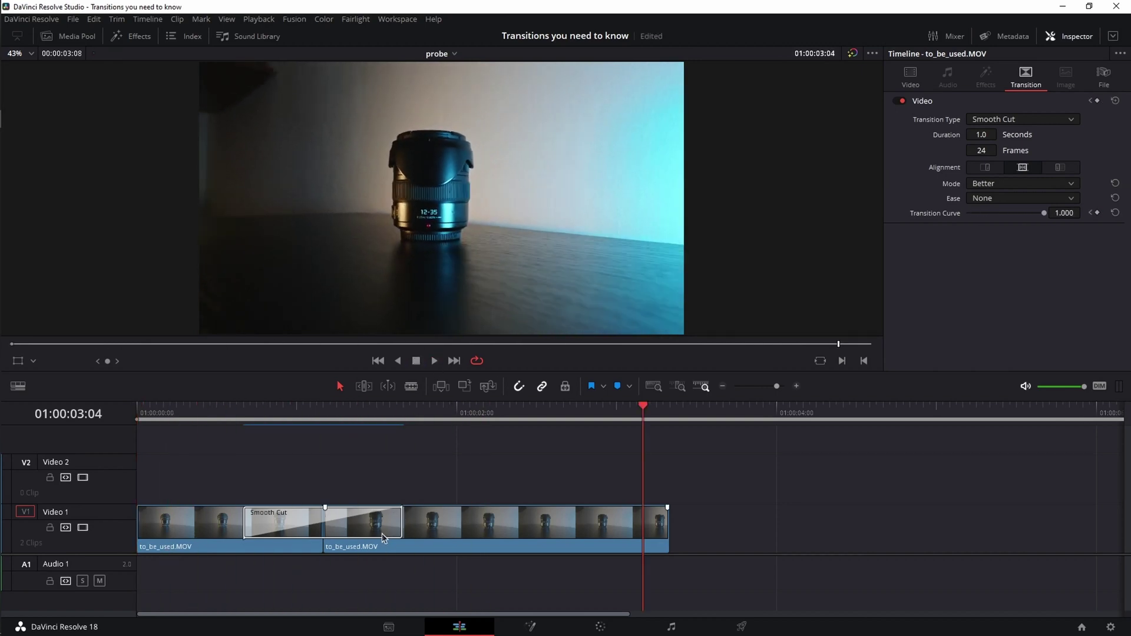
pyautogui.click(382, 533)
pyautogui.click(323, 407)
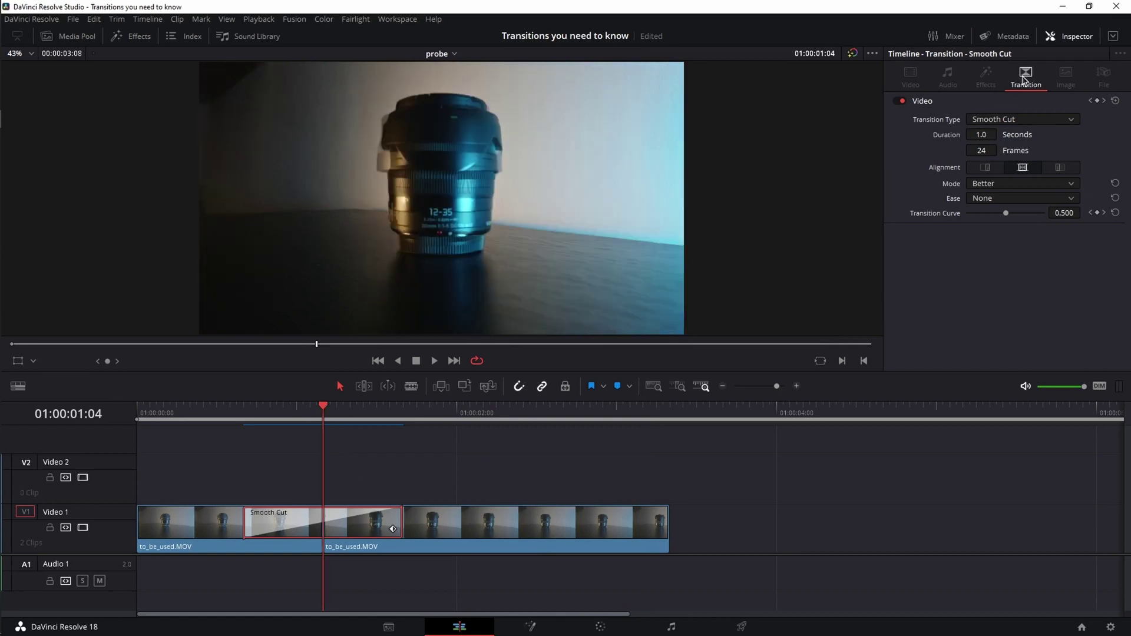
pyautogui.click(1006, 120)
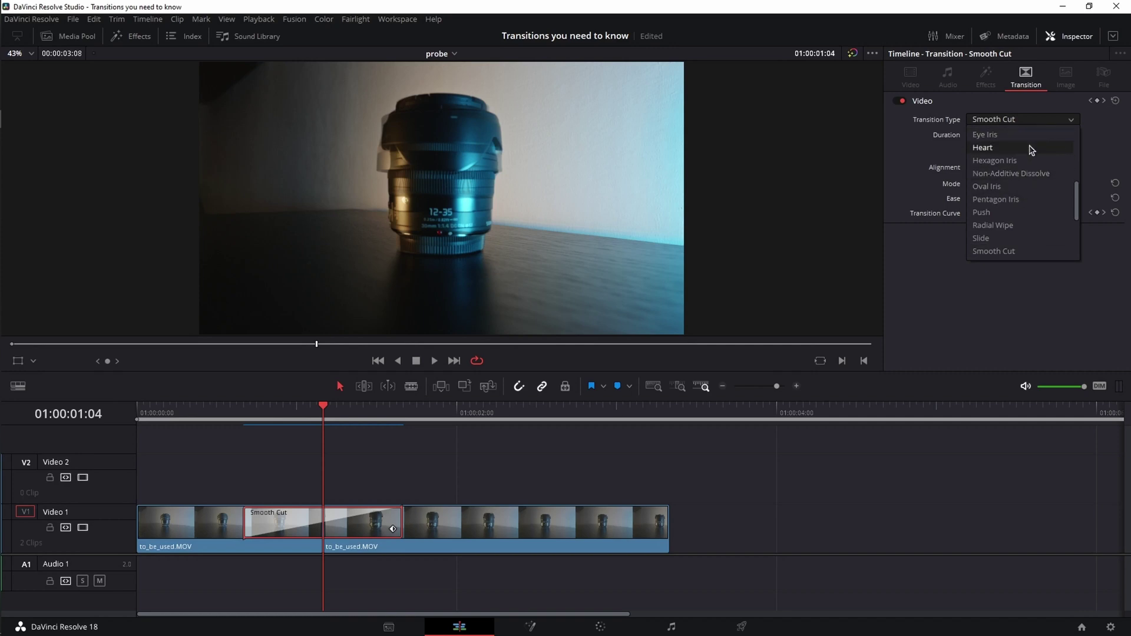
pyautogui.scroll(2, 1032, 150)
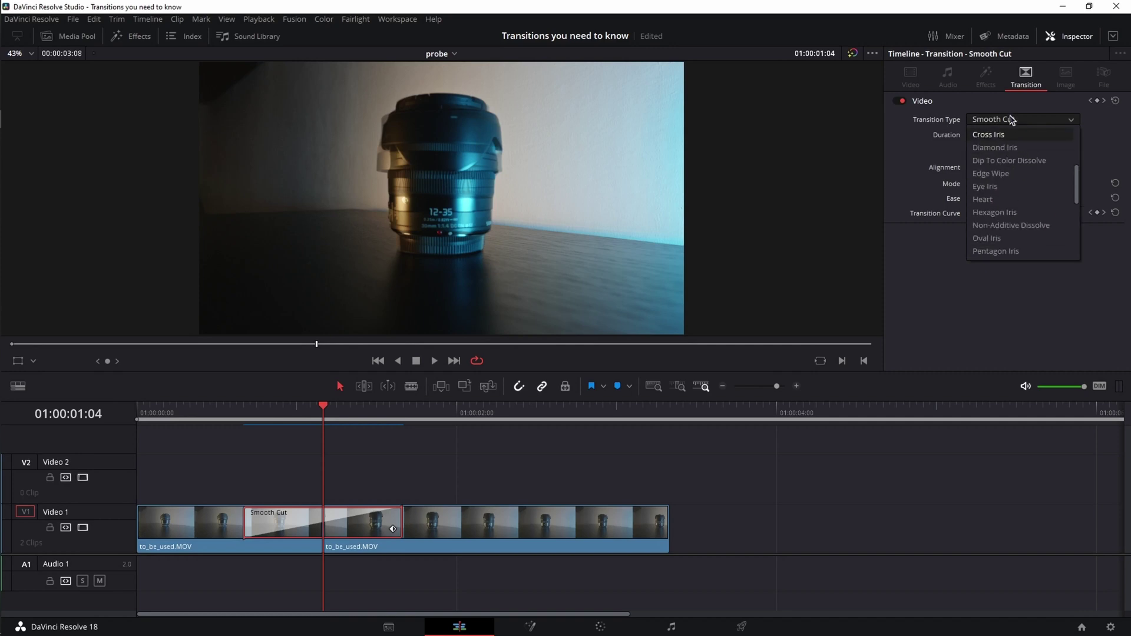
pyautogui.click(1106, 134)
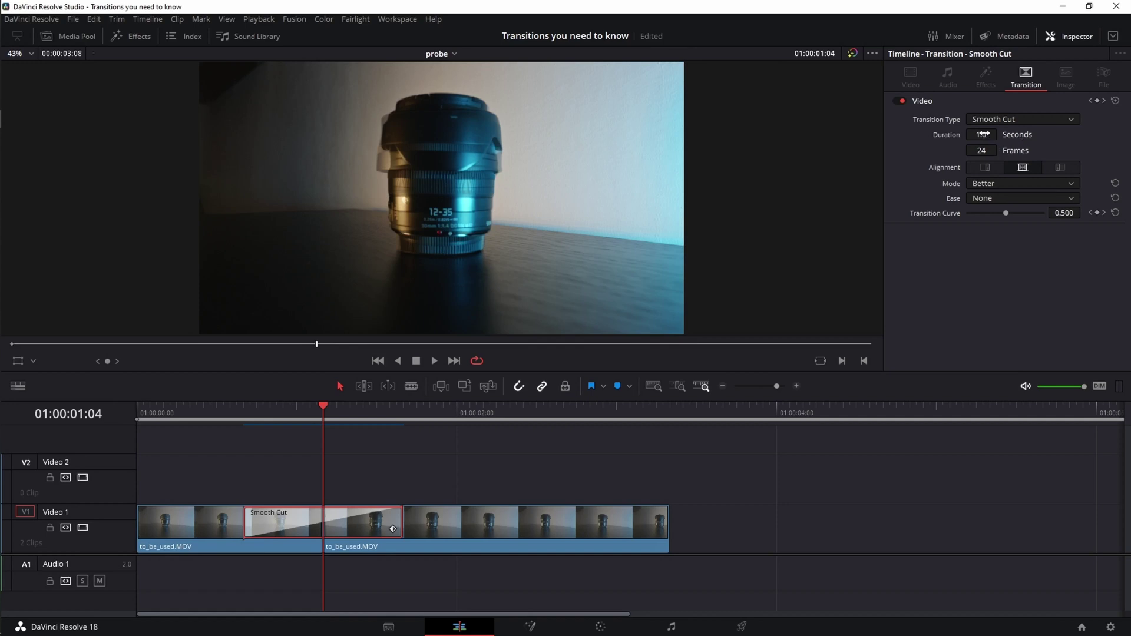
# Step: Trim the Smooth Cut to 20 frames and keep its alignment centred on the cut
pyautogui.moveTo(393, 530); pyautogui.dragTo(327, 529)
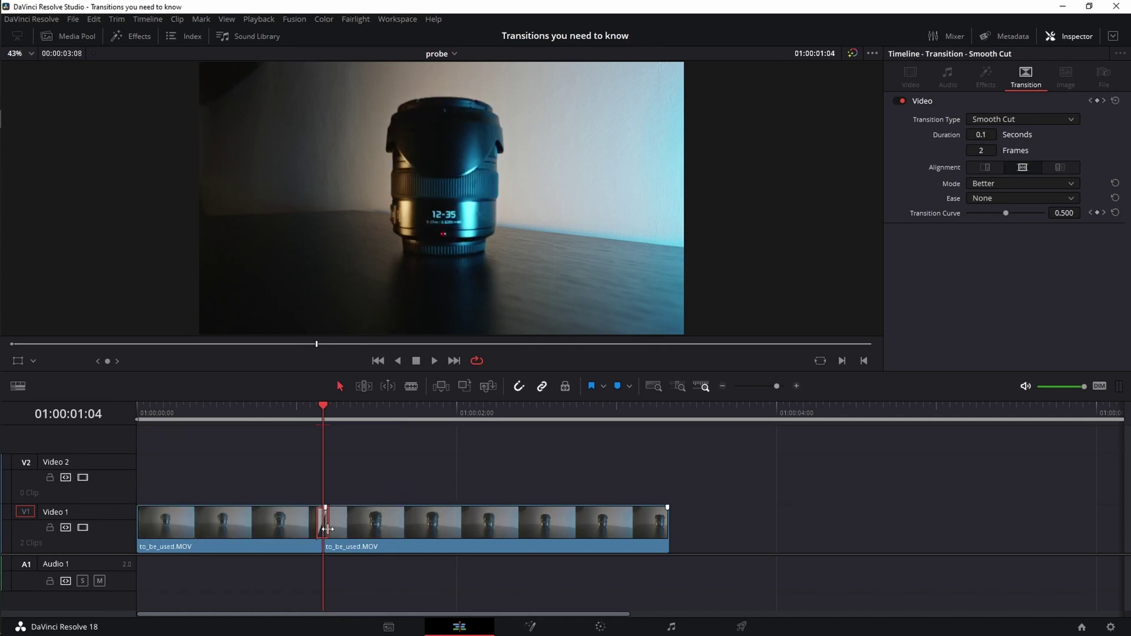
pyautogui.moveTo(327, 529)
pyautogui.mouseDown()
pyautogui.moveTo(424, 532)
pyautogui.moveTo(388, 529)
pyautogui.mouseUp()
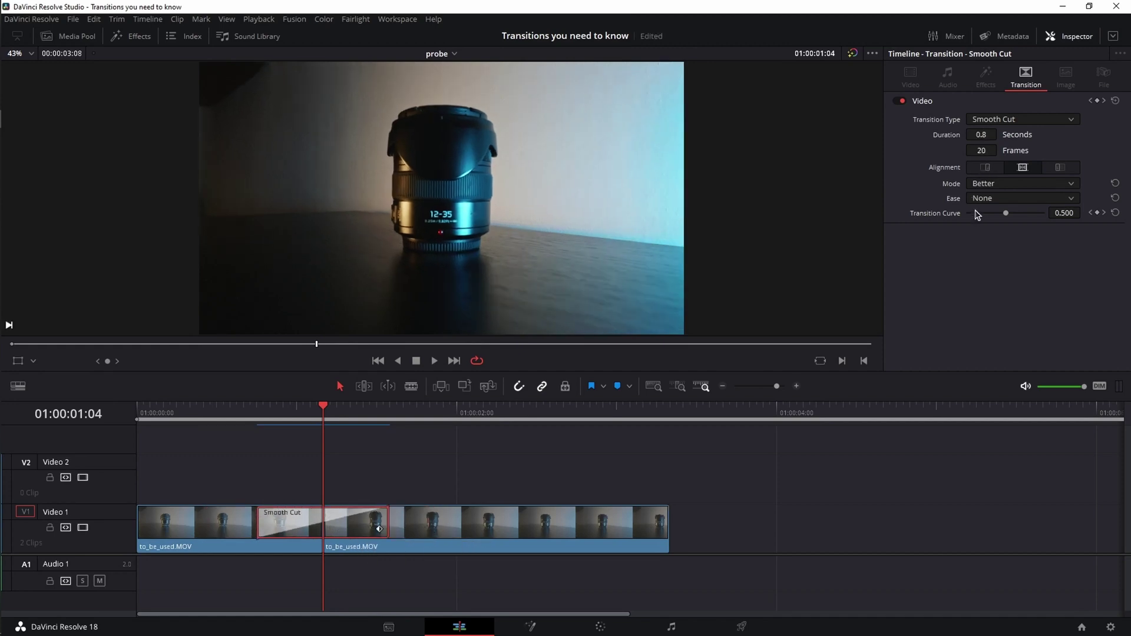
pyautogui.click(989, 170)
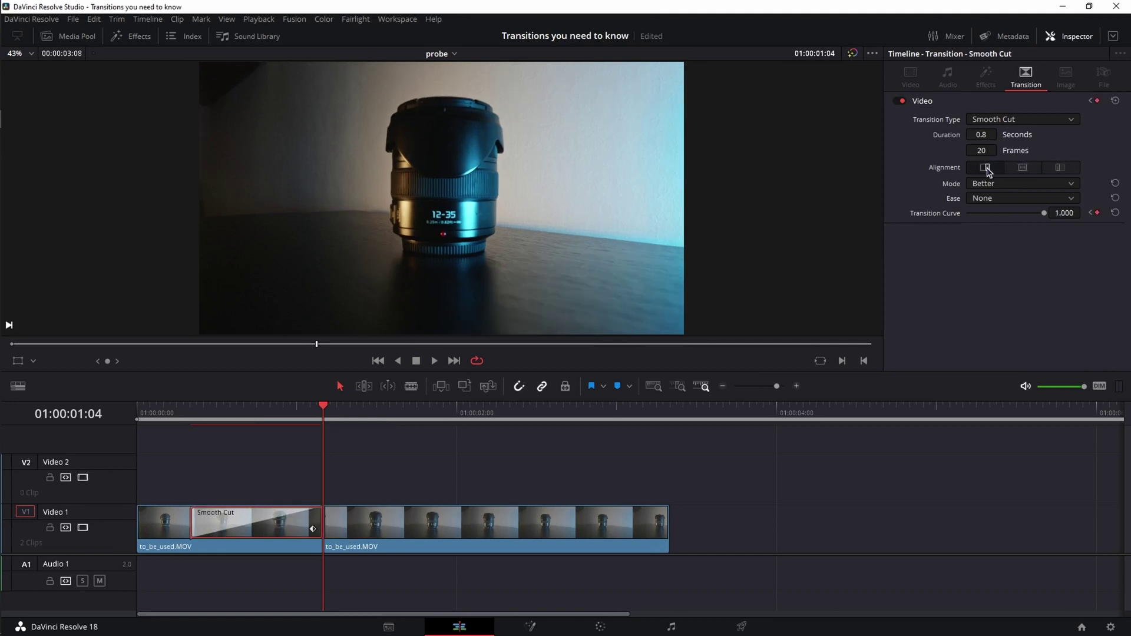
pyautogui.click(1024, 169)
pyautogui.click(1060, 168)
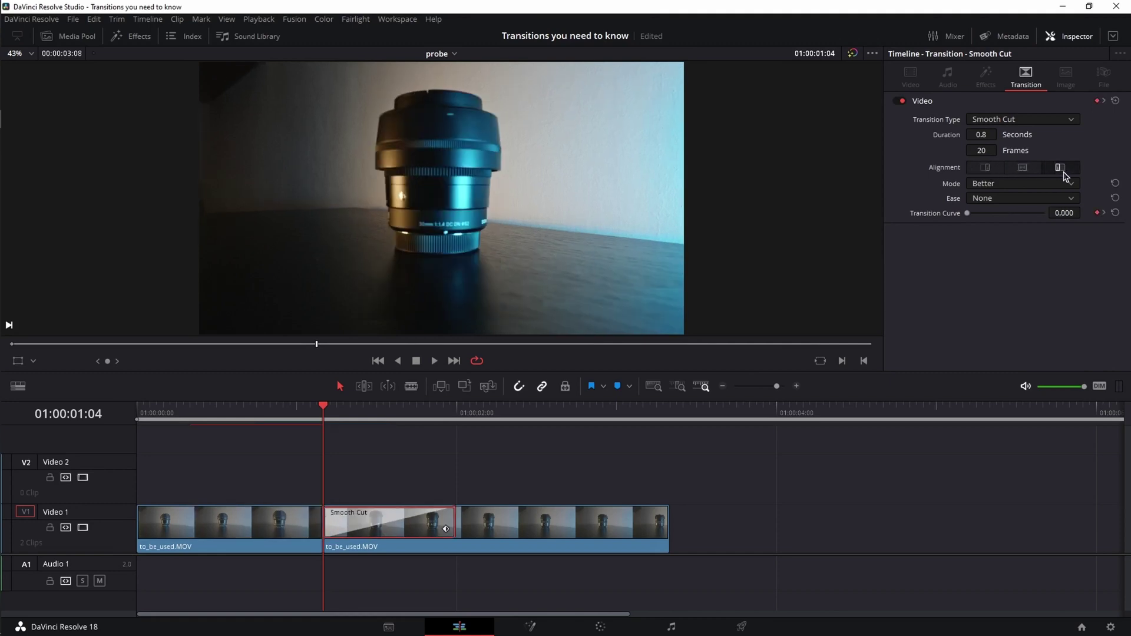
pyautogui.click(1031, 171)
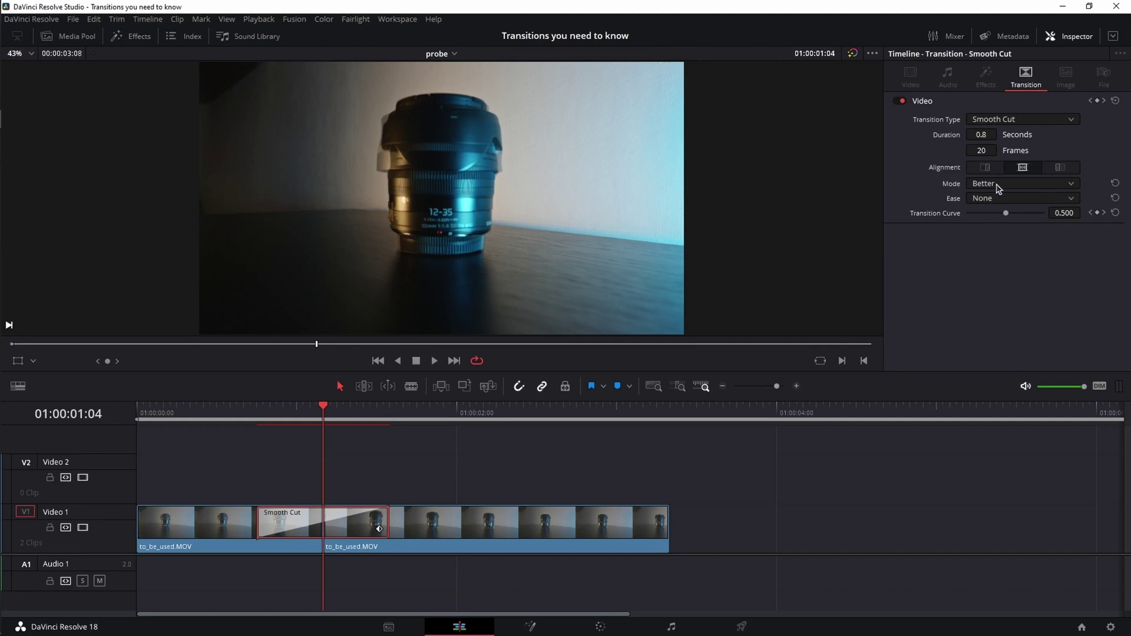
# Step: Keep Mode on Better and settle Ease on In & Out after trying In and Custom
pyautogui.click(999, 184)
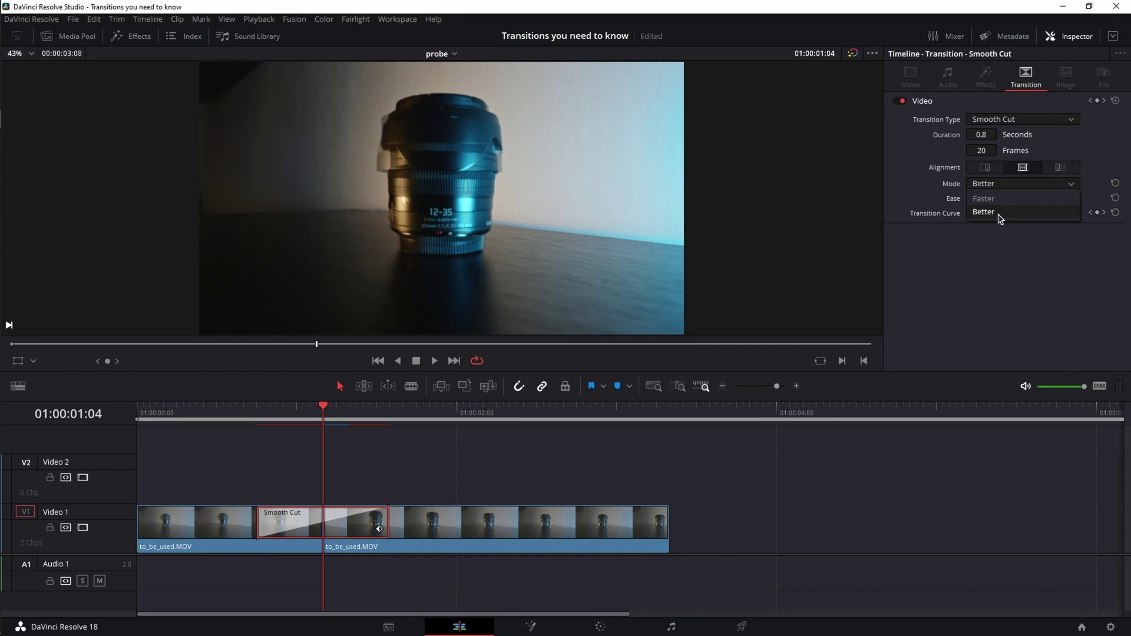
pyautogui.click(1000, 214)
pyautogui.click(1011, 200)
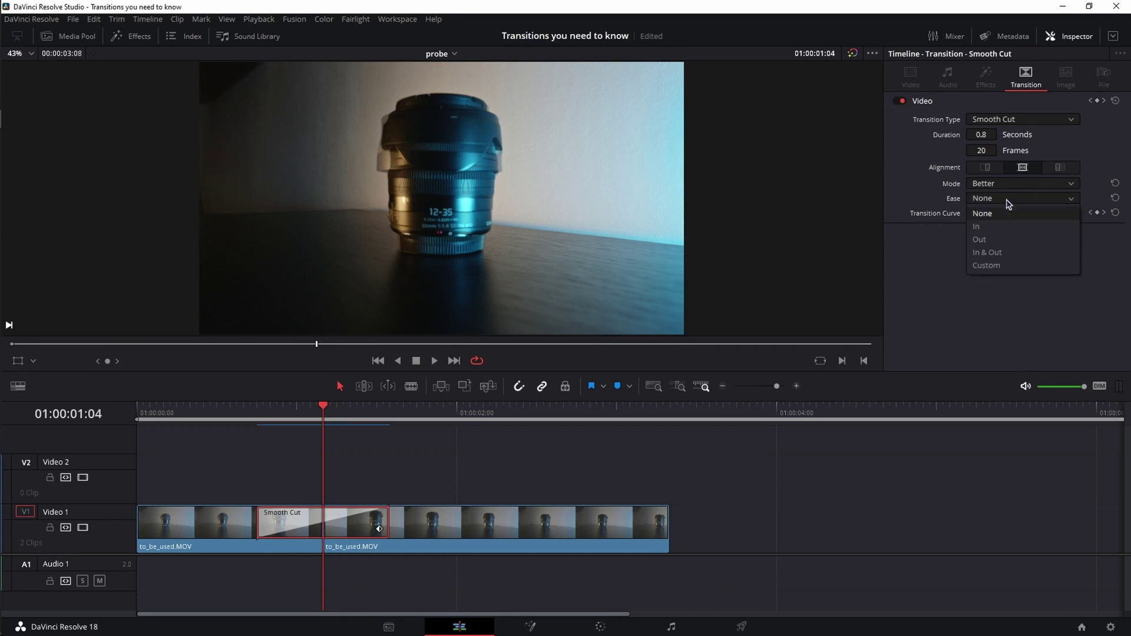
pyautogui.click(998, 229)
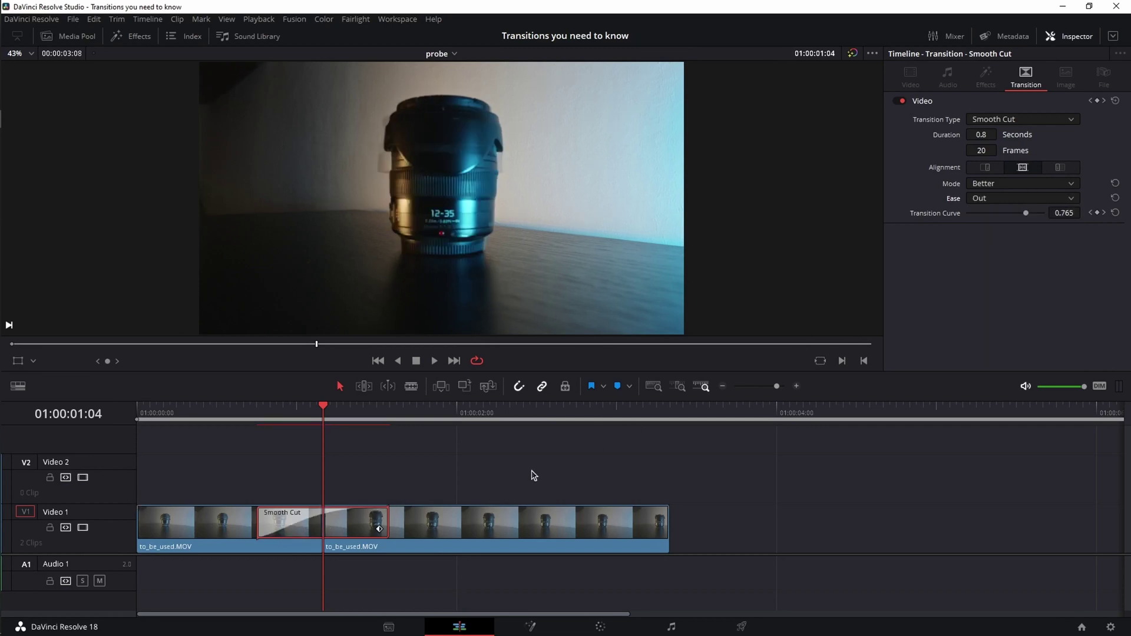
pyautogui.click(1028, 198)
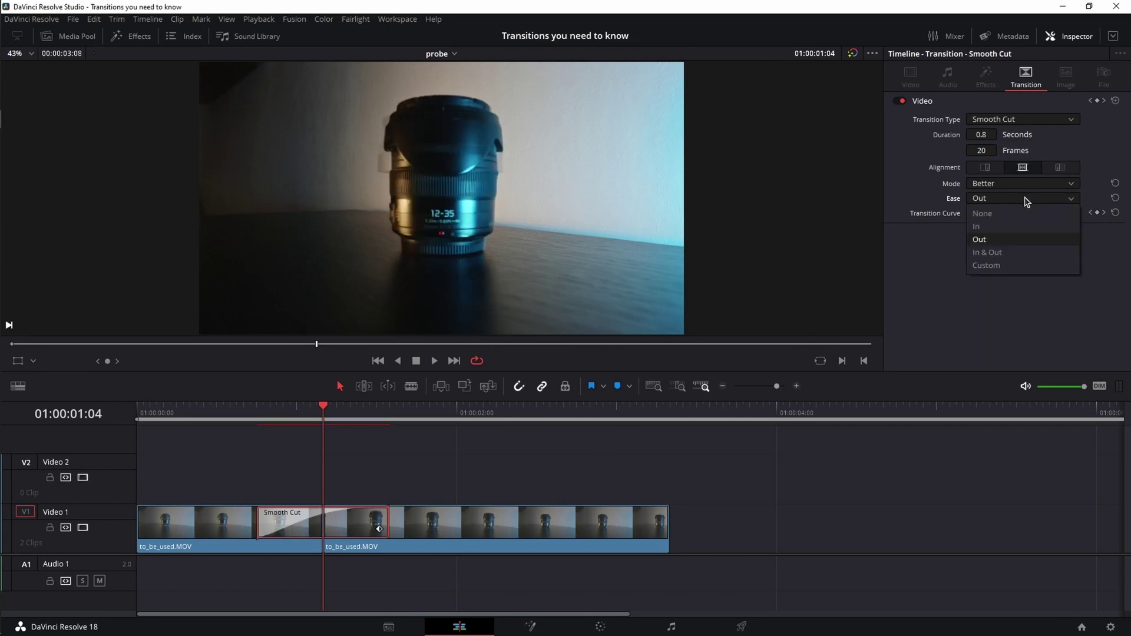
pyautogui.click(998, 253)
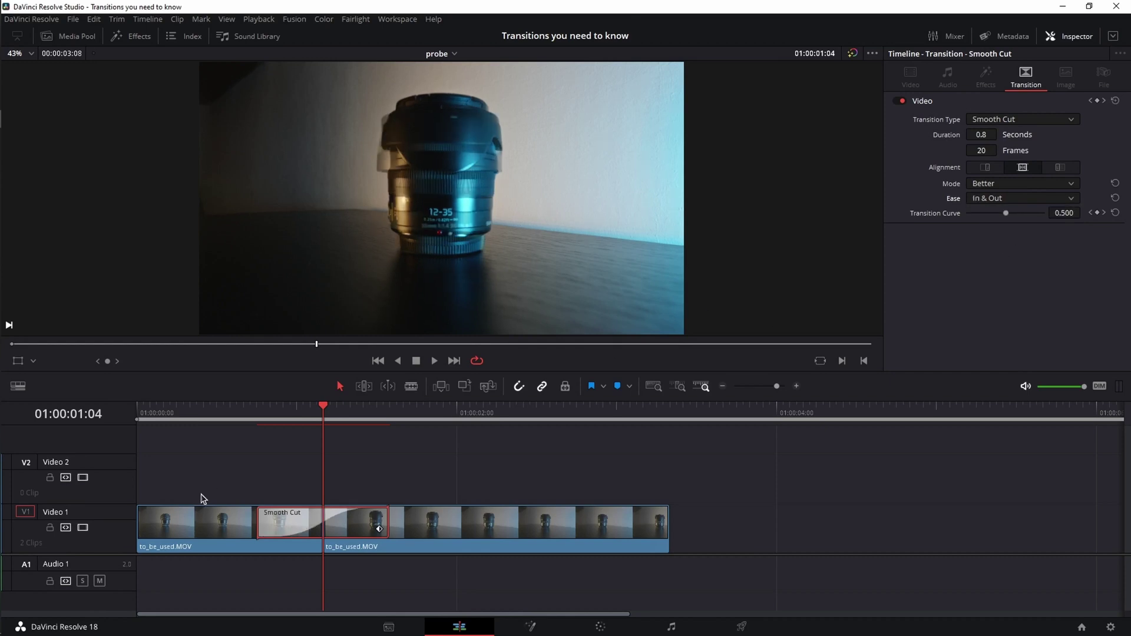
pyautogui.click(1027, 200)
pyautogui.click(1002, 265)
pyautogui.click(1036, 201)
pyautogui.click(1018, 251)
# Step: Trim the Smooth Cut to 4, then 6, then 8 frames, previewing from the start each time
pyautogui.moveTo(387, 518); pyautogui.dragTo(330, 521)
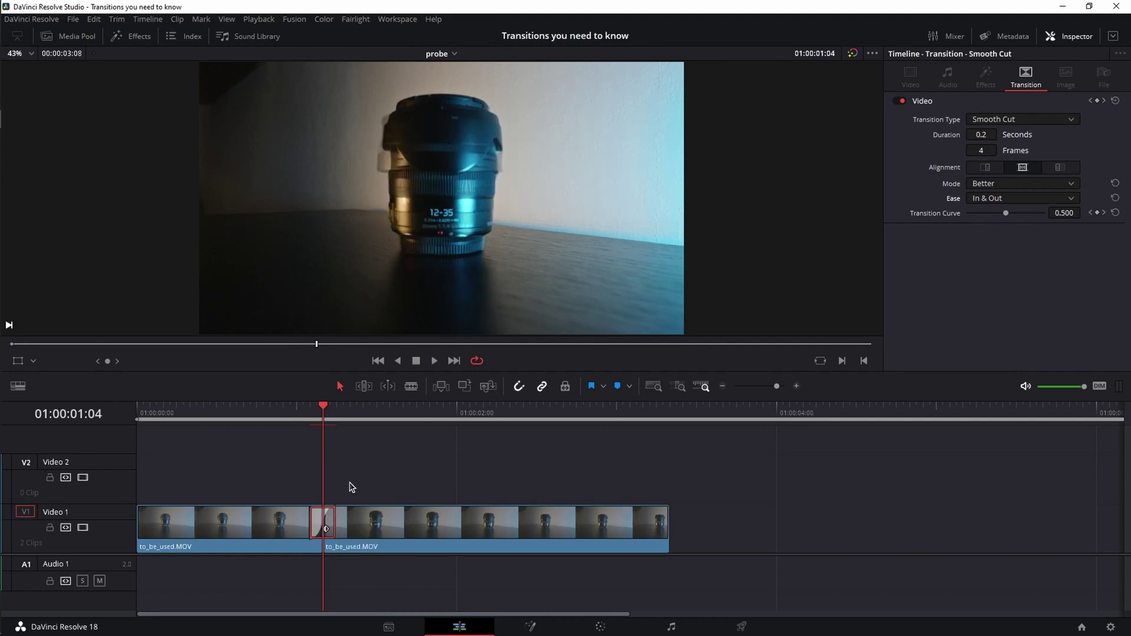
pyautogui.click(377, 360)
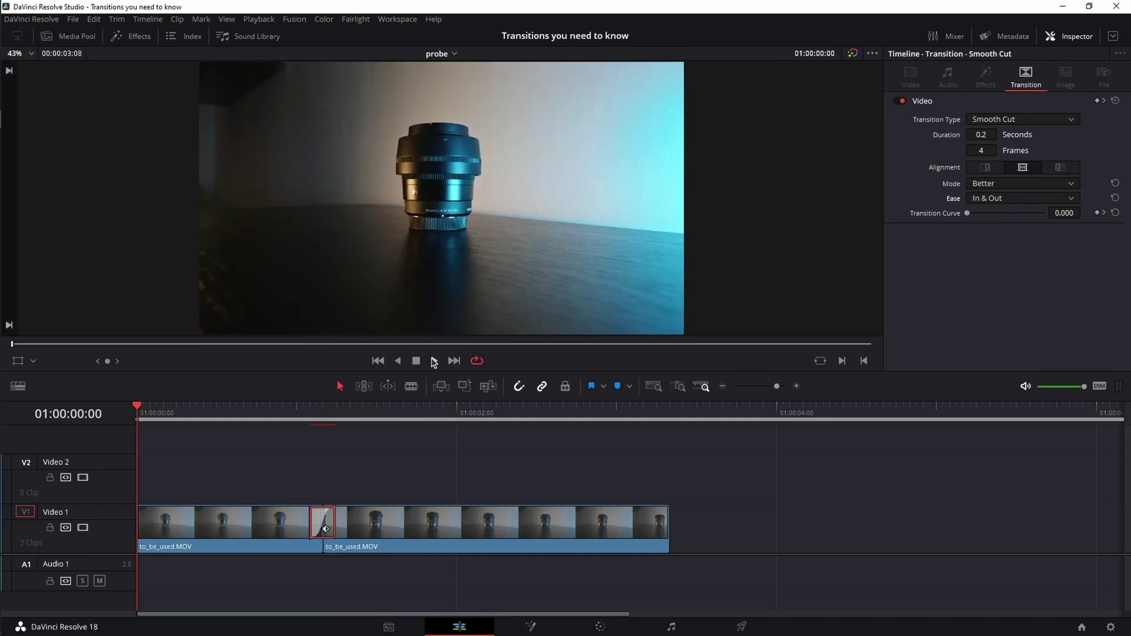
pyautogui.click(435, 361)
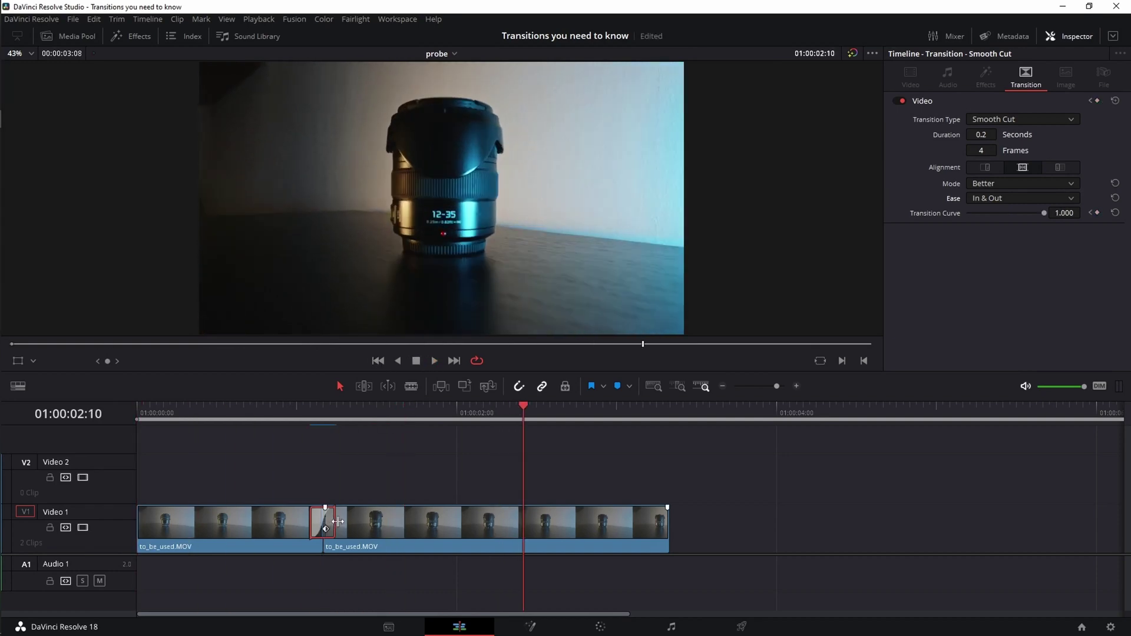
pyautogui.moveTo(342, 521); pyautogui.dragTo(347, 521)
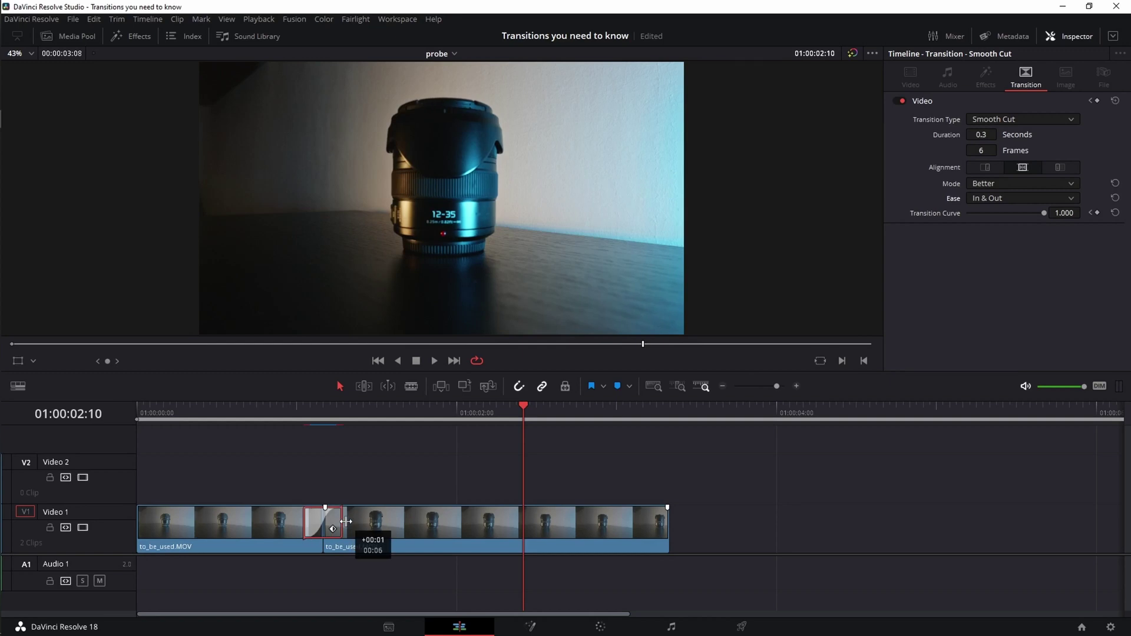
pyautogui.click(378, 361)
pyautogui.click(435, 360)
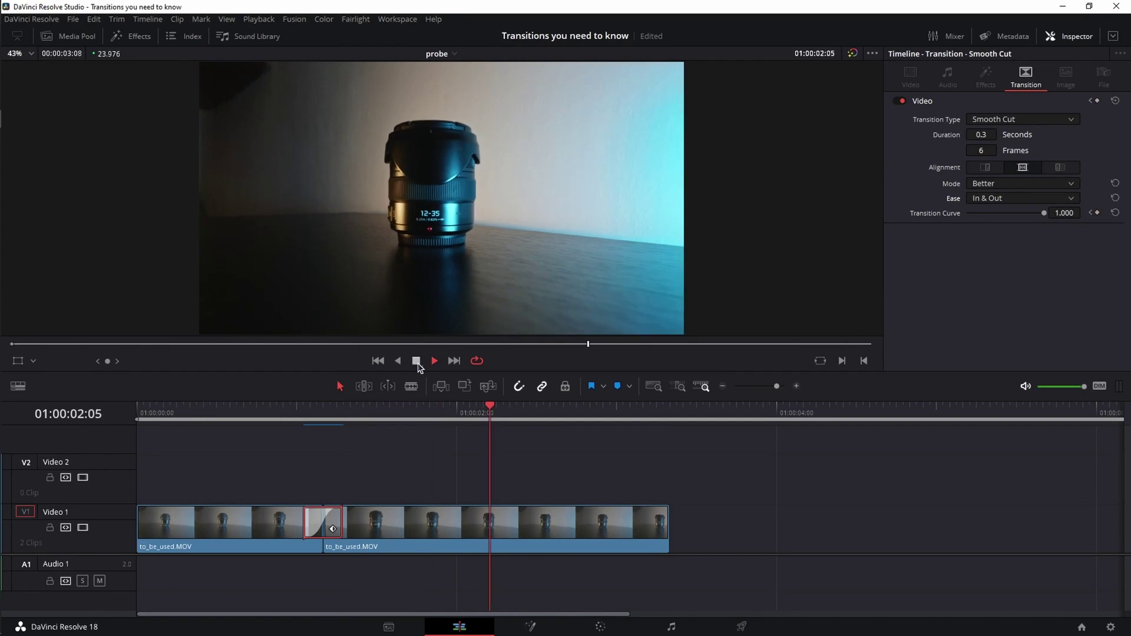
pyautogui.click(416, 361)
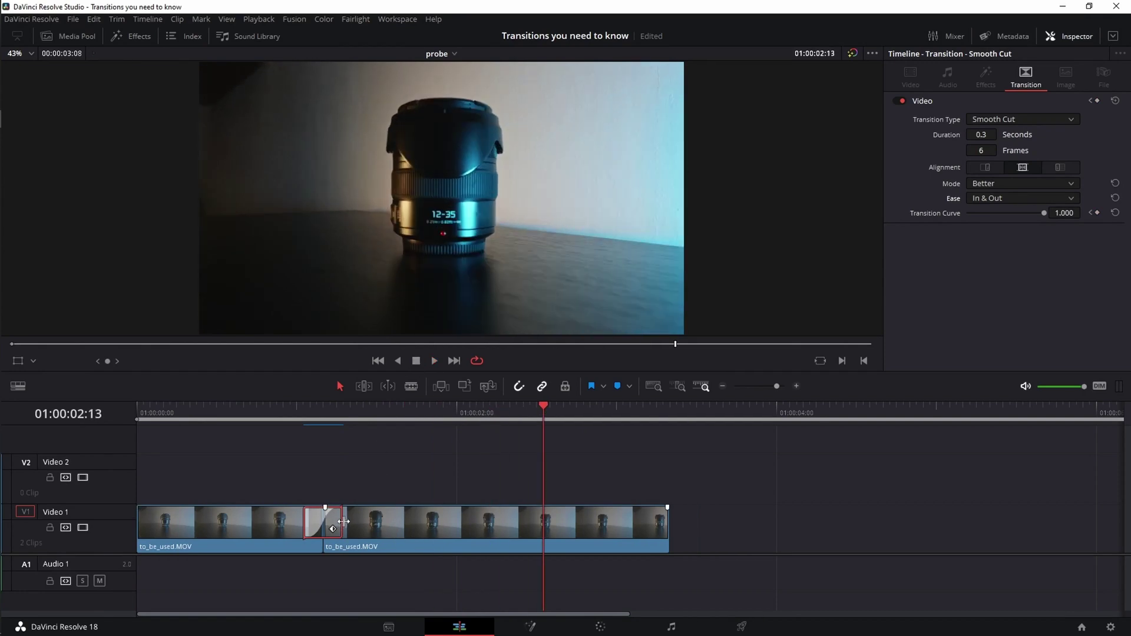
pyautogui.moveTo(348, 523); pyautogui.dragTo(354, 524)
pyautogui.press('Home')
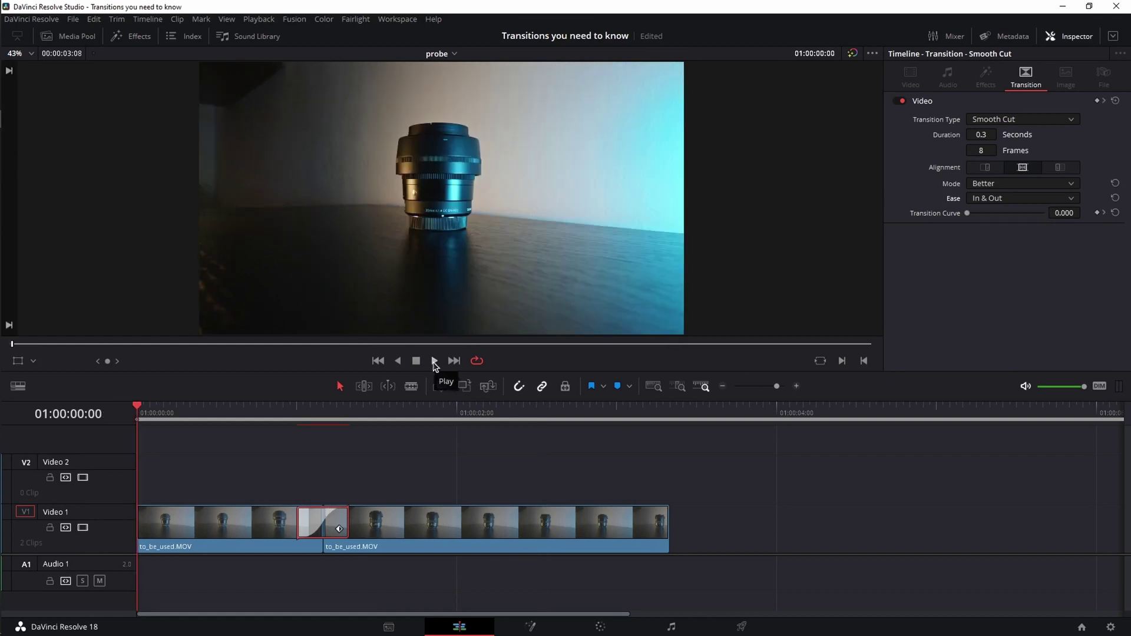
pyautogui.click(434, 361)
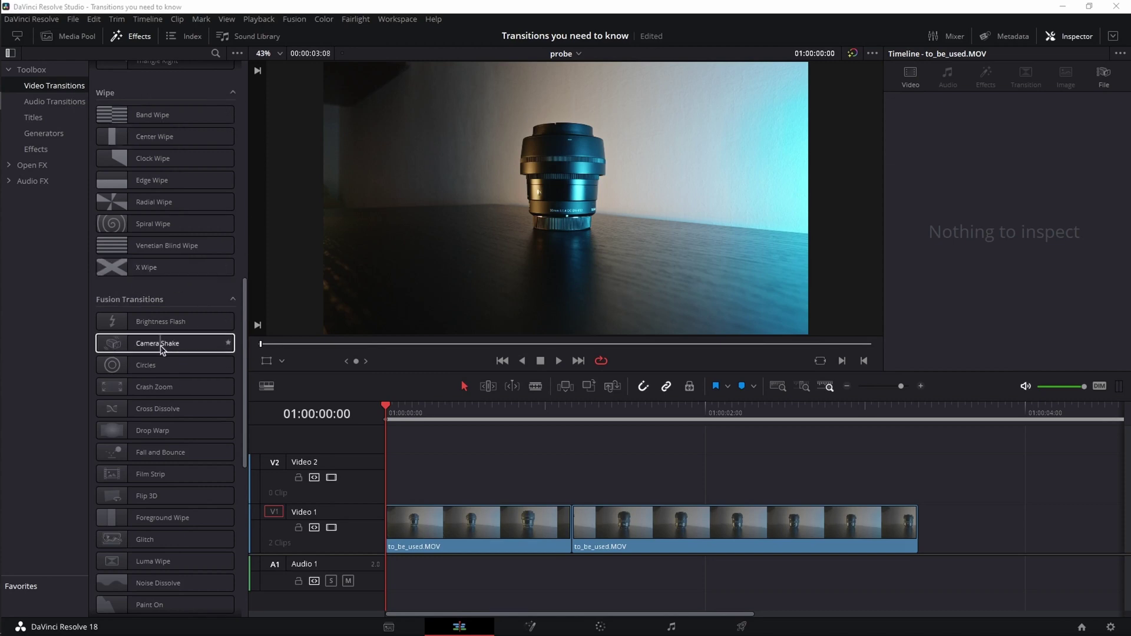
# Step: Drop the Camera Shake Fusion transition onto the cut, preview it, and select it
pyautogui.moveTo(227, 343); pyautogui.dragTo(573, 534)
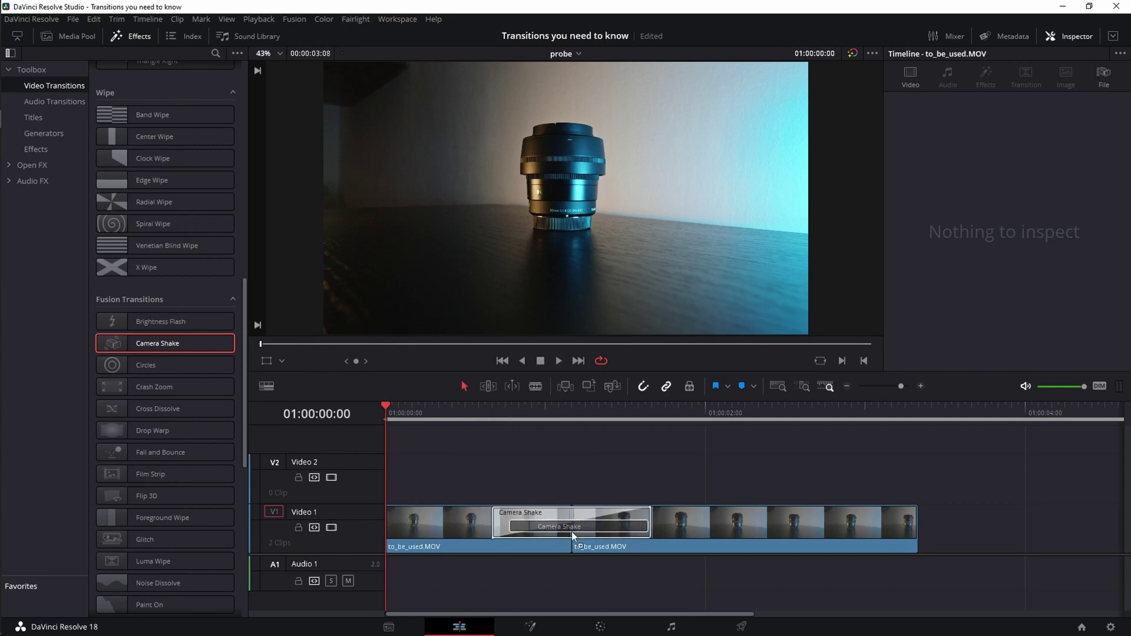
pyautogui.moveTo(571, 531); pyautogui.dragTo(571, 532)
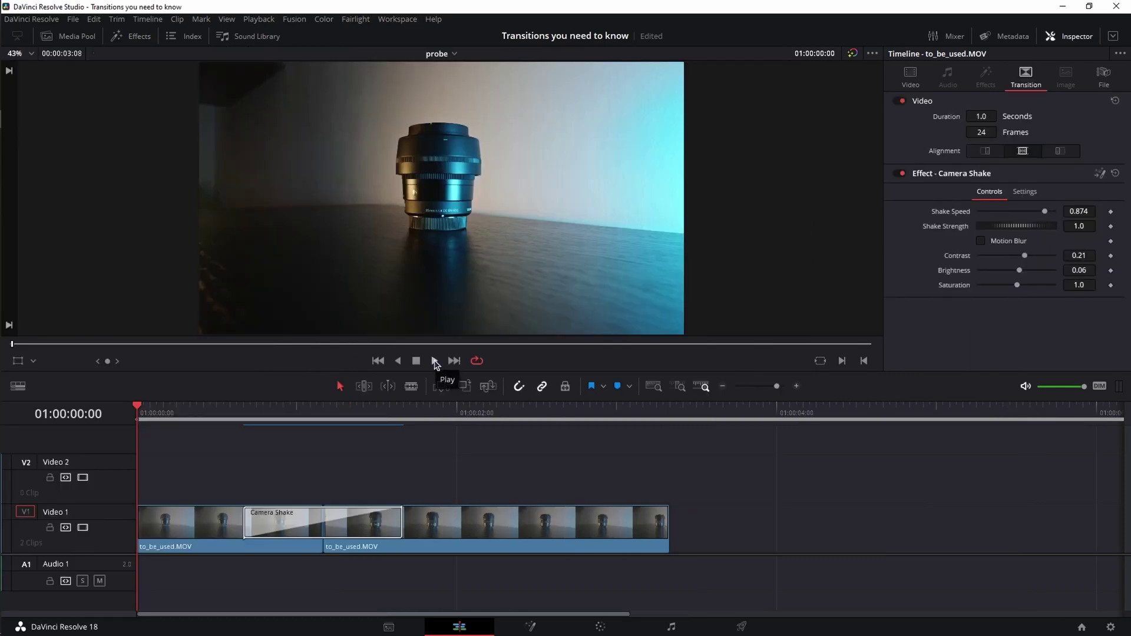
pyautogui.click(435, 361)
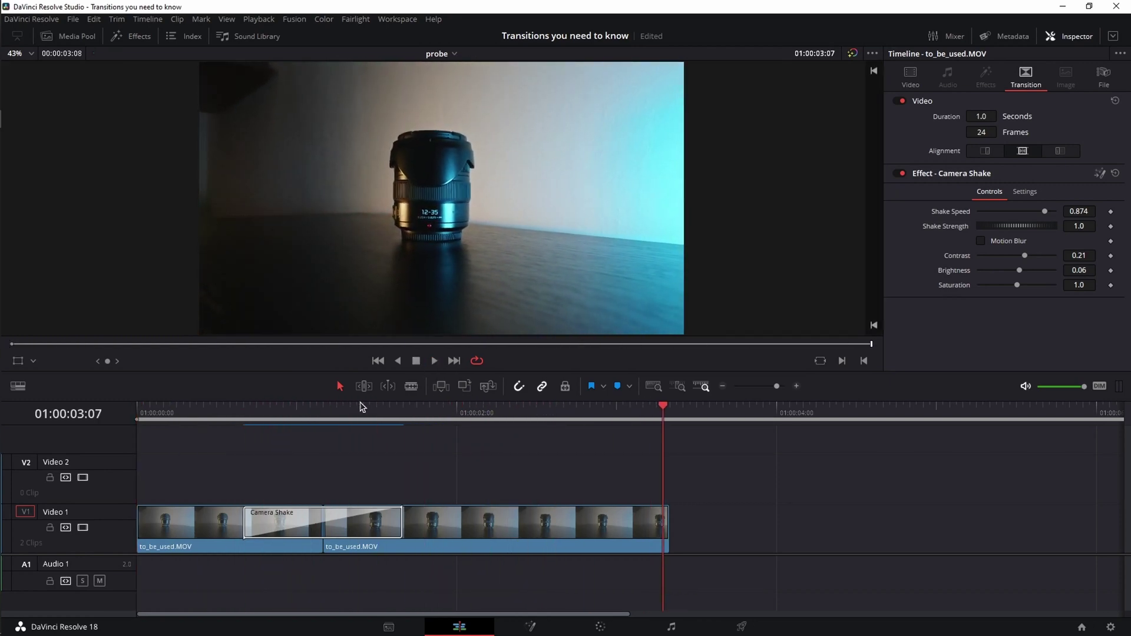
pyautogui.click(323, 408)
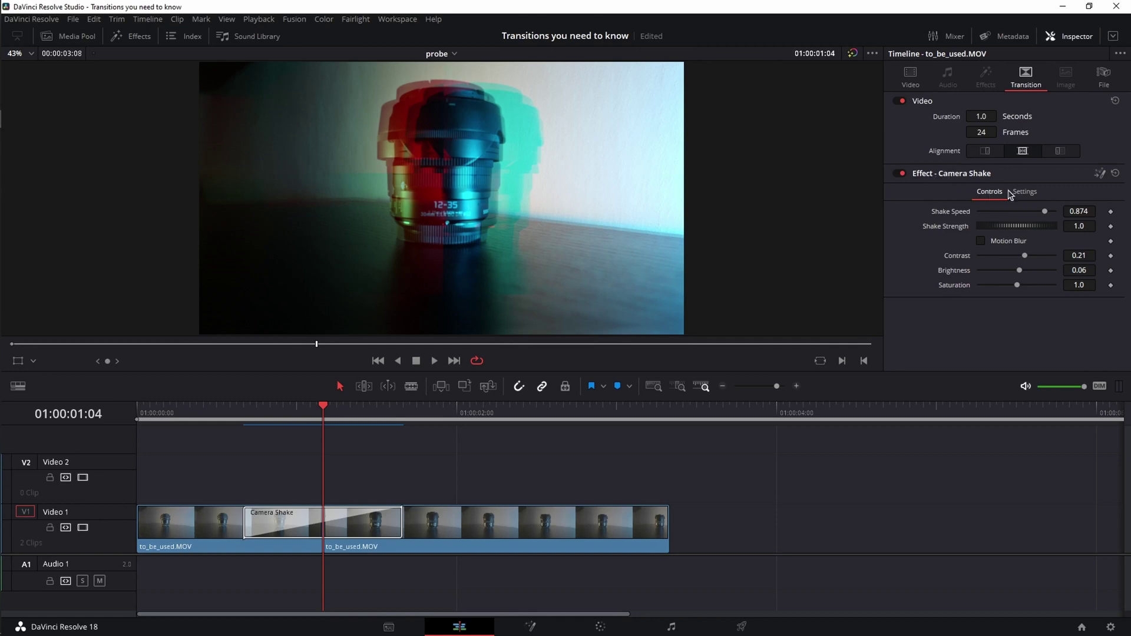
pyautogui.click(1028, 192)
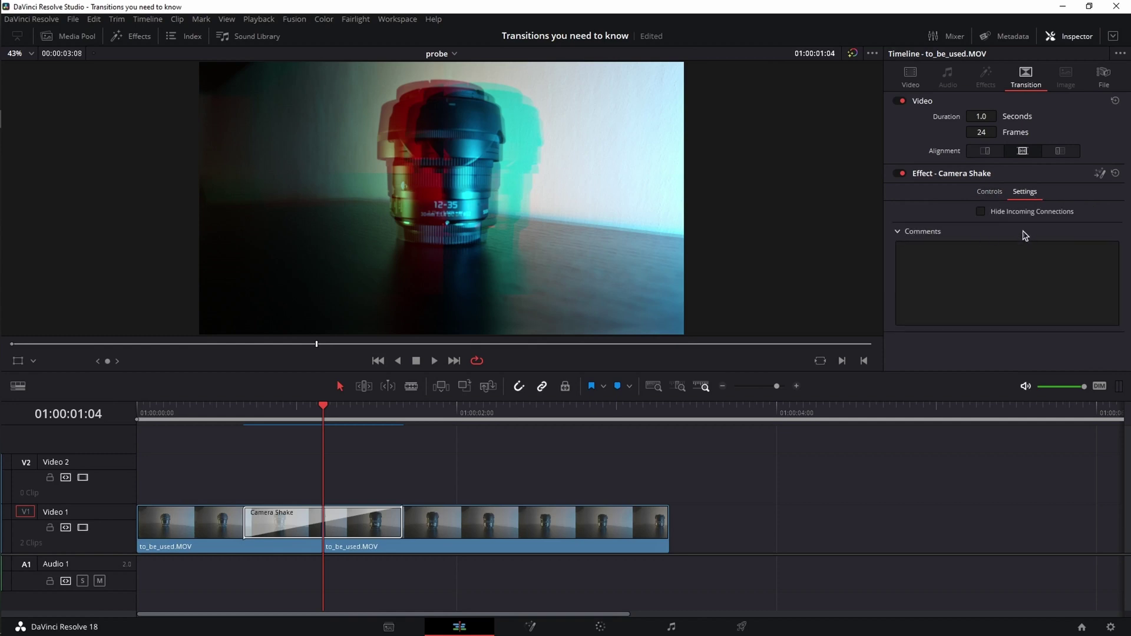
pyautogui.click(989, 193)
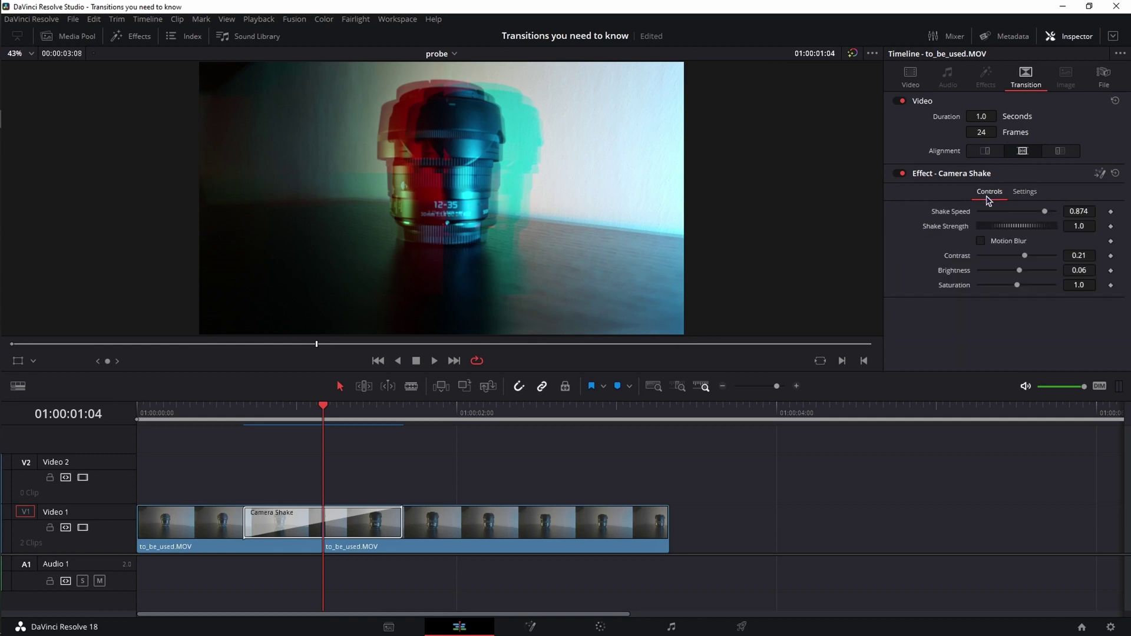
pyautogui.moveTo(1045, 211)
pyautogui.mouseDown()
pyautogui.moveTo(1012, 211)
pyautogui.moveTo(1100, 230)
pyautogui.mouseUp()
pyautogui.press('Home')
pyautogui.press('space')
pyautogui.click(417, 361)
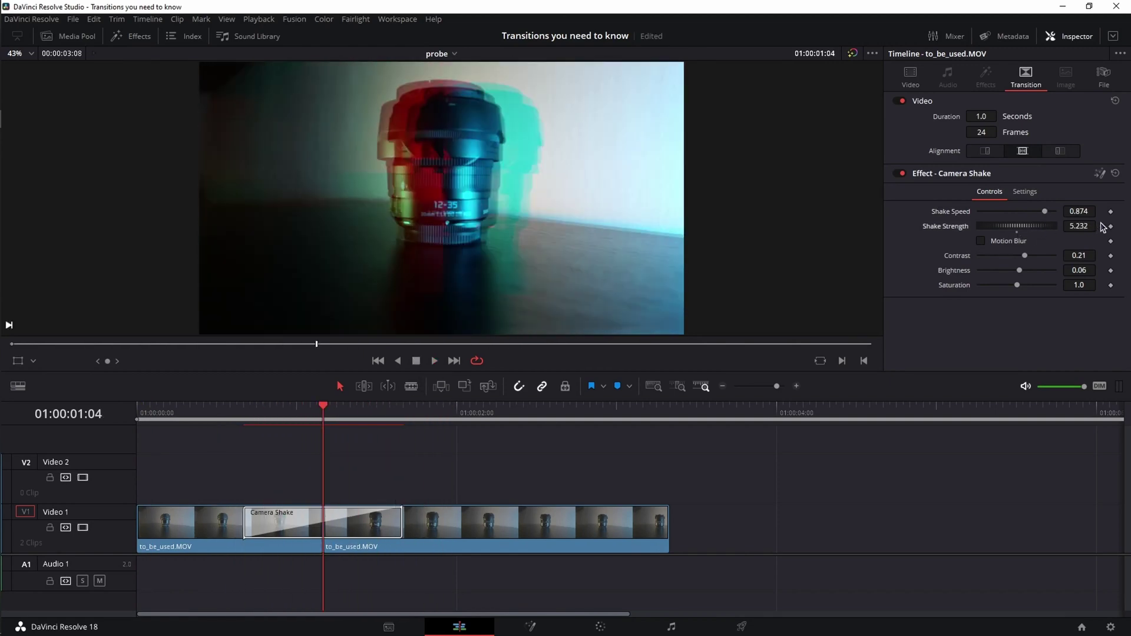
pyautogui.press('Home')
pyautogui.click(434, 360)
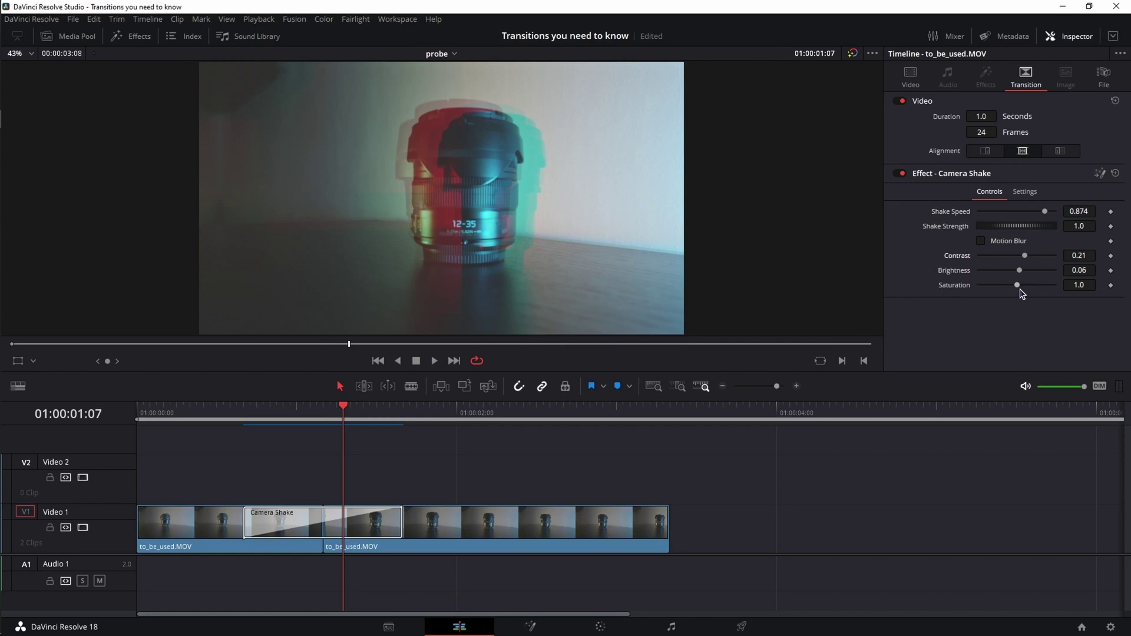
pyautogui.moveTo(1026, 256); pyautogui.dragTo(1010, 257)
pyautogui.hotkey('ctrl', 'z')
pyautogui.moveTo(1019, 271); pyautogui.dragTo(1008, 271)
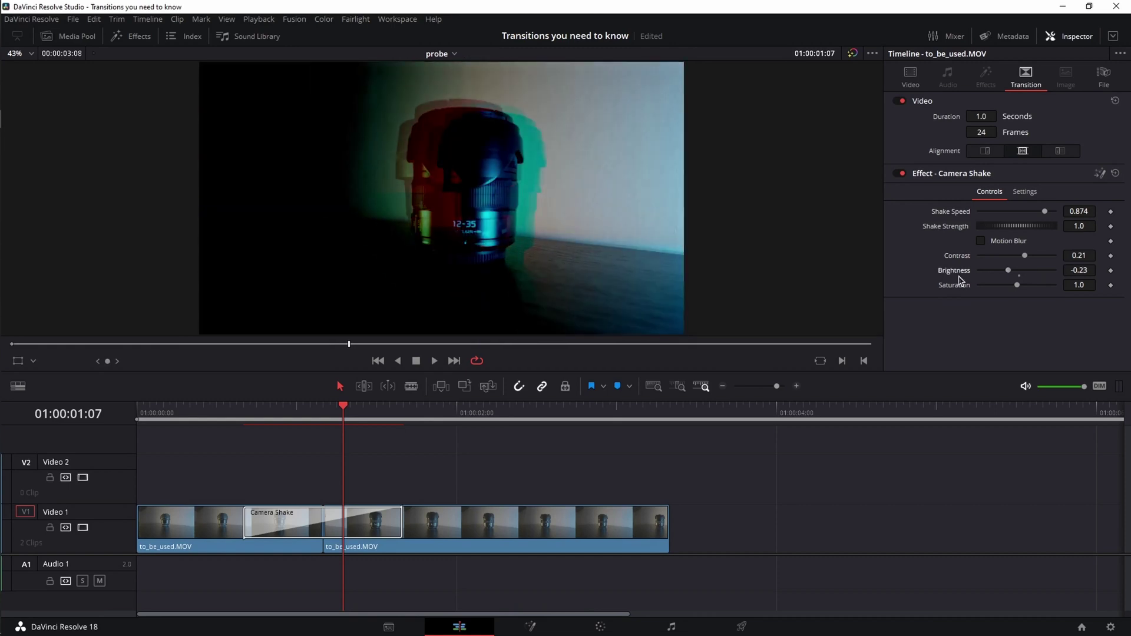
pyautogui.hotkey('ctrl', 'z')
pyautogui.moveTo(1018, 286); pyautogui.dragTo(1005, 285)
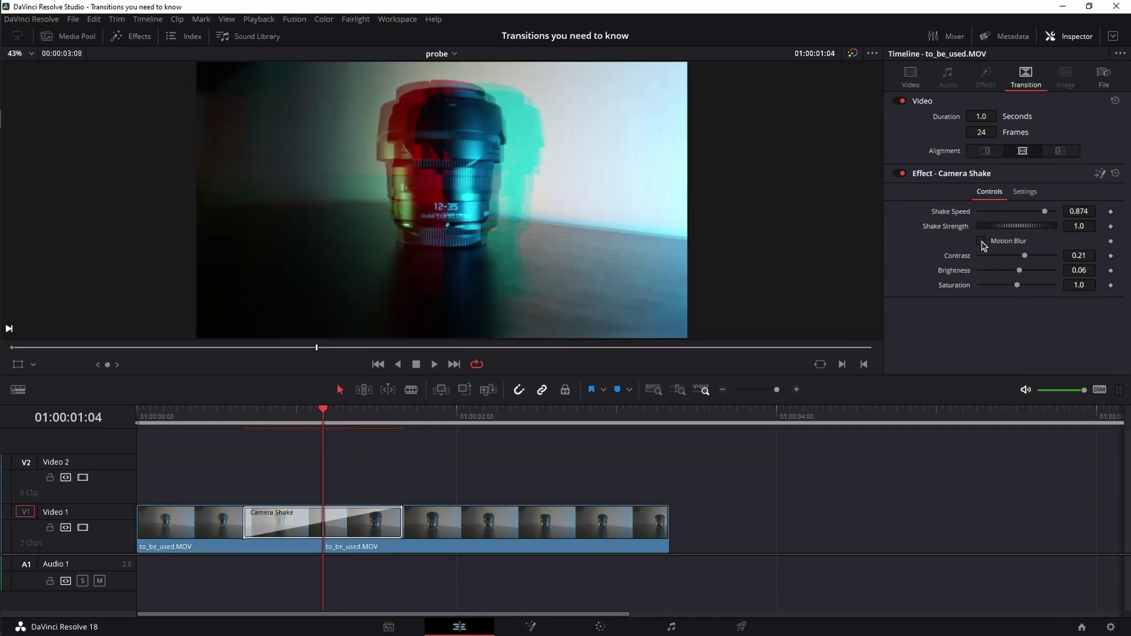
# Step: Enable Motion Blur on the Camera Shake transition and preview it
pyautogui.click(981, 242)
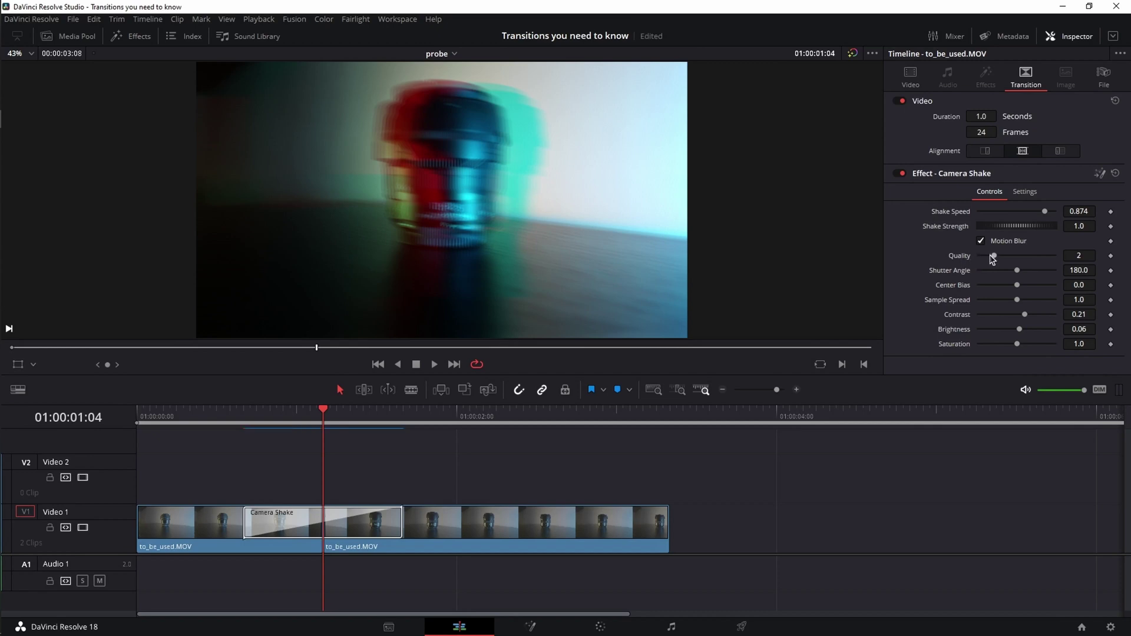
pyautogui.click(981, 241)
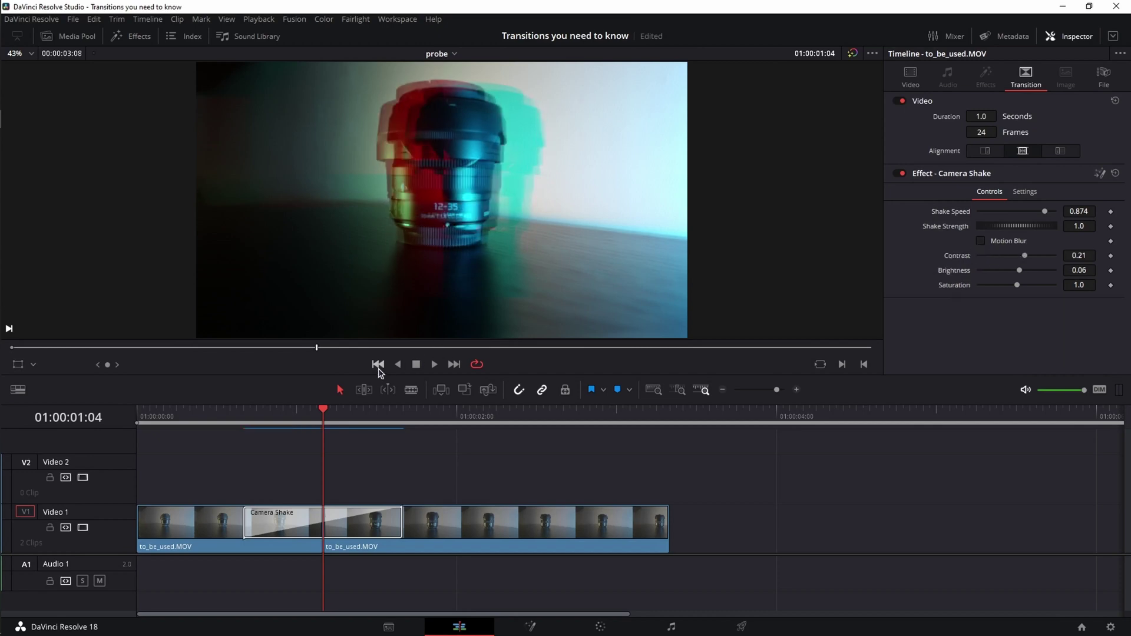
pyautogui.click(378, 365)
pyautogui.click(435, 364)
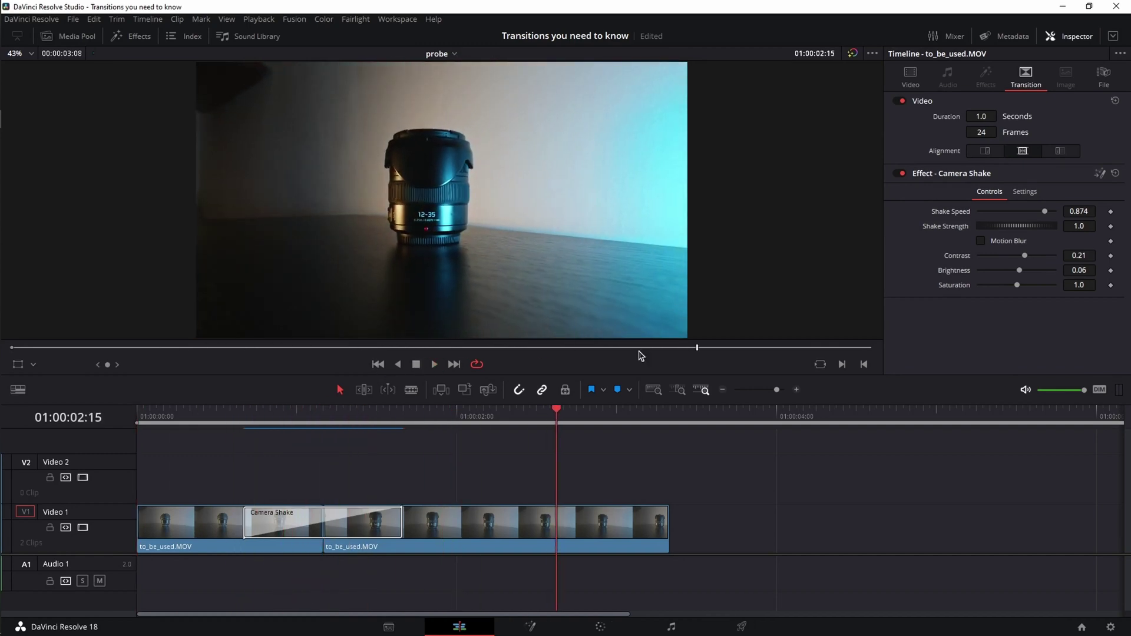
pyautogui.click(982, 241)
pyautogui.click(434, 365)
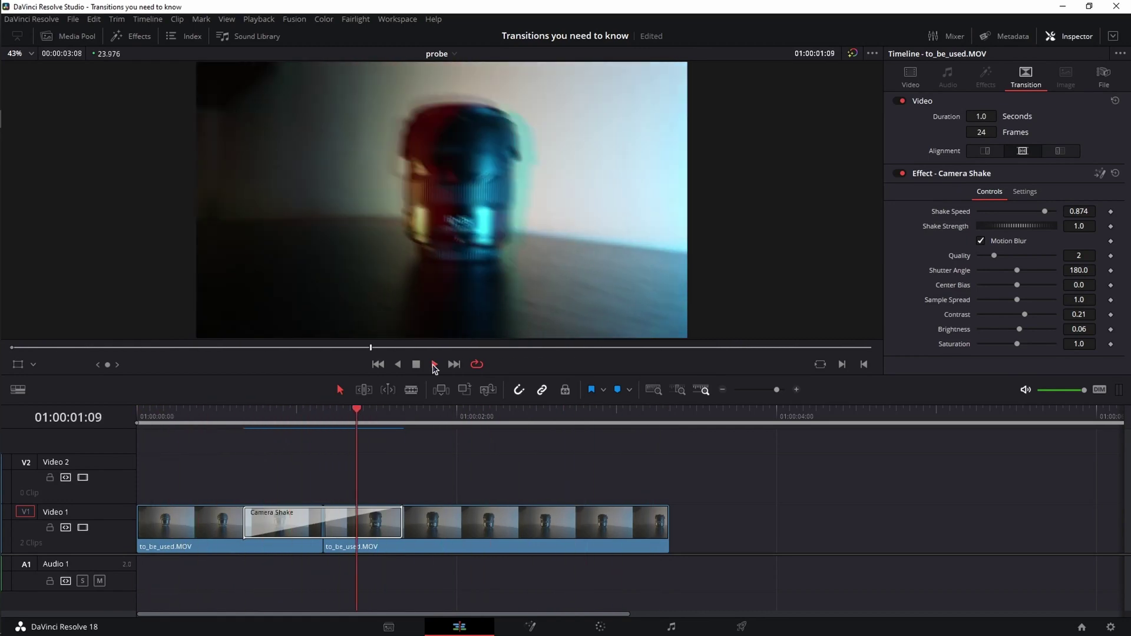
pyautogui.click(416, 364)
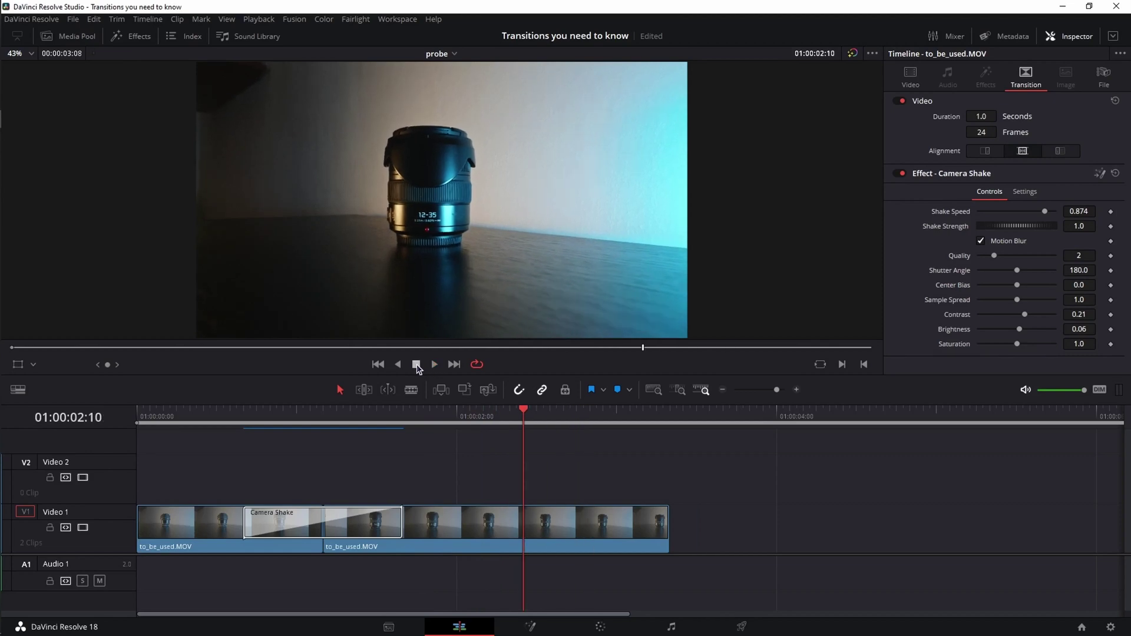
# Step: Raise shake strength to about 2.2, boost saturation and brightness, then replay
pyautogui.moveTo(1025, 230); pyautogui.dragTo(1053, 231)
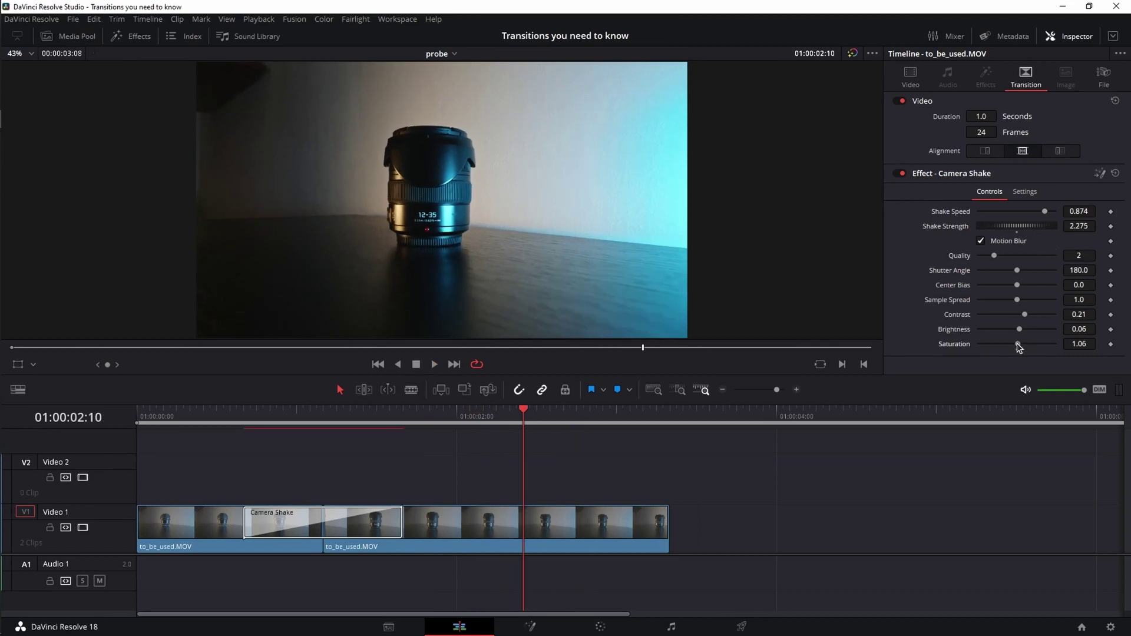
pyautogui.moveTo(1018, 344)
pyautogui.mouseDown()
pyautogui.moveTo(1026, 347)
pyautogui.moveTo(1025, 301)
pyautogui.mouseUp()
pyautogui.click(377, 364)
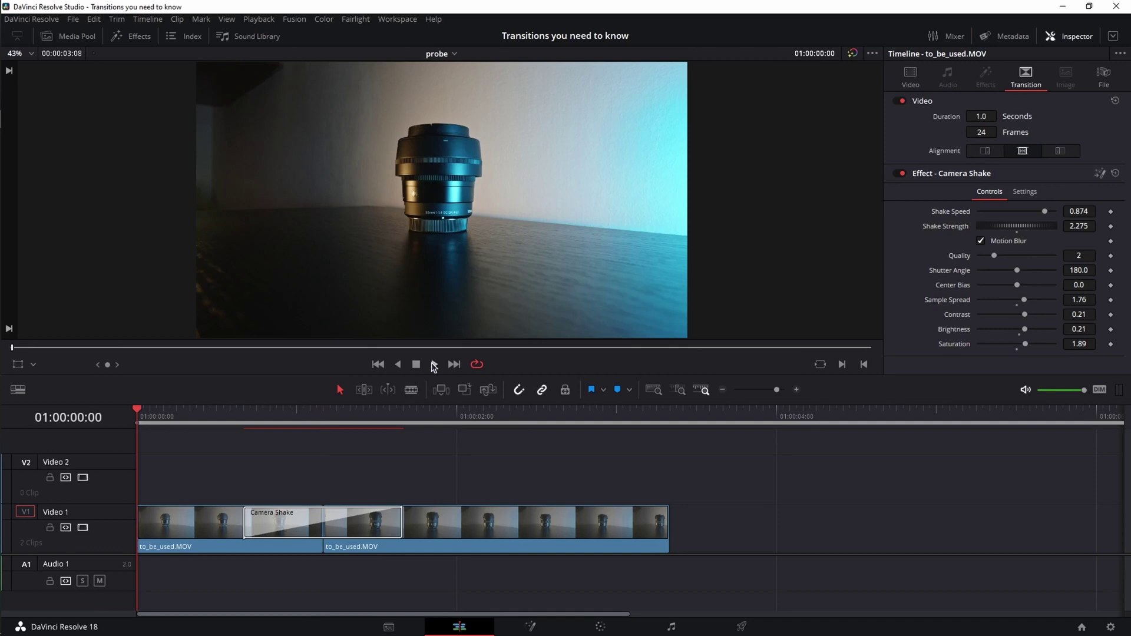
pyautogui.click(434, 364)
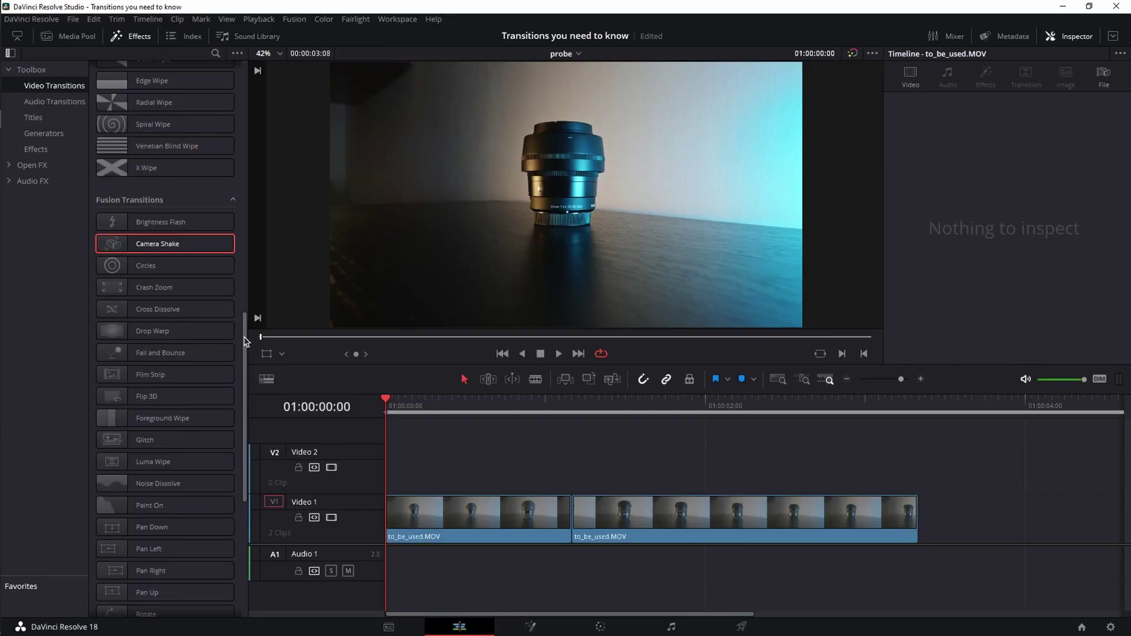
# Step: Scroll to Resolve FX, place Burn Away on the cut, and show its parameters
pyautogui.moveTo(245, 340); pyautogui.dragTo(245, 456)
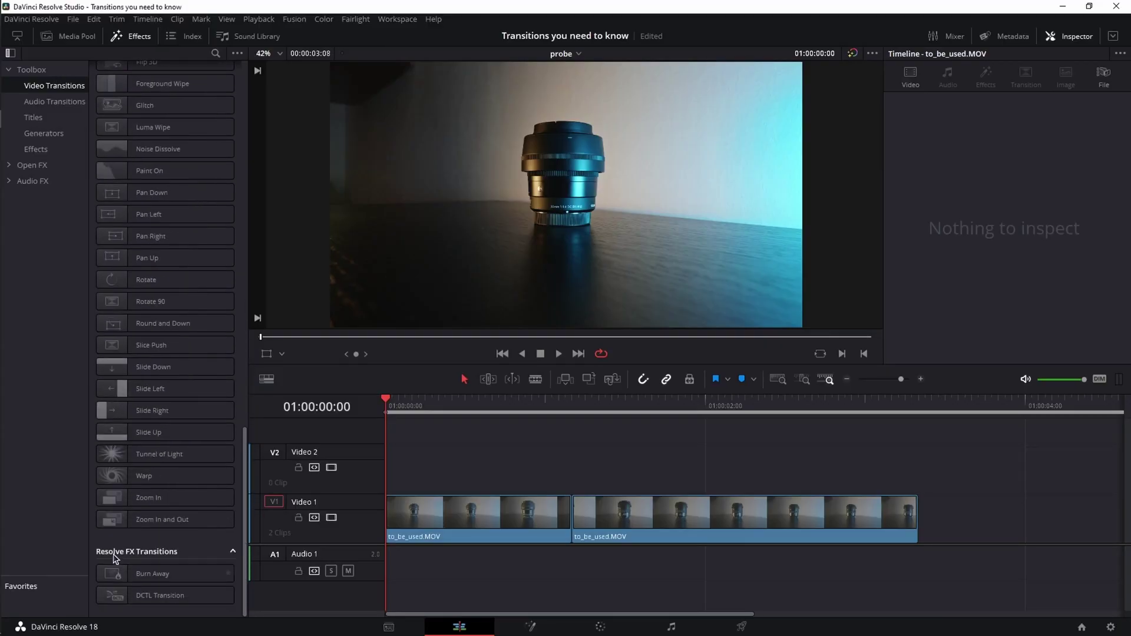
pyautogui.moveTo(165, 574)
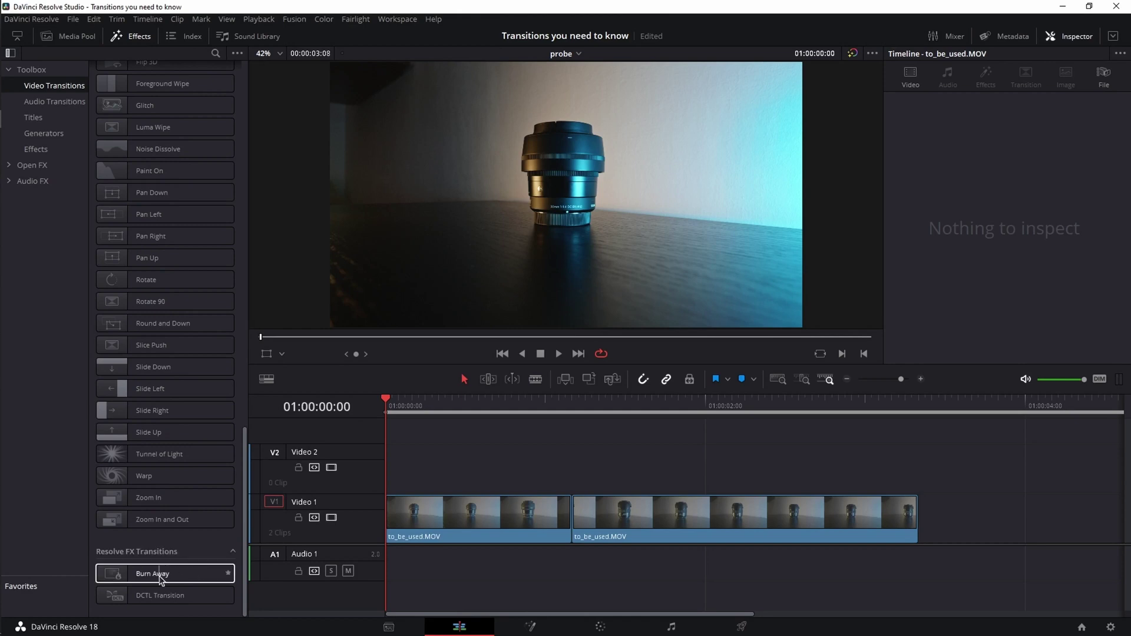
pyautogui.moveTo(156, 578); pyautogui.dragTo(582, 528)
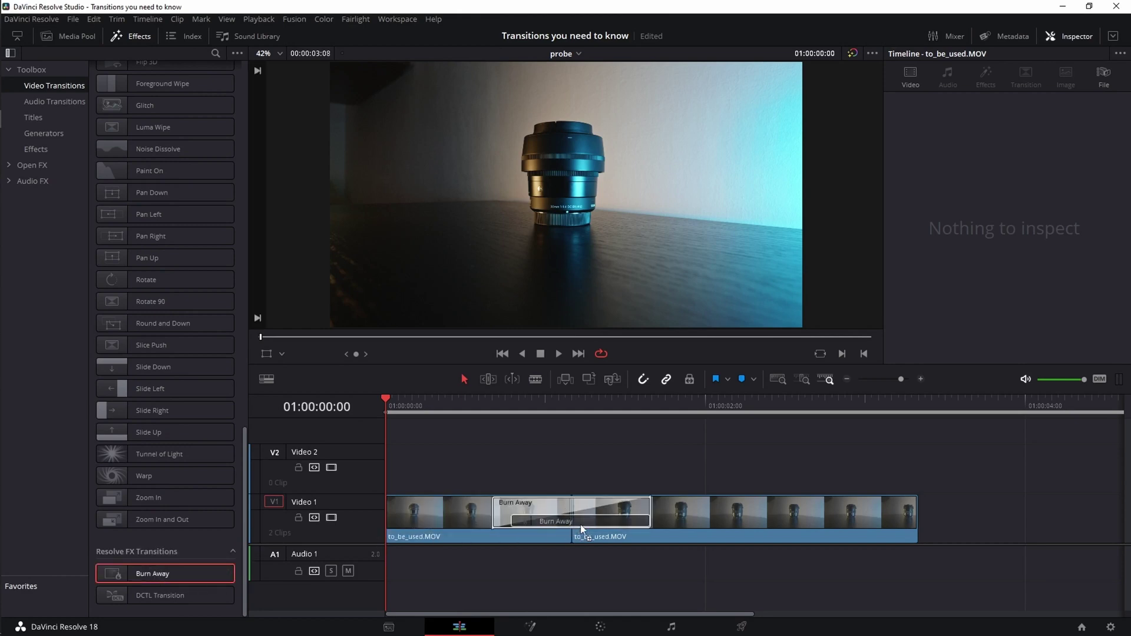
pyautogui.click(582, 529)
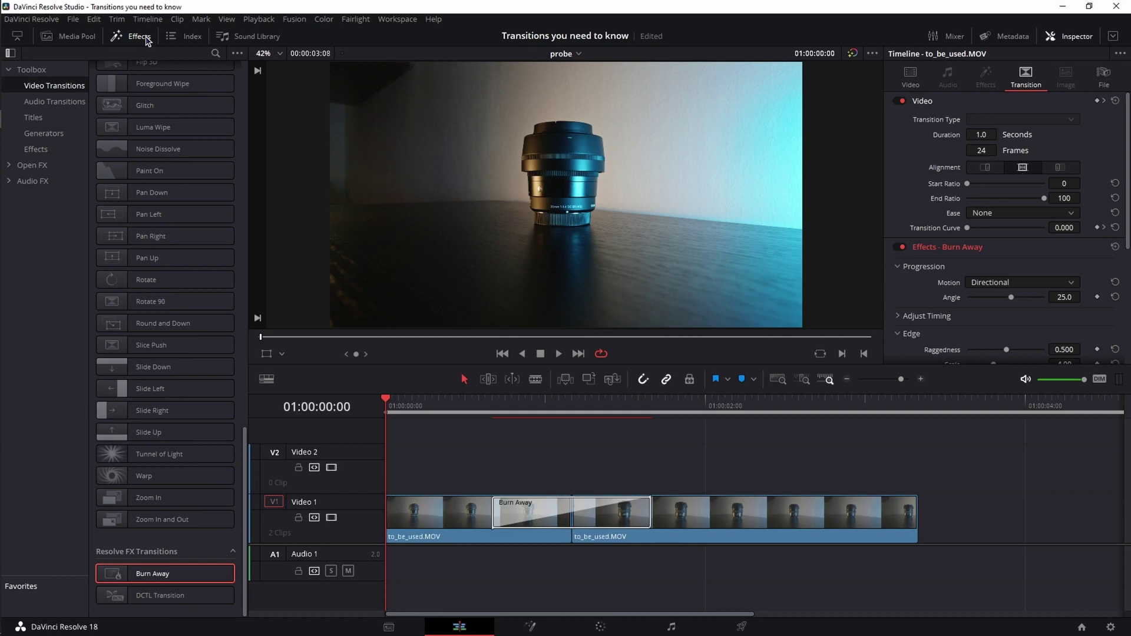
pyautogui.click(146, 39)
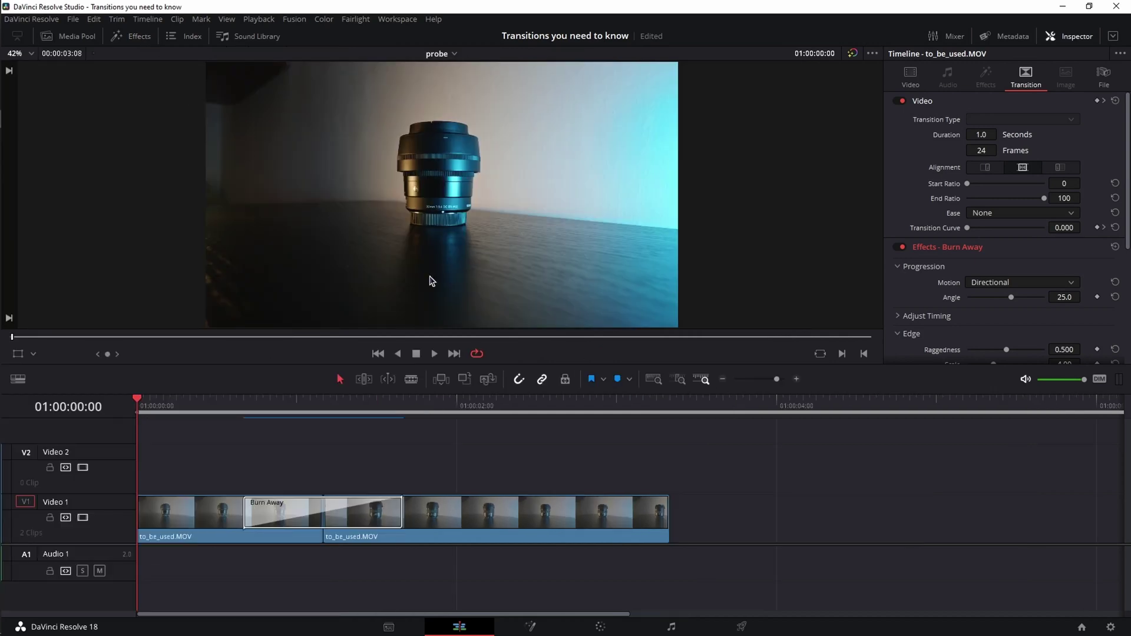
pyautogui.click(434, 355)
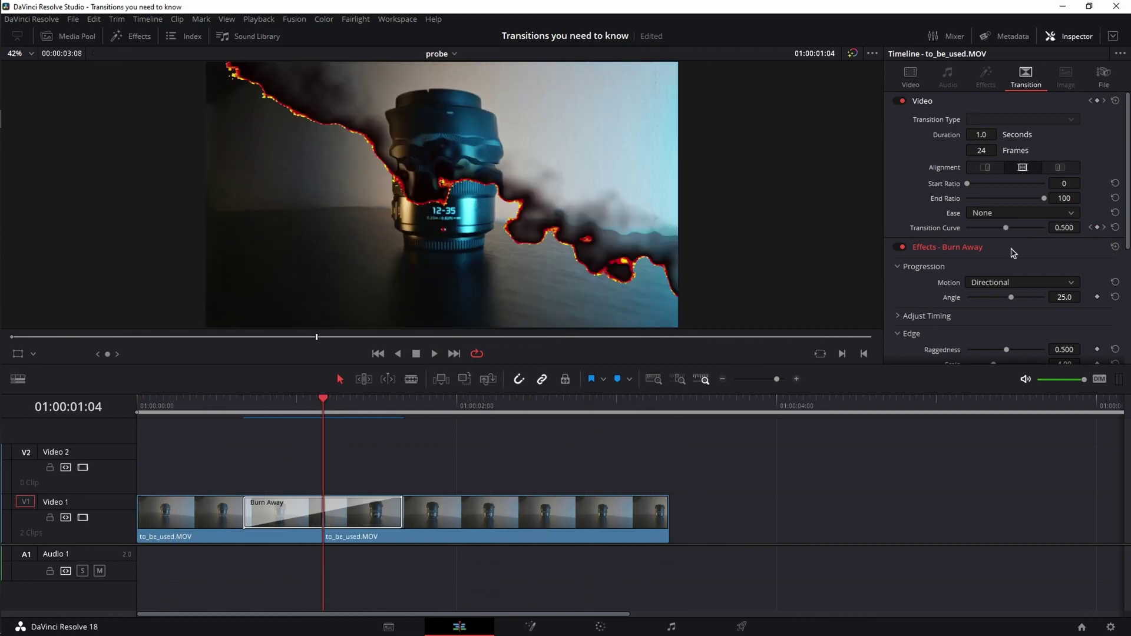
pyautogui.scroll(-5, 1013, 253)
pyautogui.scroll(-1, 1013, 253)
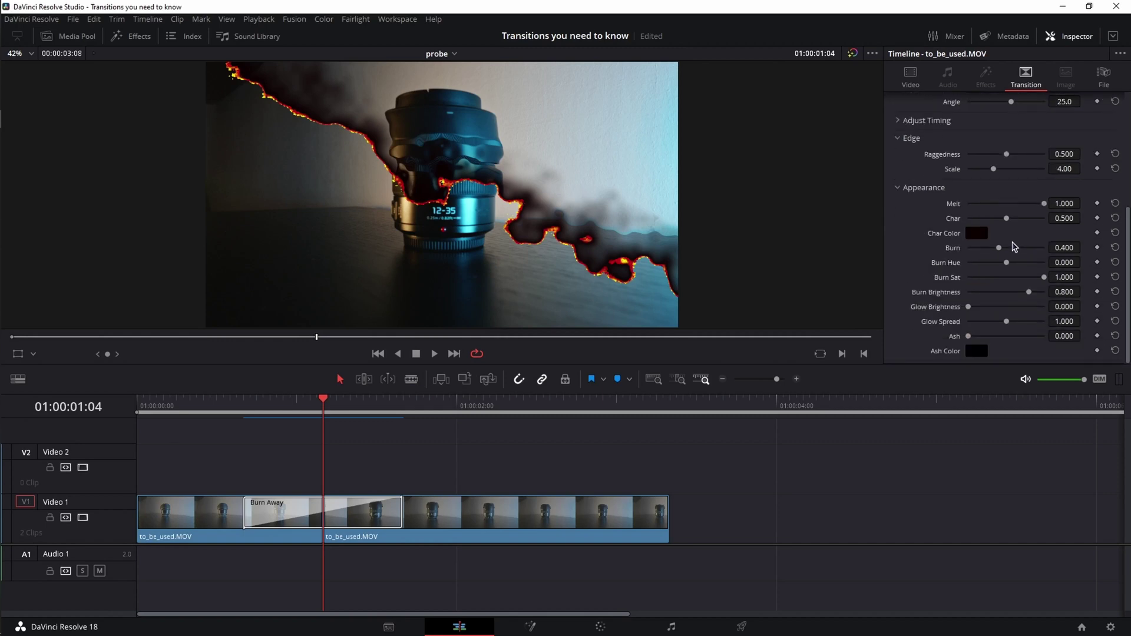
pyautogui.scroll(4, 1013, 250)
pyautogui.scroll(2, 1014, 247)
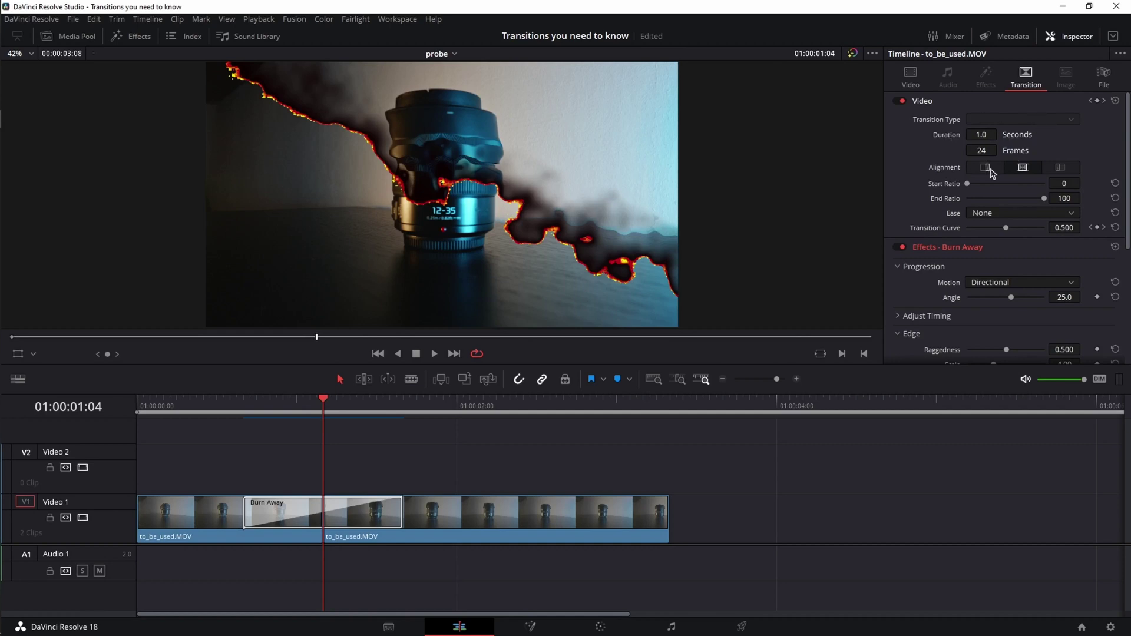
pyautogui.moveTo(968, 184); pyautogui.dragTo(974, 184)
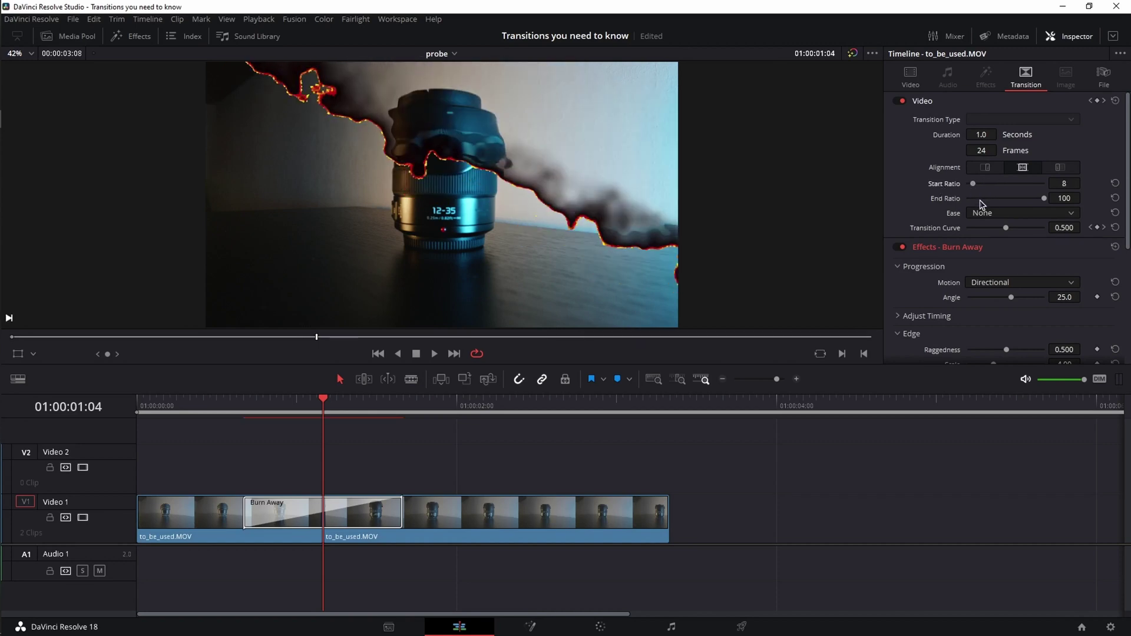
pyautogui.moveTo(1044, 198); pyautogui.dragTo(1026, 198)
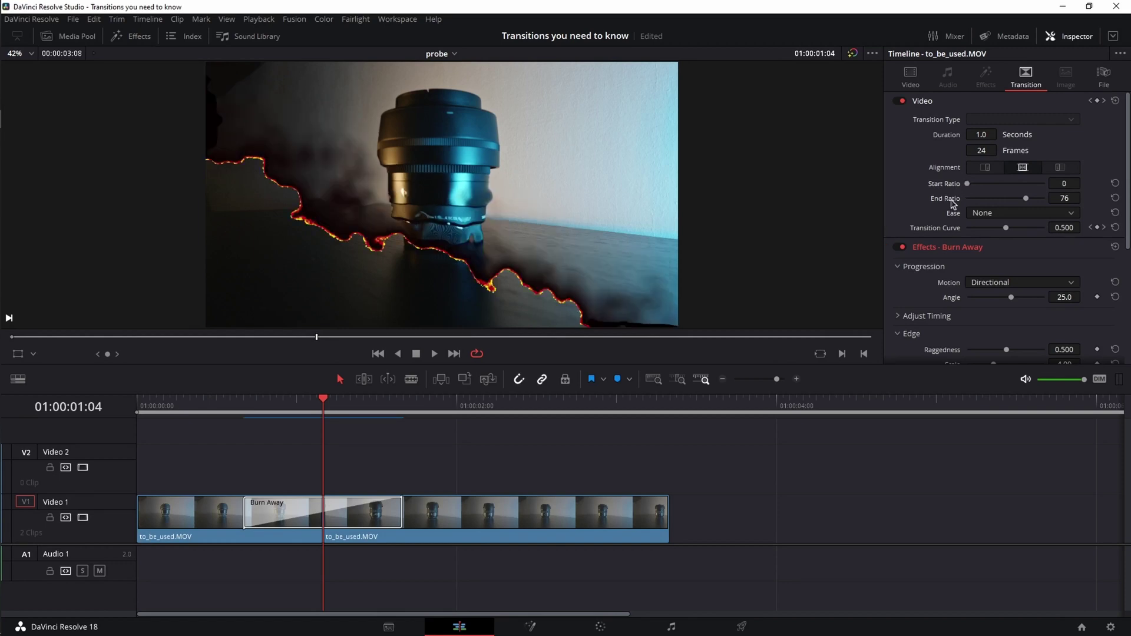
pyautogui.click(1116, 198)
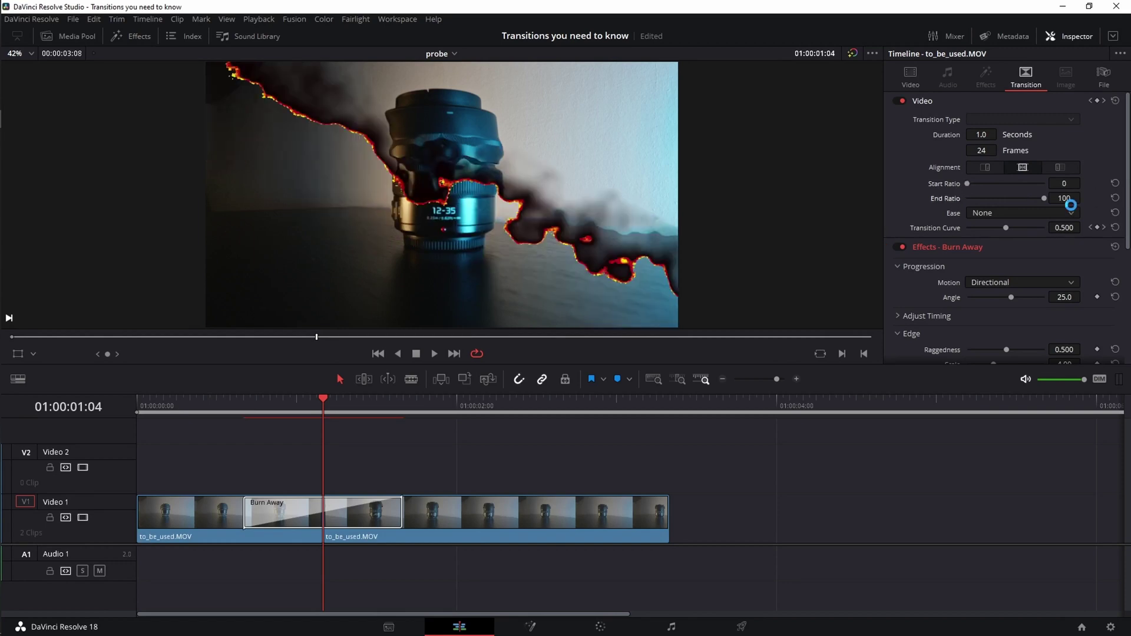
pyautogui.click(1002, 214)
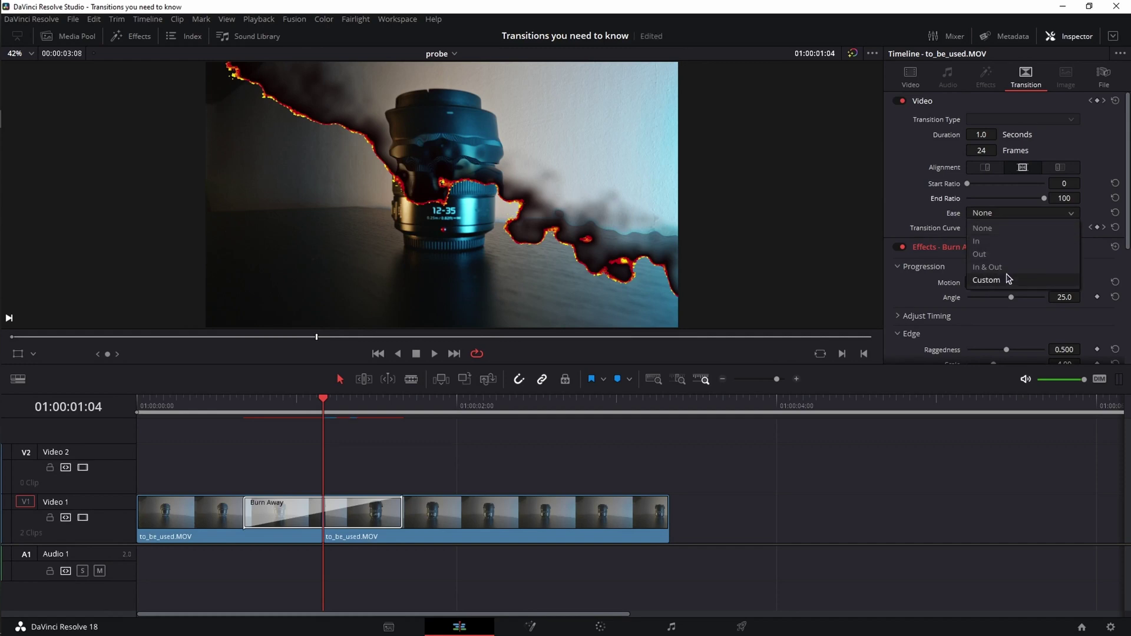
pyautogui.click(1005, 230)
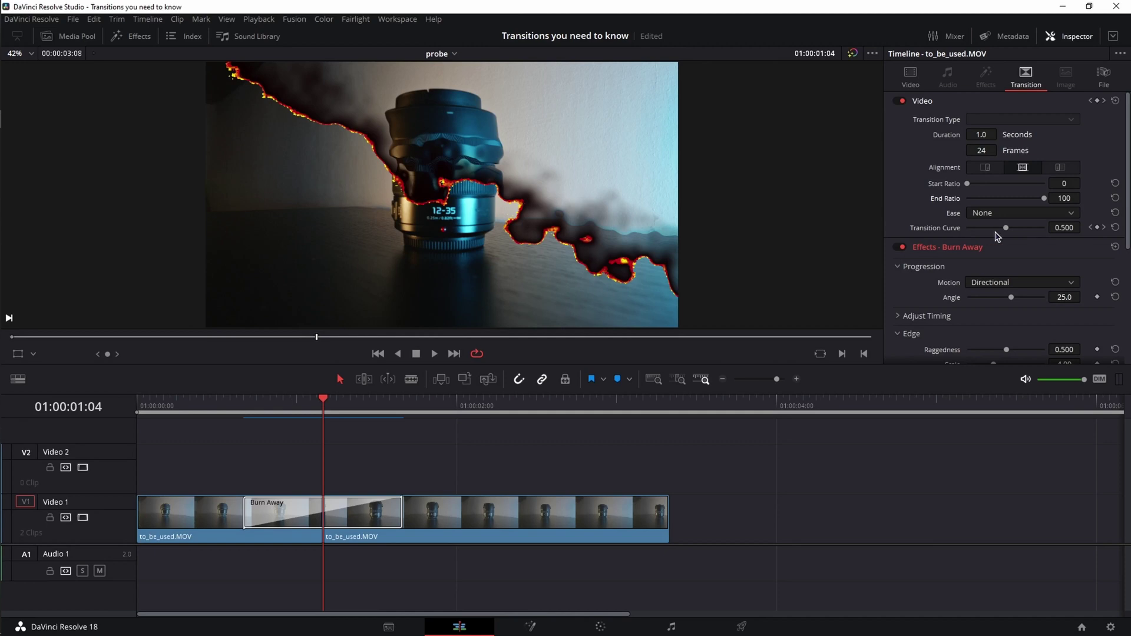
pyautogui.click(1028, 215)
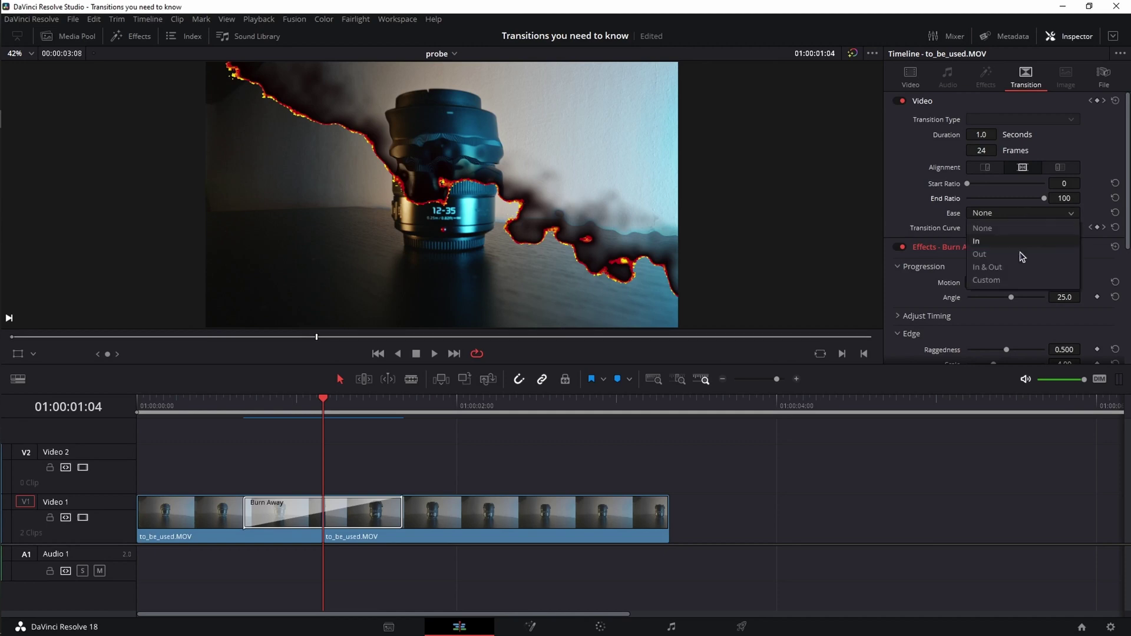
pyautogui.click(911, 215)
pyautogui.scroll(-3, 1061, 196)
pyautogui.scroll(-1, 1060, 197)
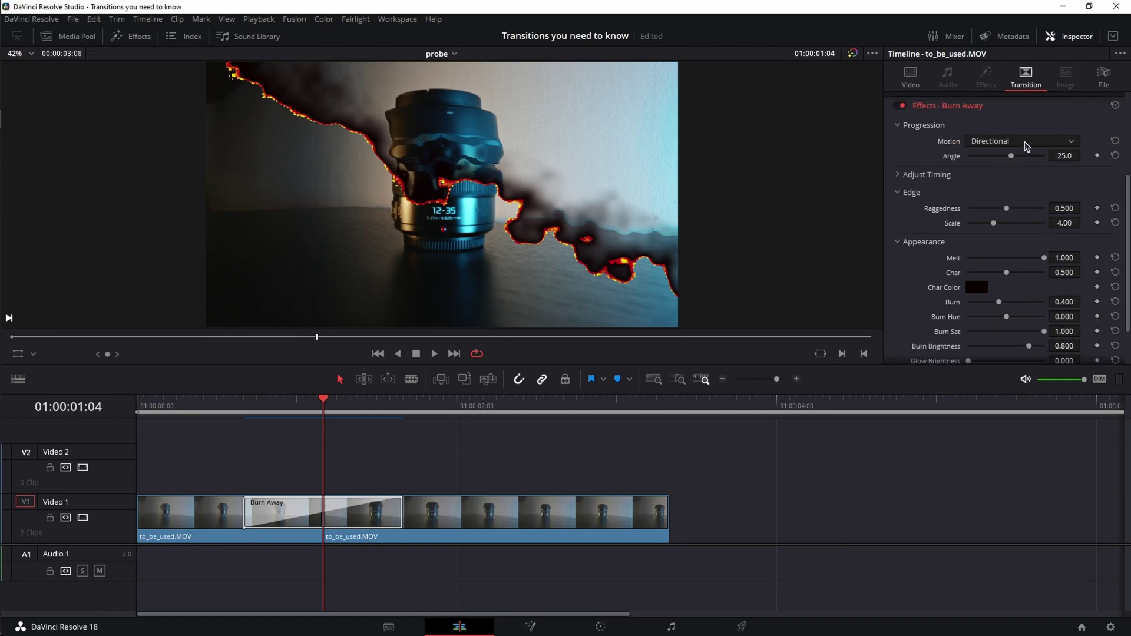
# Step: Rotate the directional burn edge to about -54 degrees
pyautogui.click(1026, 143)
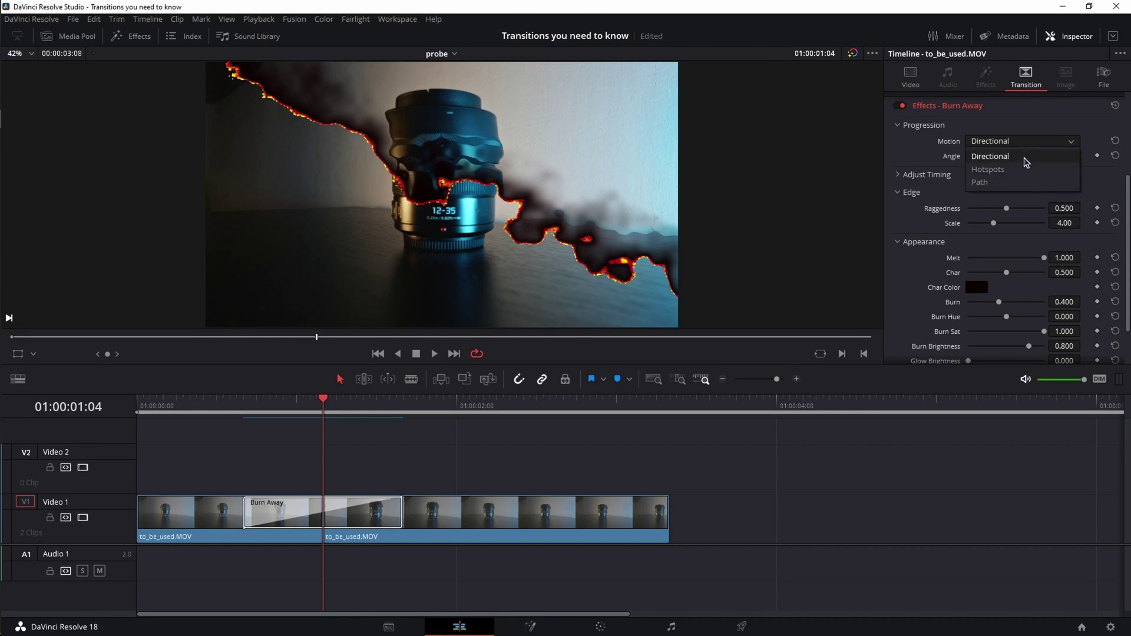
pyautogui.click(957, 162)
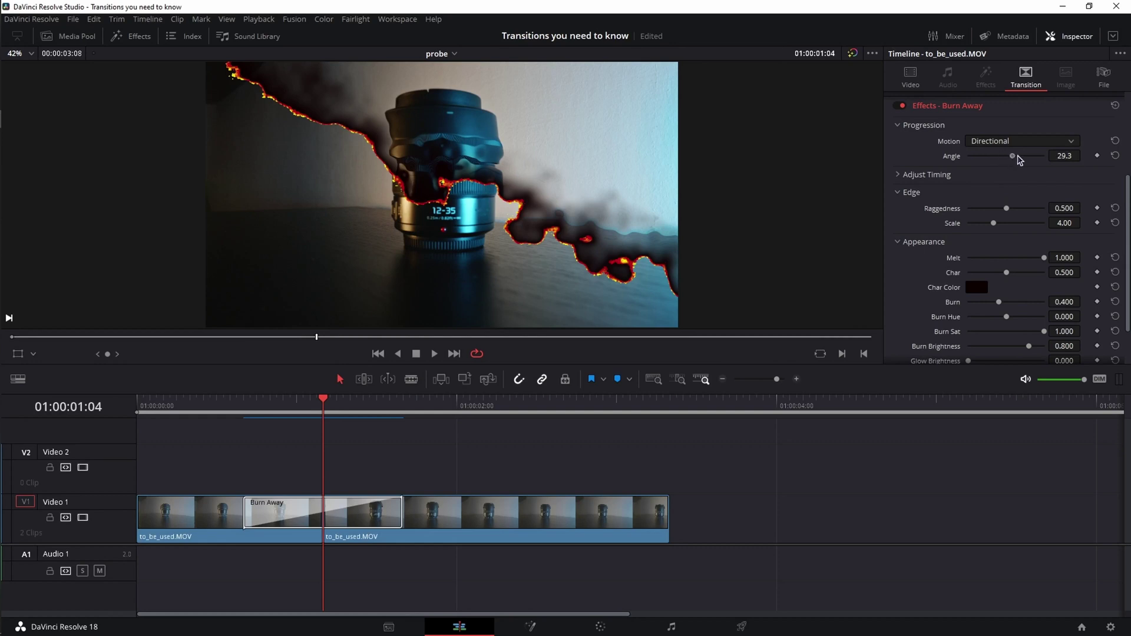
pyautogui.moveTo(1019, 160); pyautogui.dragTo(996, 163)
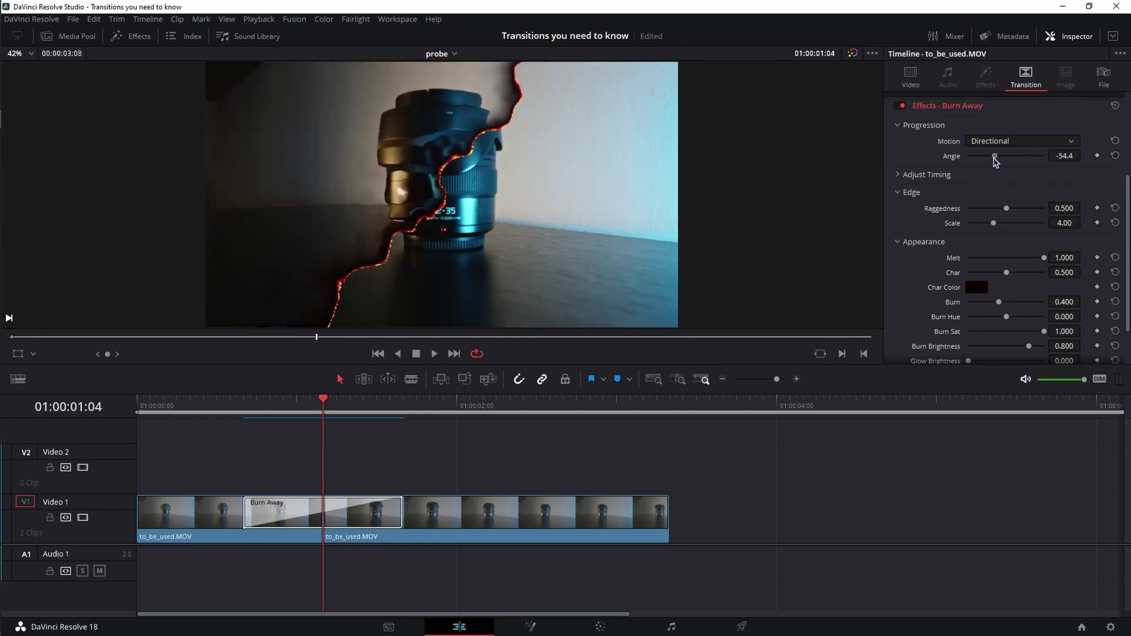
# Step: Try Hotspots motion with two, then five hotspots, then switch Motion to Path
pyautogui.click(1005, 143)
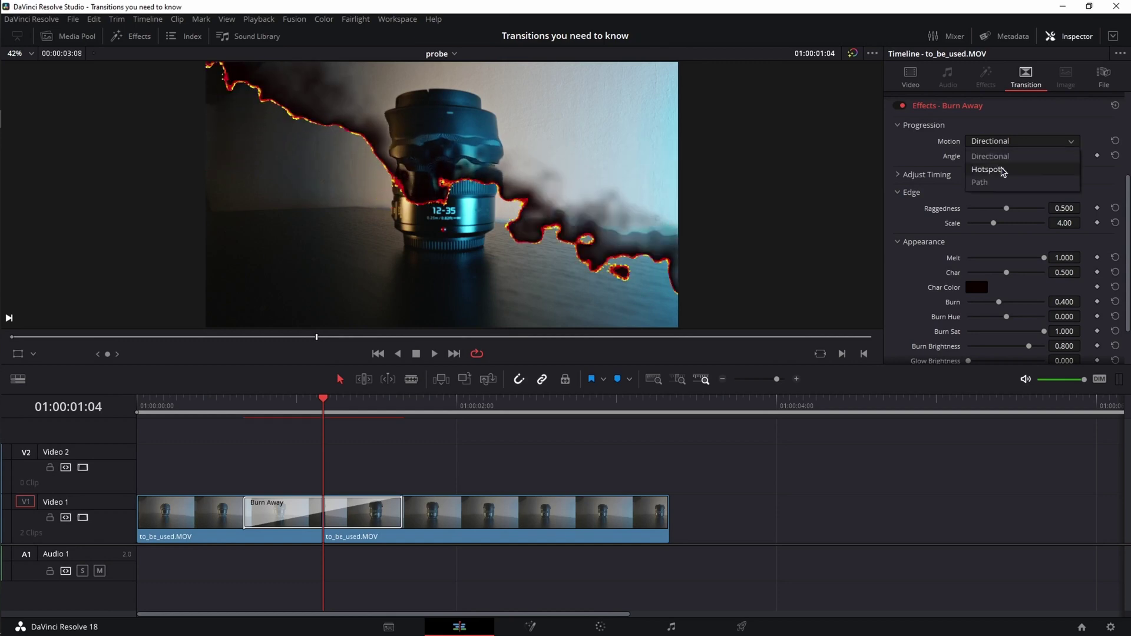
pyautogui.click(1002, 170)
pyautogui.moveTo(1014, 158); pyautogui.dragTo(979, 159)
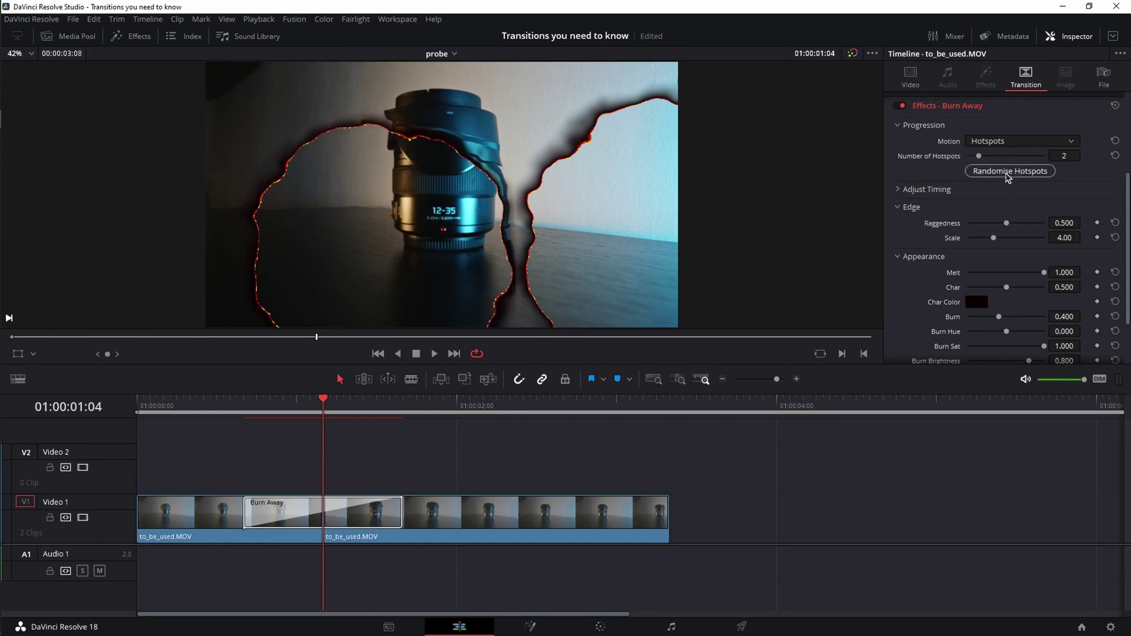
pyautogui.click(1009, 171)
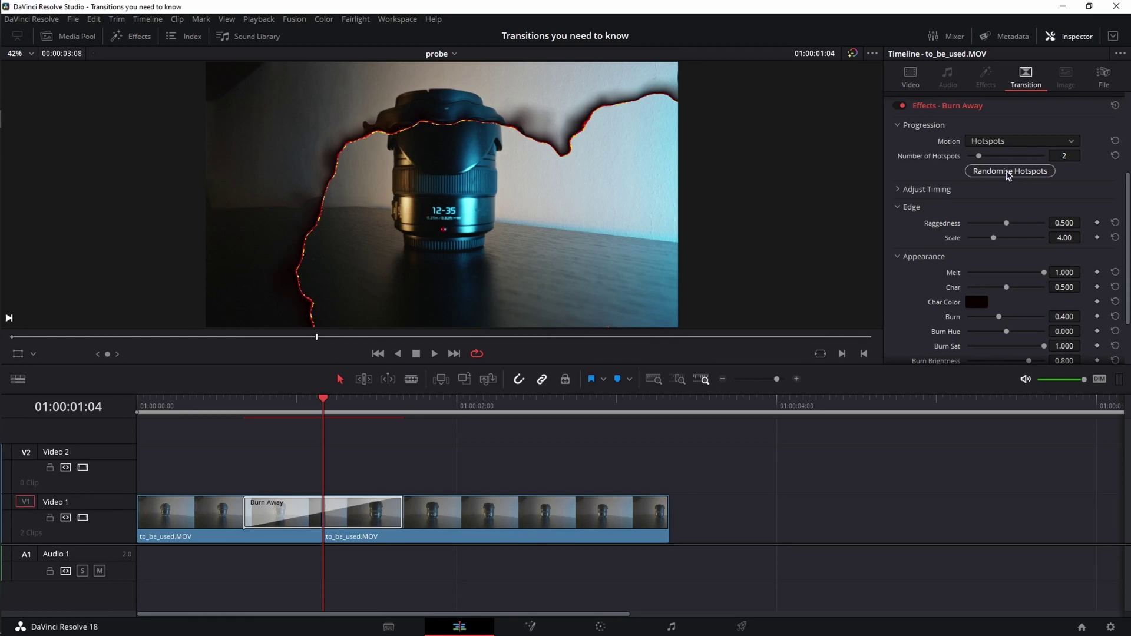
pyautogui.moveTo(980, 156); pyautogui.dragTo(1012, 155)
pyautogui.click(1017, 172)
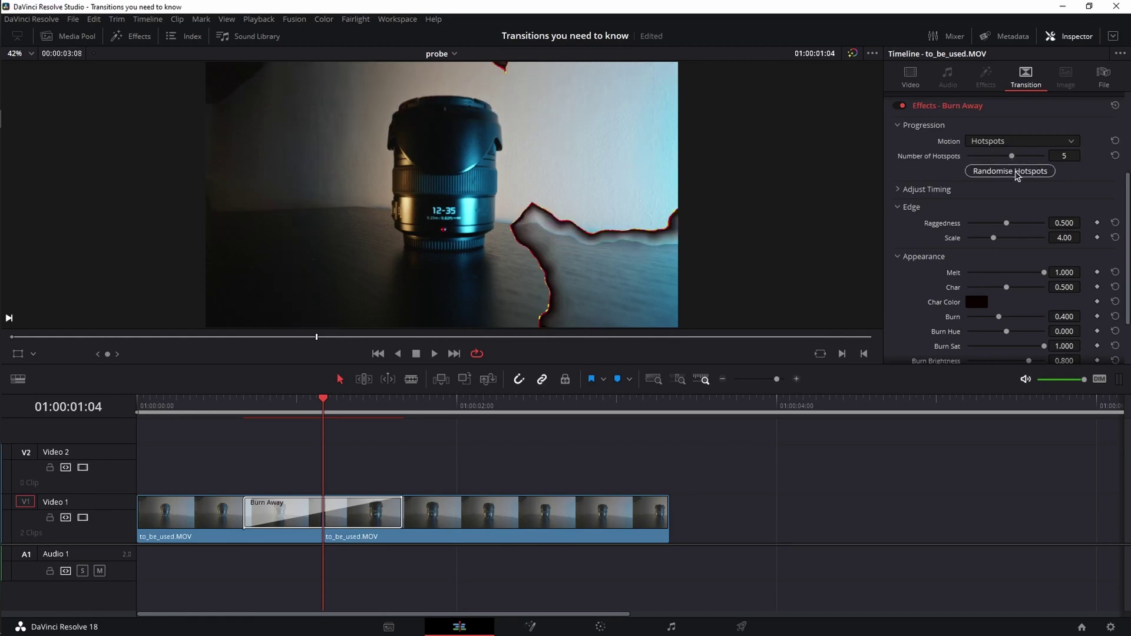
pyautogui.click(1023, 141)
pyautogui.click(991, 183)
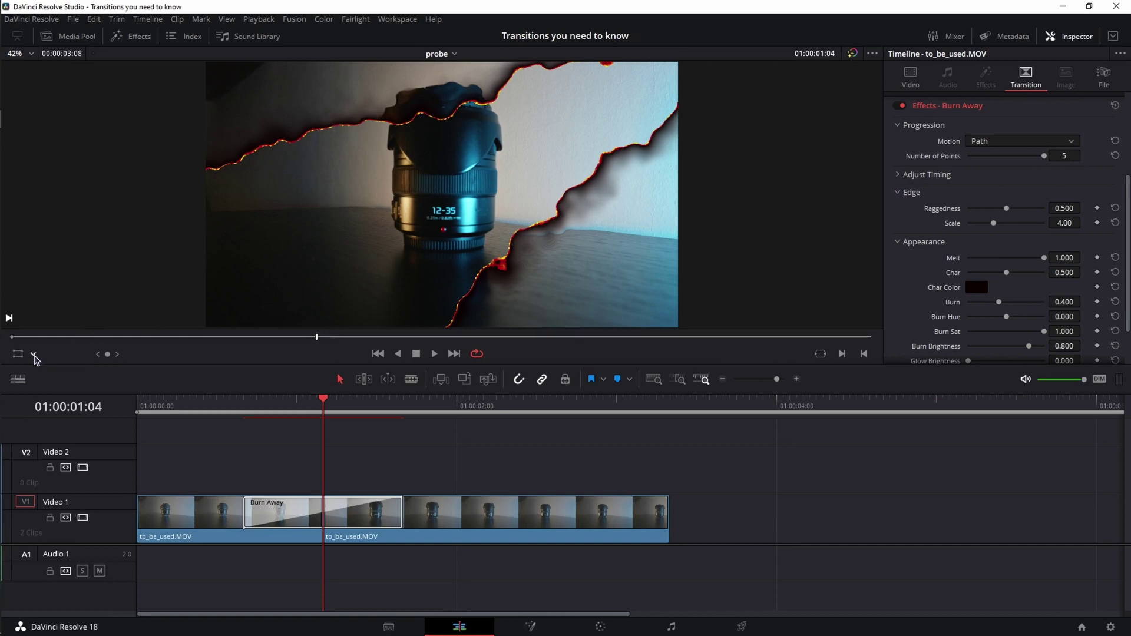
# Step: Show the Open FX Overlay and set the burn path to 3, then 5 points
pyautogui.click(33, 354)
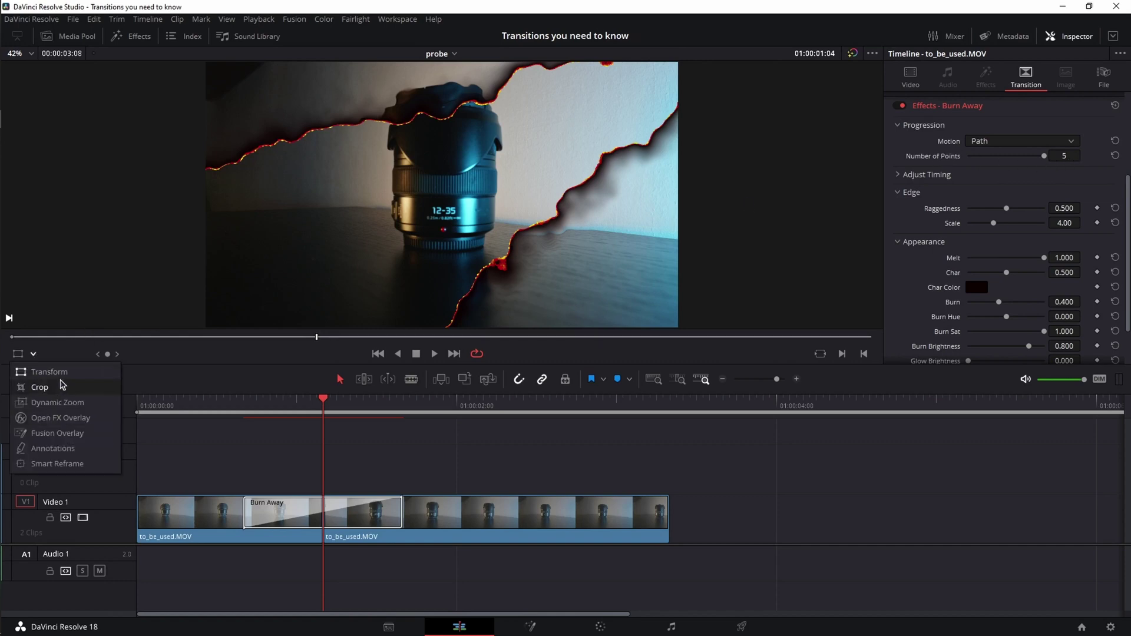
pyautogui.click(77, 419)
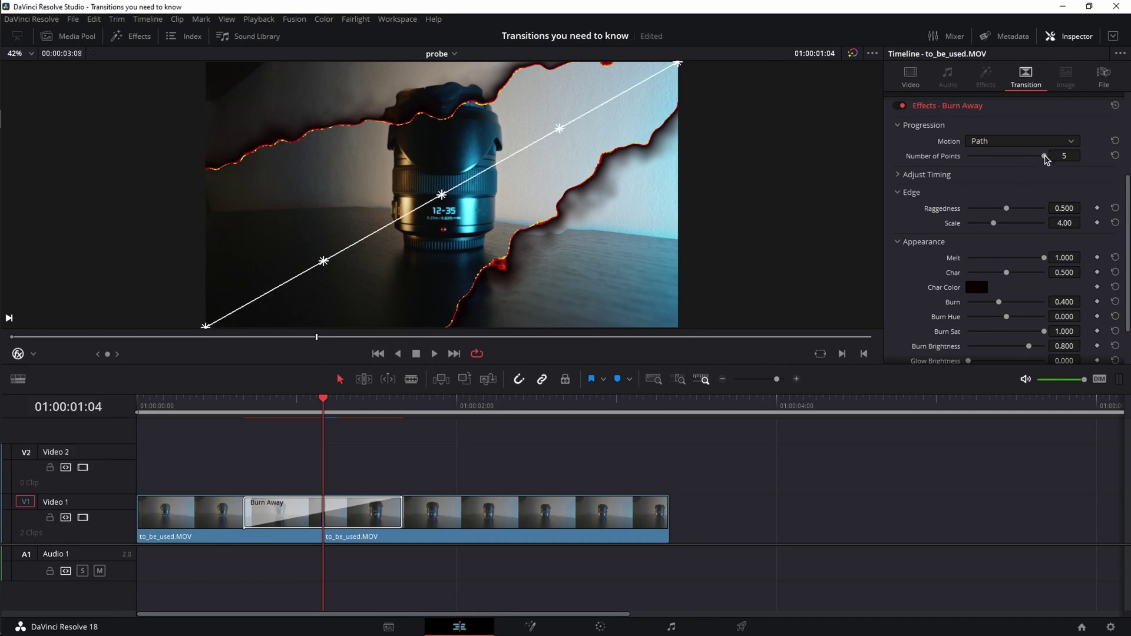
pyautogui.moveTo(1014, 156); pyautogui.dragTo(999, 155)
pyautogui.moveTo(1010, 158); pyautogui.dragTo(1049, 156)
# Step: Drag the path points into an S-curve, hide the overlay, and replay from the start
pyautogui.moveTo(323, 261); pyautogui.dragTo(309, 183)
pyautogui.moveTo(442, 195); pyautogui.dragTo(468, 257)
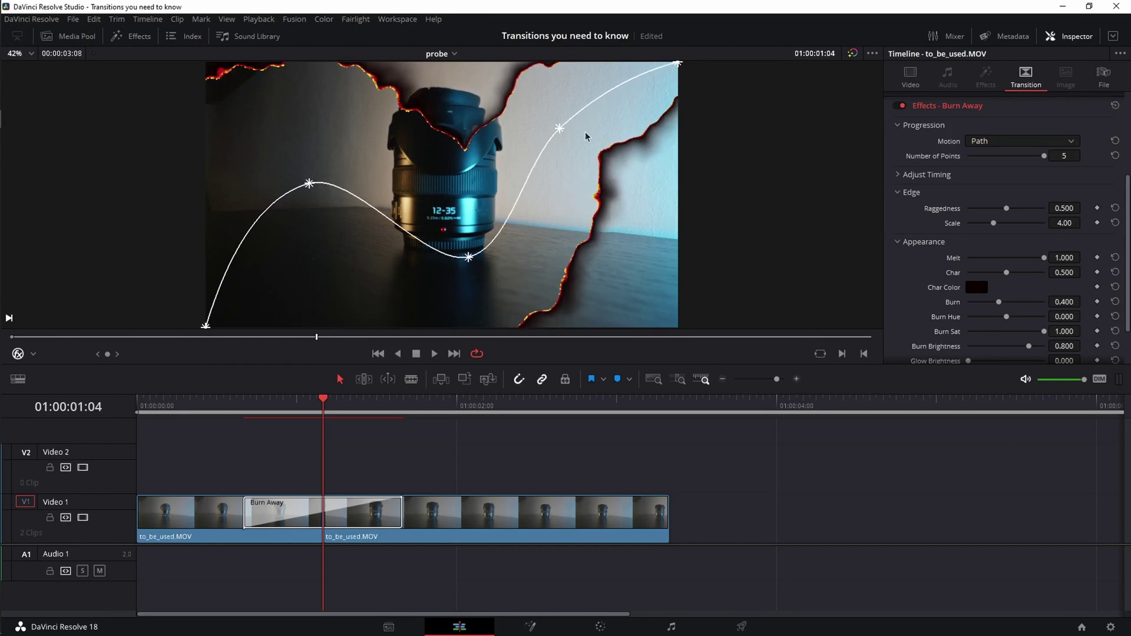
pyautogui.moveTo(561, 133); pyautogui.dragTo(428, 112)
pyautogui.moveTo(678, 62); pyautogui.dragTo(682, 218)
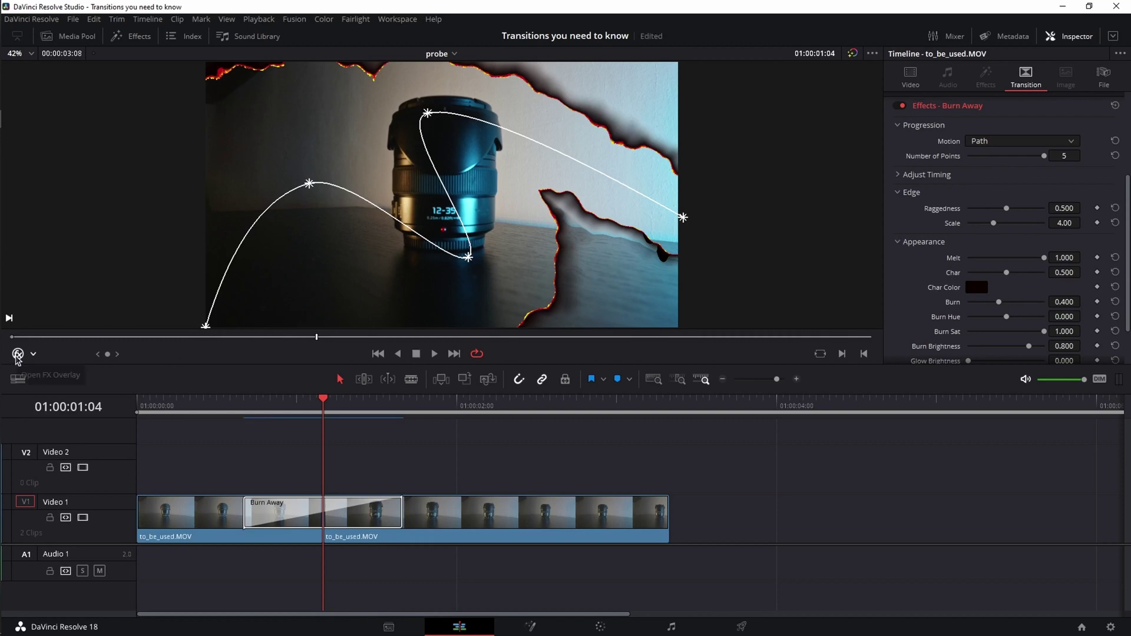
pyautogui.click(18, 354)
pyautogui.moveTo(323, 399); pyautogui.dragTo(147, 402)
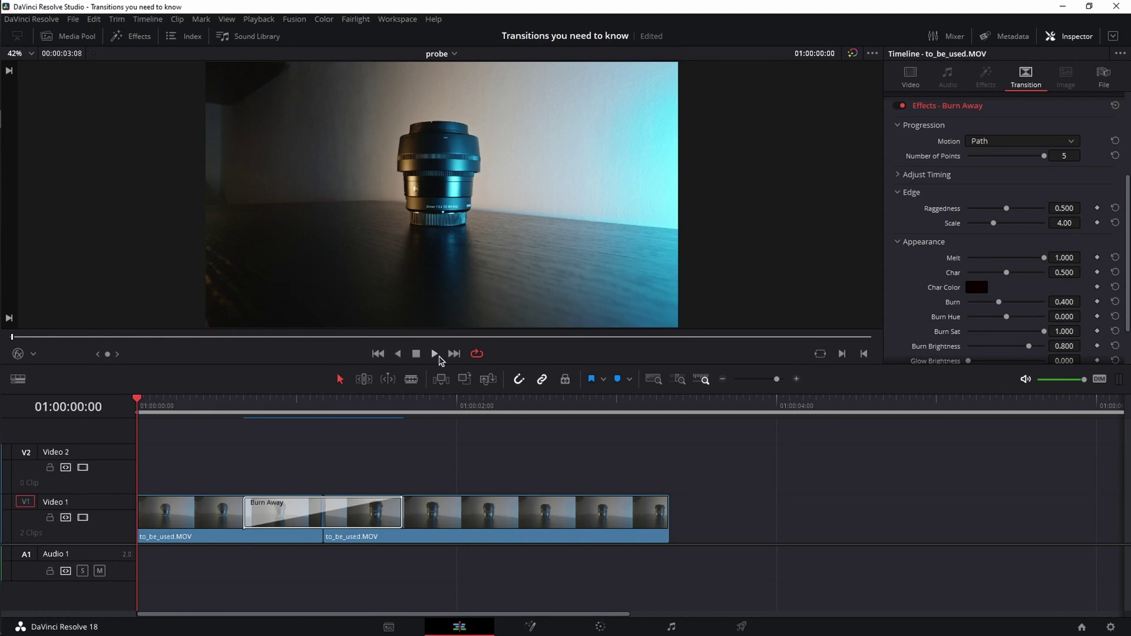
pyautogui.click(434, 354)
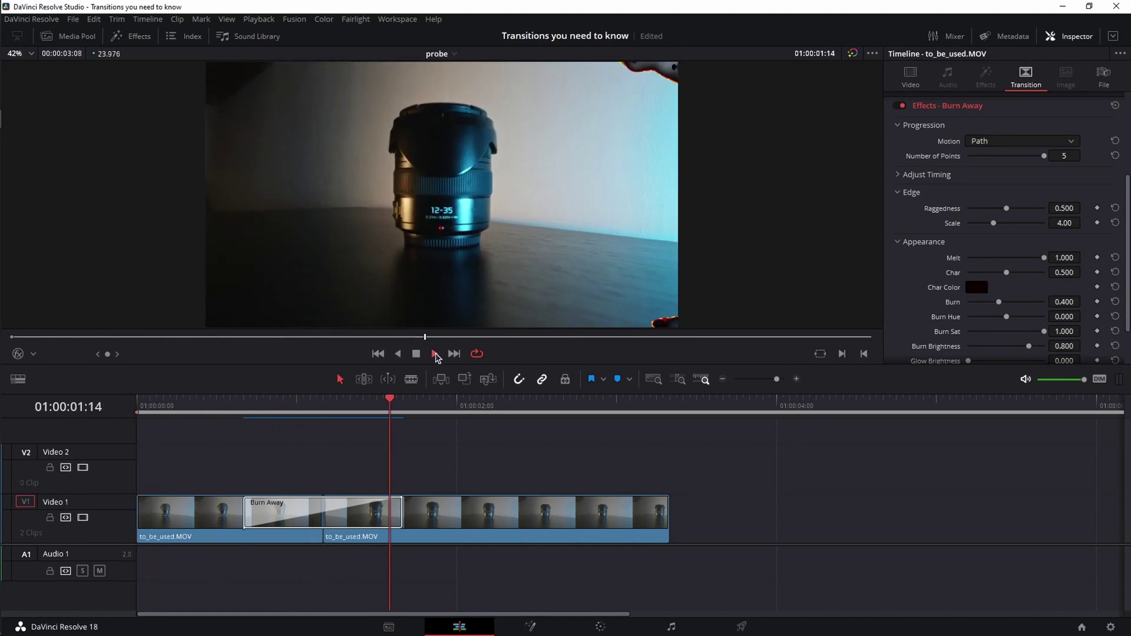
# Step: Switch Burn Away motion to Hotspots, show them in the viewer, and randomise them
pyautogui.click(322, 403)
pyautogui.click(1052, 147)
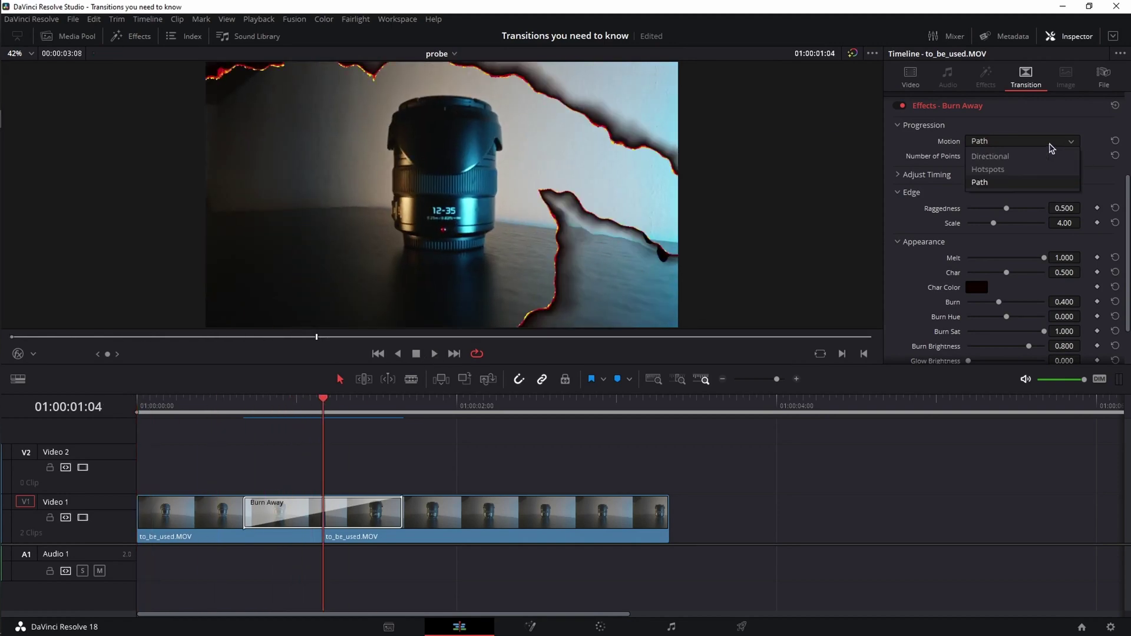
pyautogui.click(1011, 173)
pyautogui.click(19, 354)
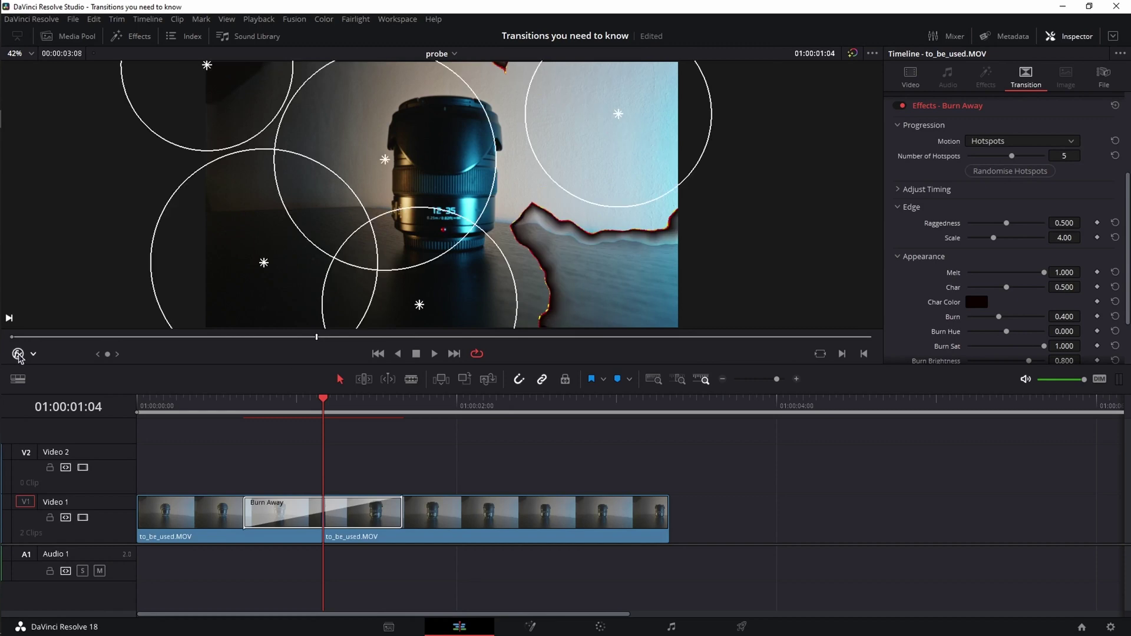
pyautogui.click(1002, 178)
pyautogui.click(998, 179)
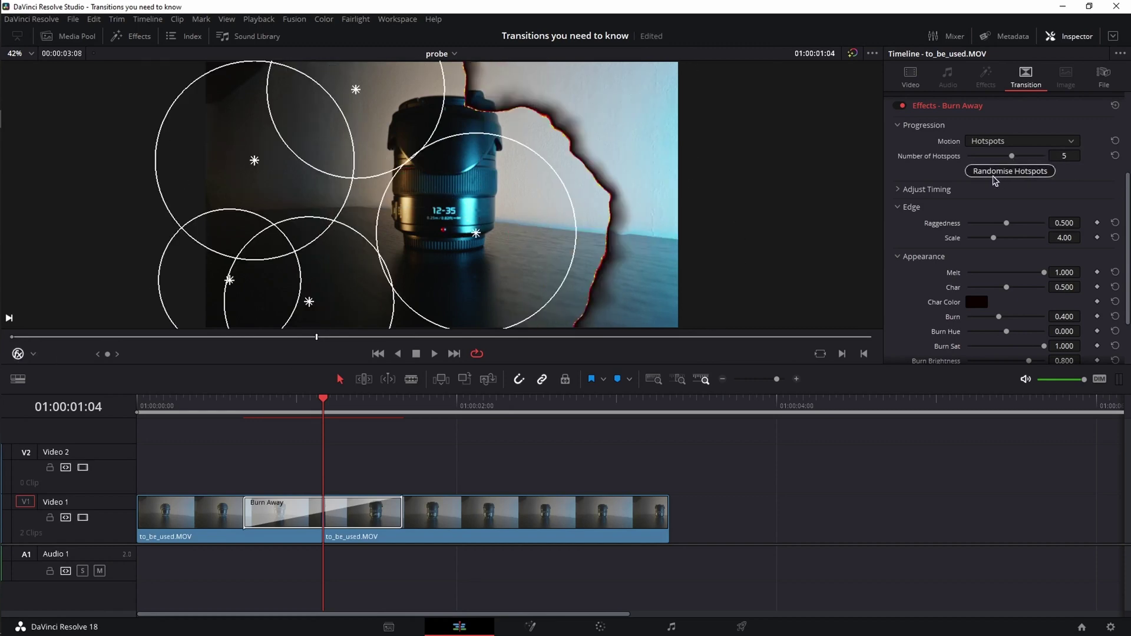
pyautogui.click(995, 180)
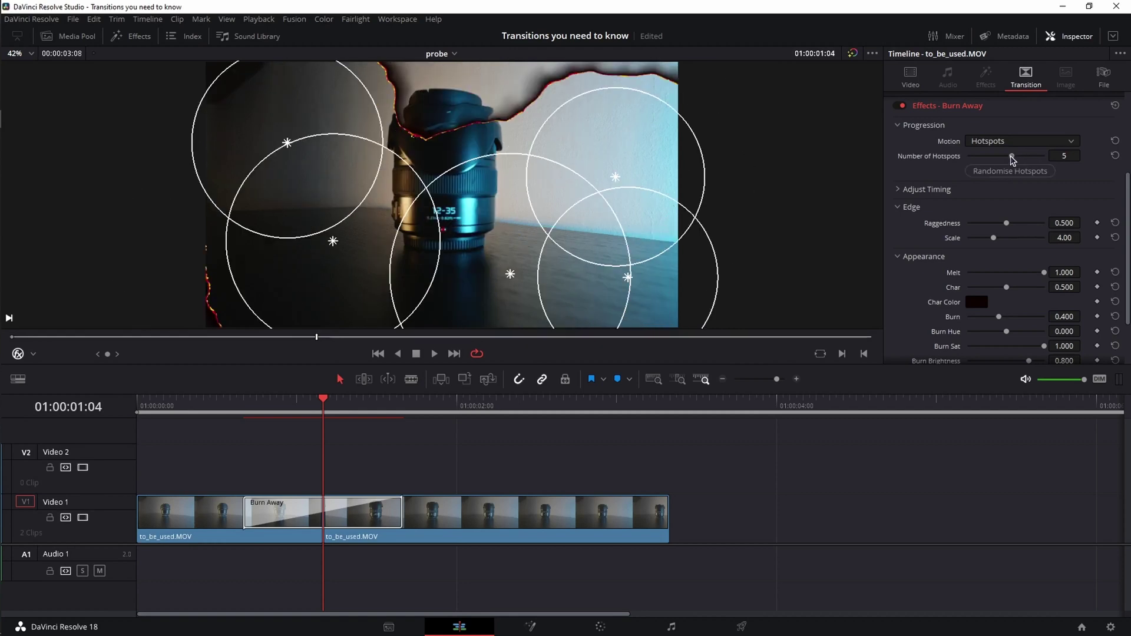
# Step: Reduce to two hotspots, move one to the upper right, resize its radius, and replay
pyautogui.moveTo(1012, 155); pyautogui.dragTo(979, 155)
pyautogui.moveTo(508, 277); pyautogui.dragTo(548, 176)
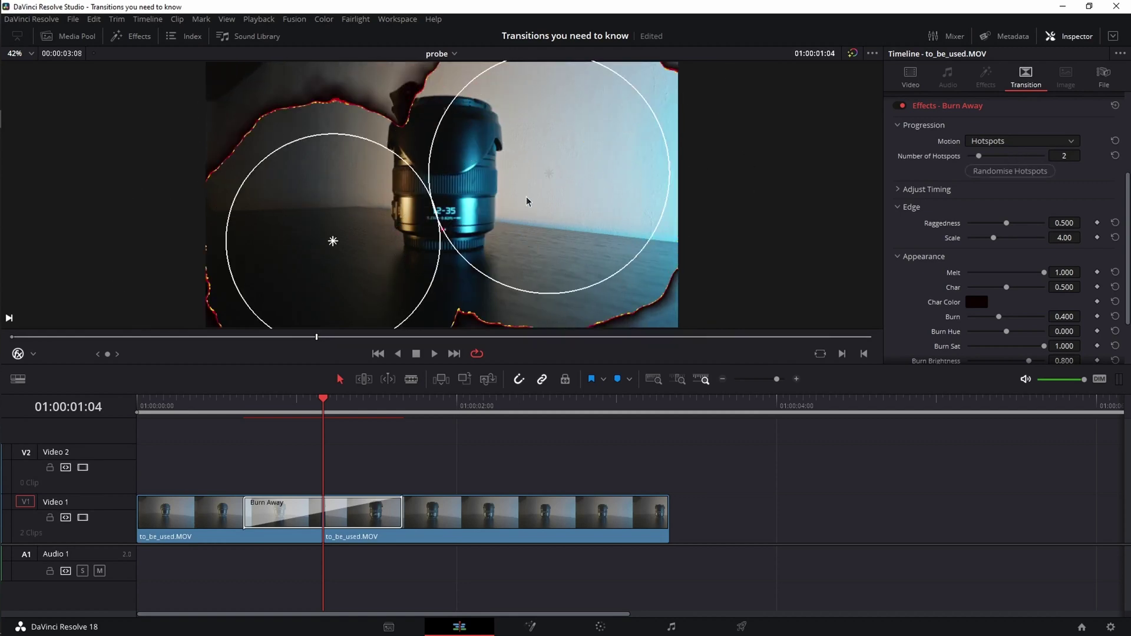
pyautogui.moveTo(477, 274); pyautogui.dragTo(501, 263)
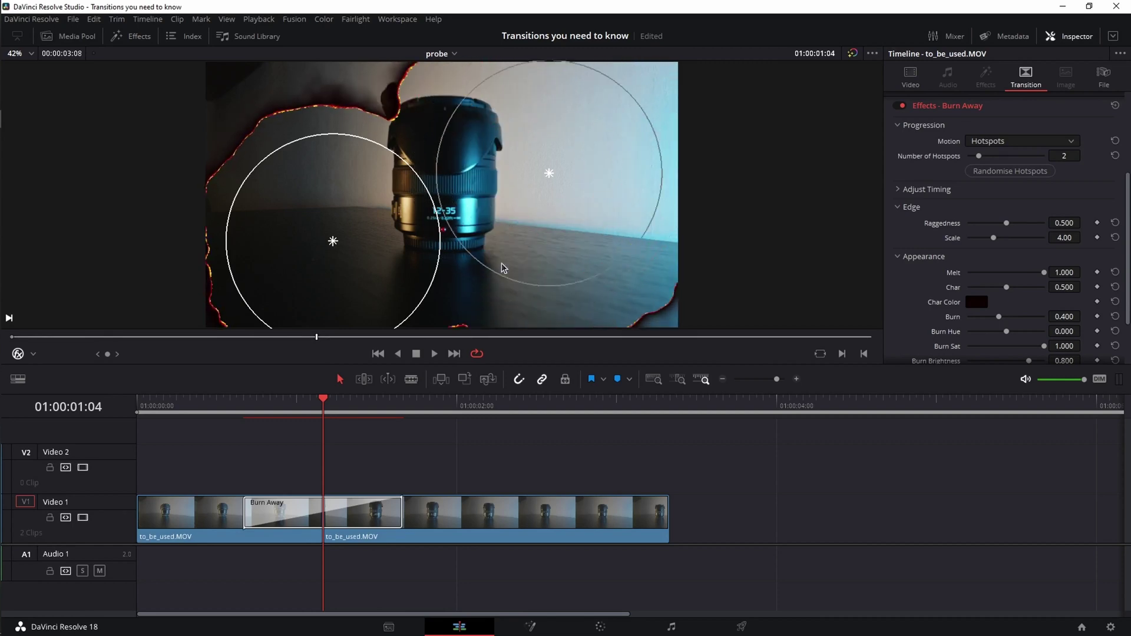
pyautogui.moveTo(308, 399); pyautogui.dragTo(138, 402)
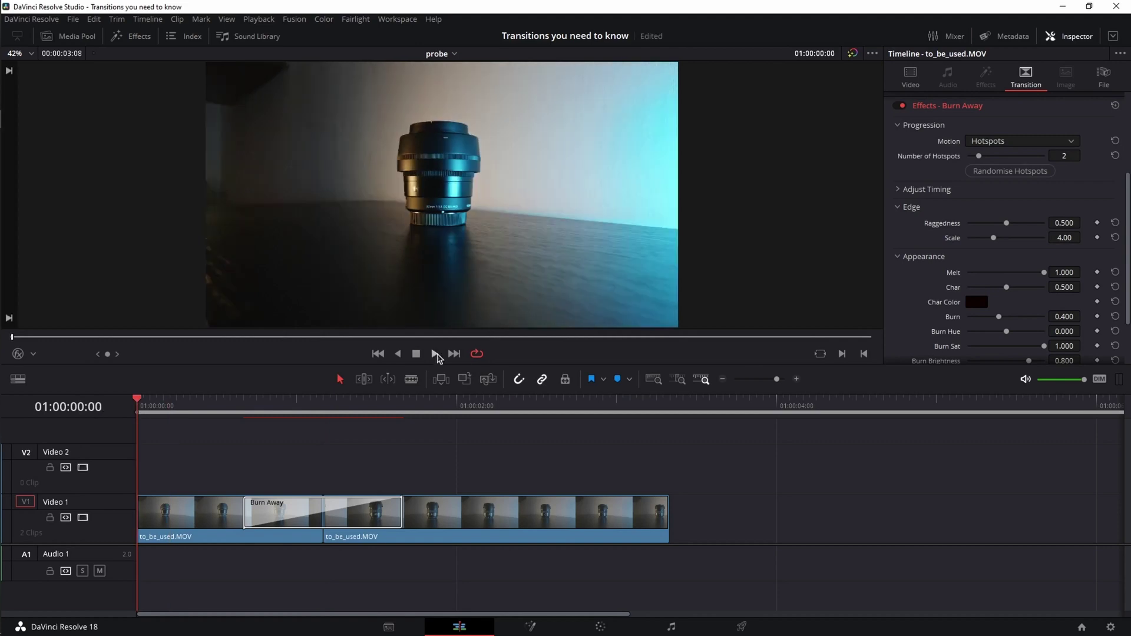
pyautogui.click(436, 353)
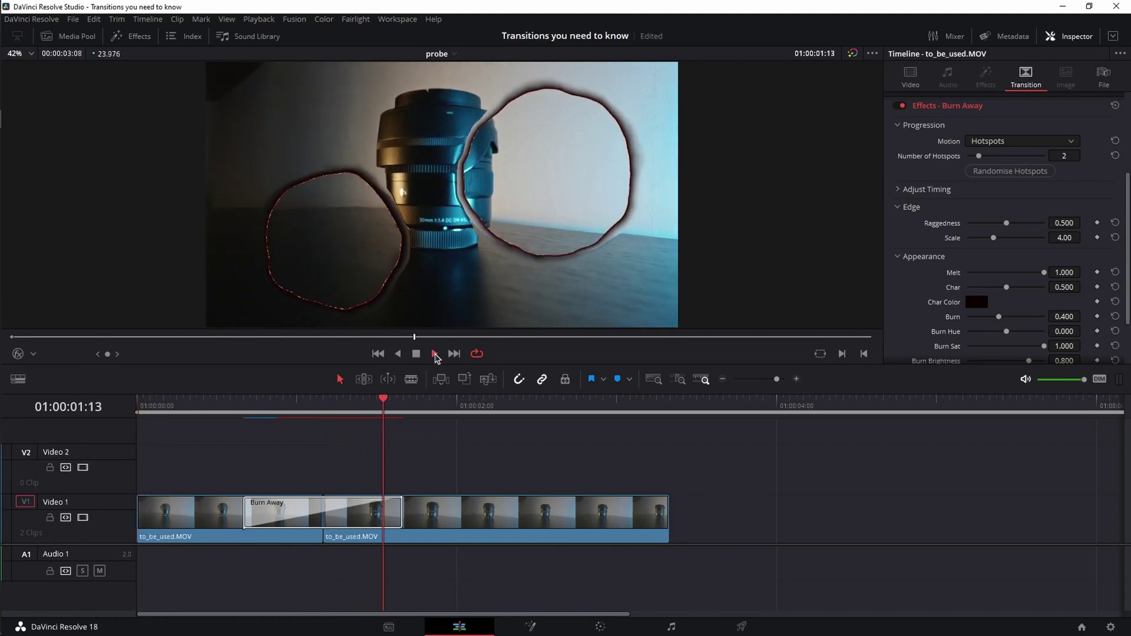
pyautogui.click(1017, 142)
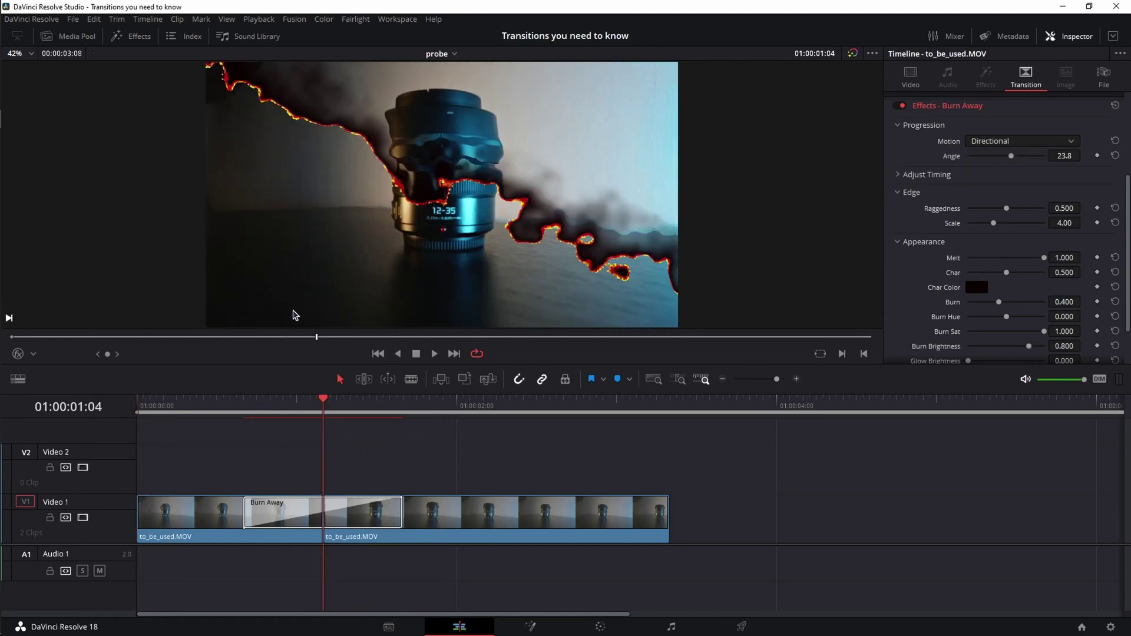
# Step: Rotate the directional burn to angle 29.5 using the viewer handle
pyautogui.click(17, 353)
pyautogui.moveTo(421, 246)
pyautogui.mouseDown()
pyautogui.moveTo(386, 183)
pyautogui.moveTo(533, 202)
pyautogui.moveTo(415, 241)
pyautogui.mouseUp()
pyautogui.click(34, 354)
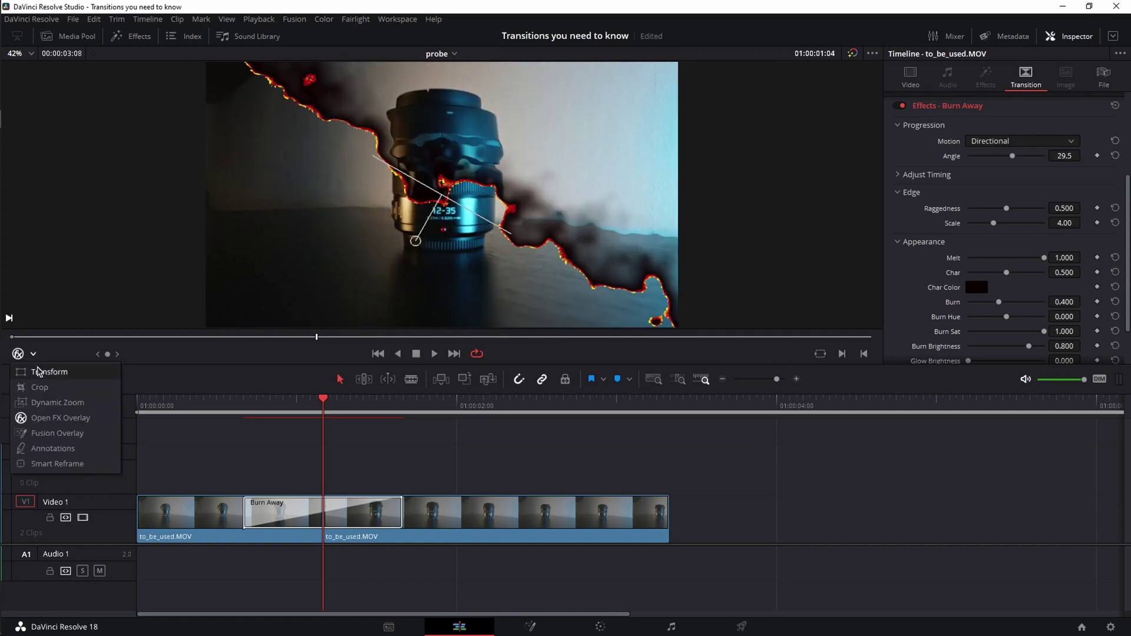
pyautogui.click(39, 373)
pyautogui.click(20, 358)
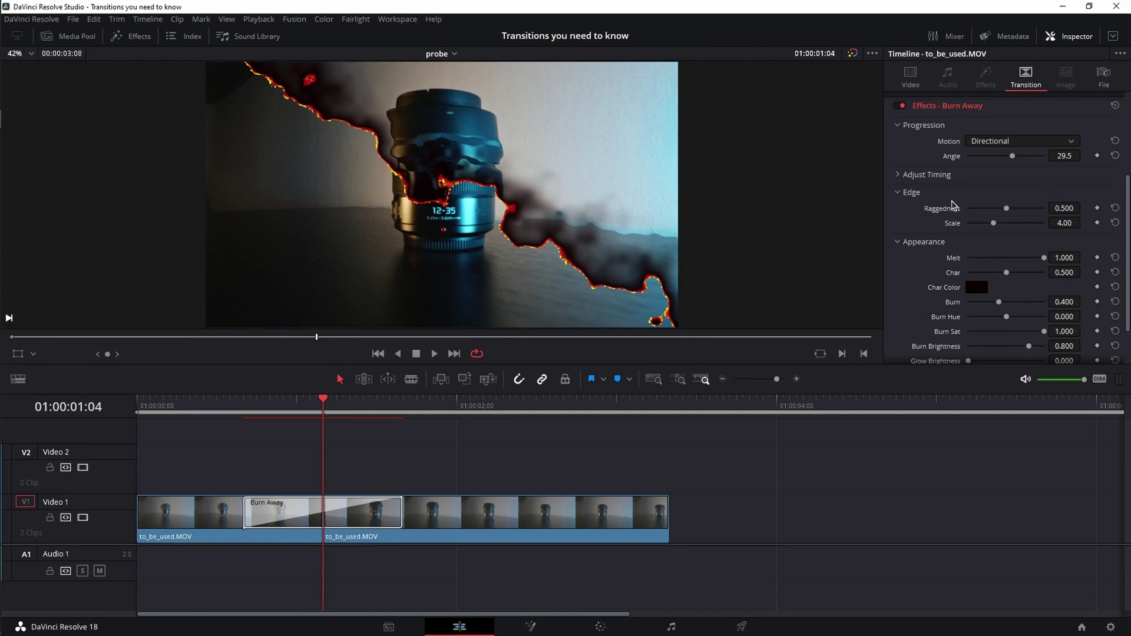
# Step: Try and reset Adjust Timing, then raise Raggedness to 0.721
pyautogui.click(906, 177)
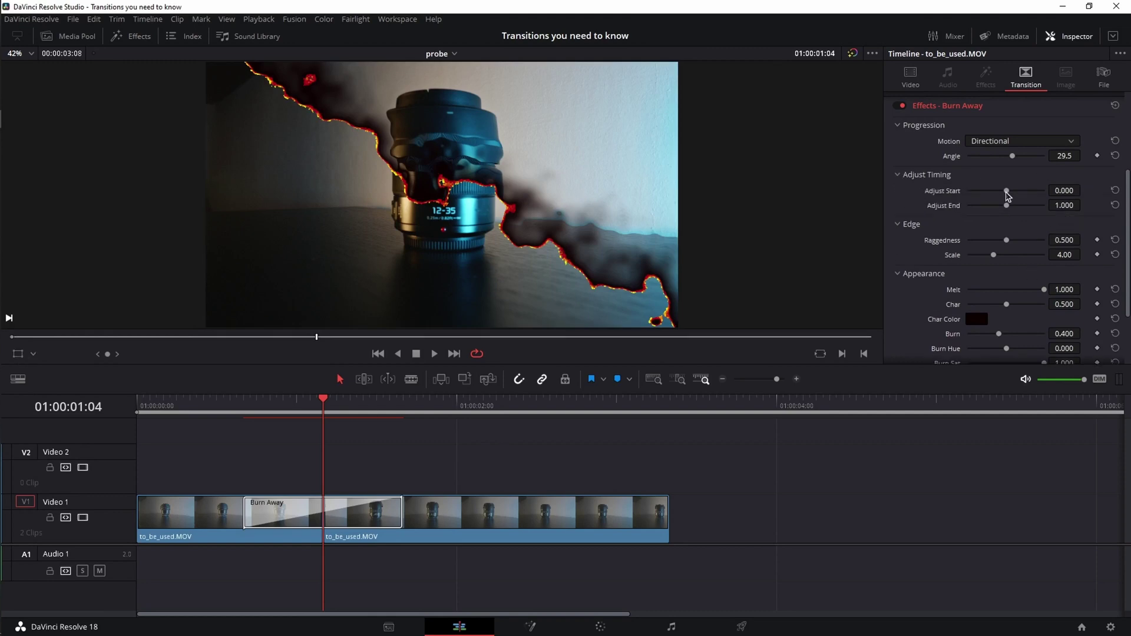
pyautogui.moveTo(1006, 190)
pyautogui.mouseDown()
pyautogui.moveTo(990, 189)
pyautogui.moveTo(1026, 206)
pyautogui.mouseUp()
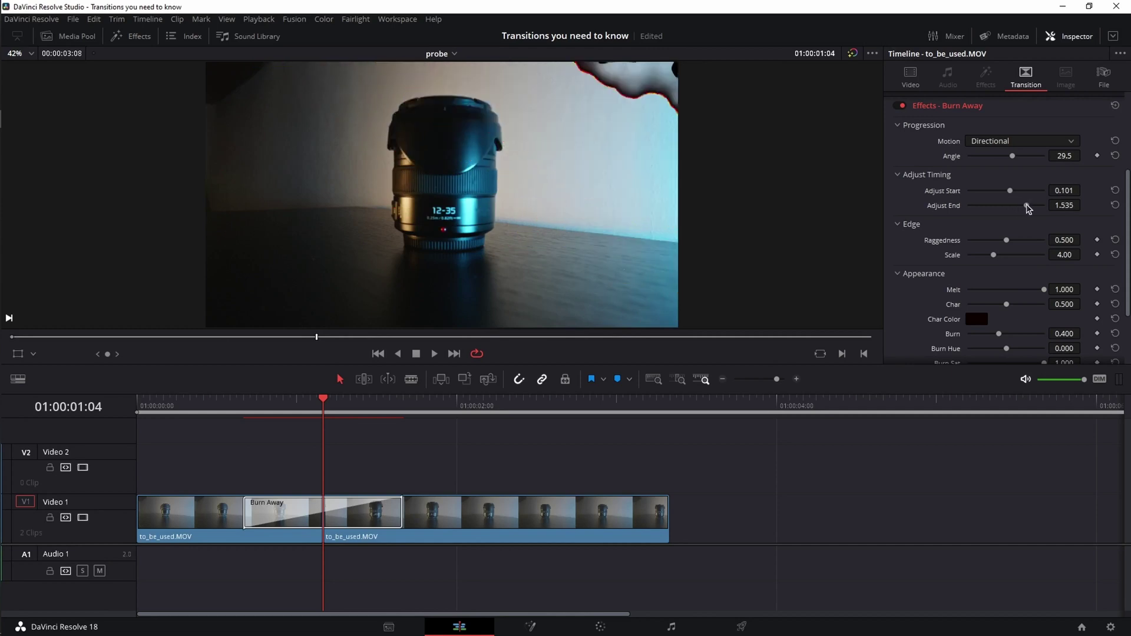
pyautogui.doubleClick(946, 205)
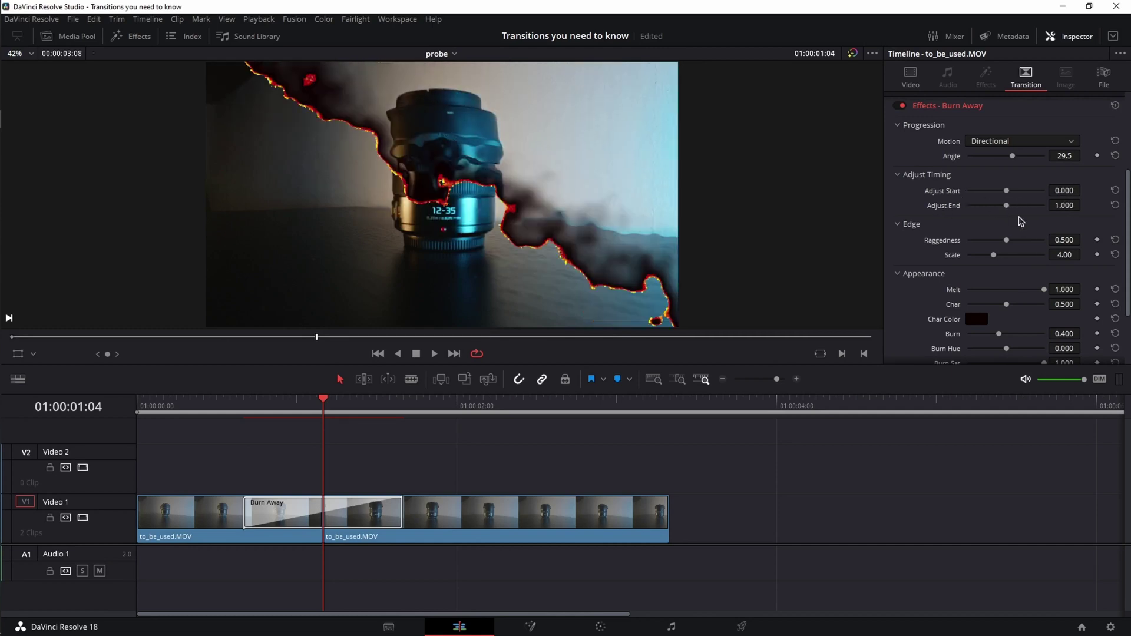
pyautogui.scroll(4, 1021, 221)
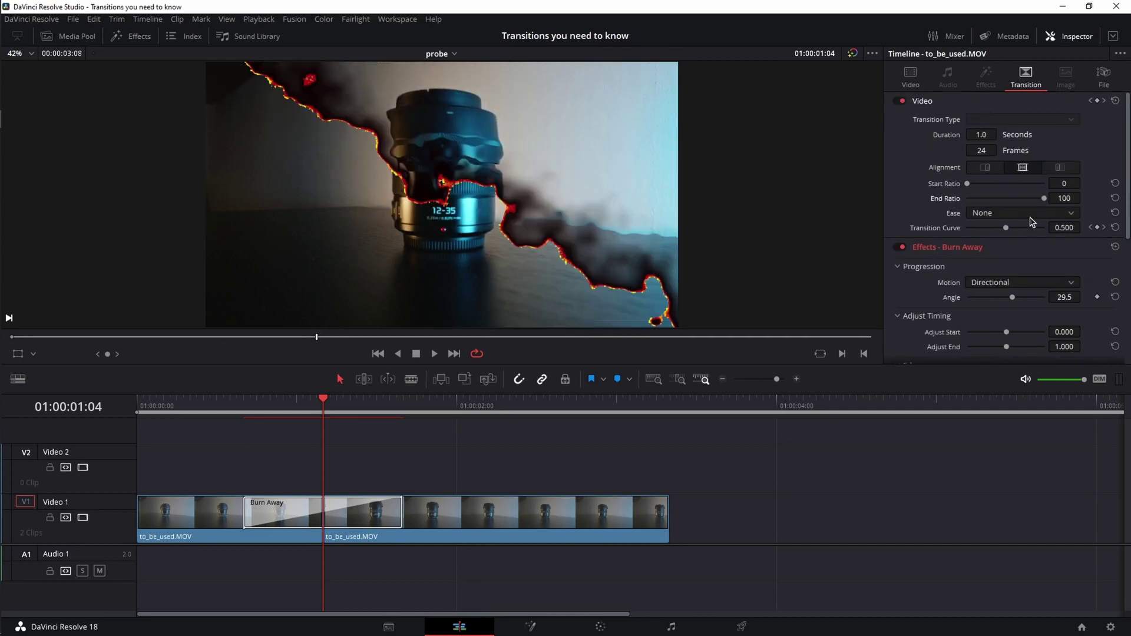
pyautogui.scroll(-1, 1033, 222)
pyautogui.scroll(-2, 1040, 224)
pyautogui.click(899, 211)
pyautogui.scroll(-1, 1002, 227)
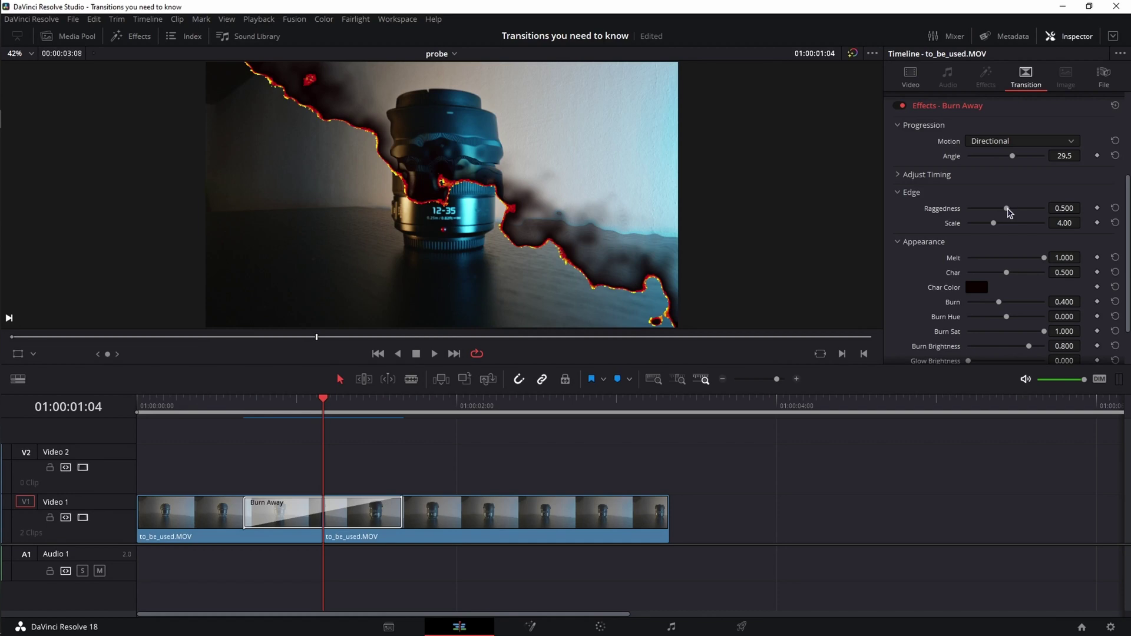
pyautogui.moveTo(1008, 209)
pyautogui.mouseDown()
pyautogui.moveTo(934, 215)
pyautogui.moveTo(1048, 210)
pyautogui.moveTo(1006, 209)
pyautogui.moveTo(1032, 224)
pyautogui.moveTo(961, 225)
pyautogui.mouseUp()
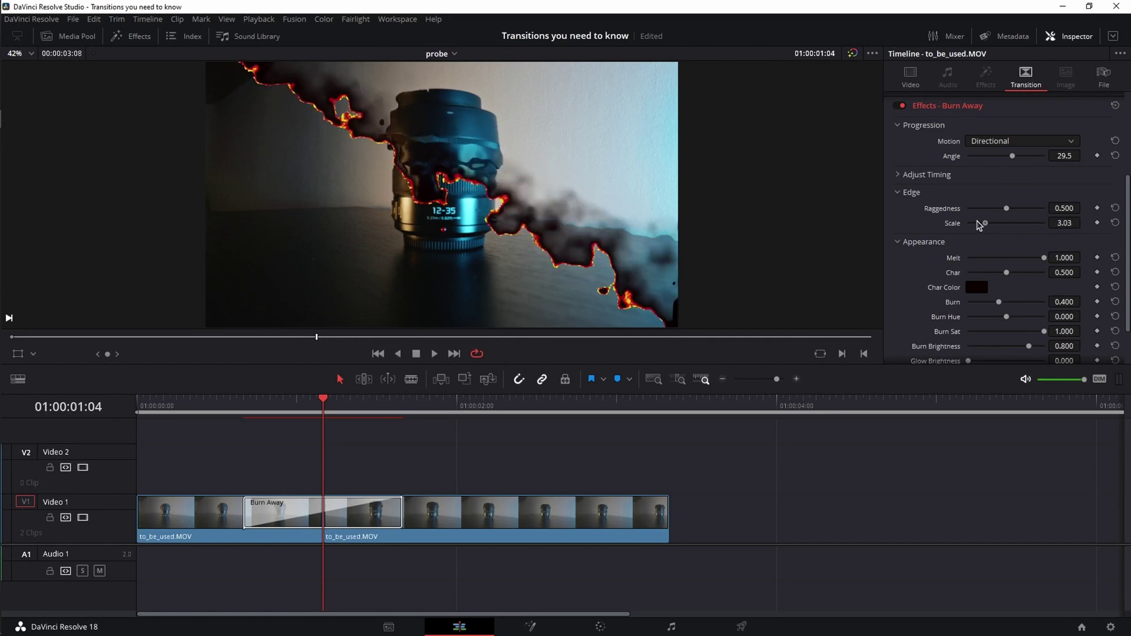
# Step: Lower Burn Away's Char and Melt and set the Char Color to magenta
pyautogui.scroll(-1, 1047, 232)
pyautogui.scroll(-1, 1048, 232)
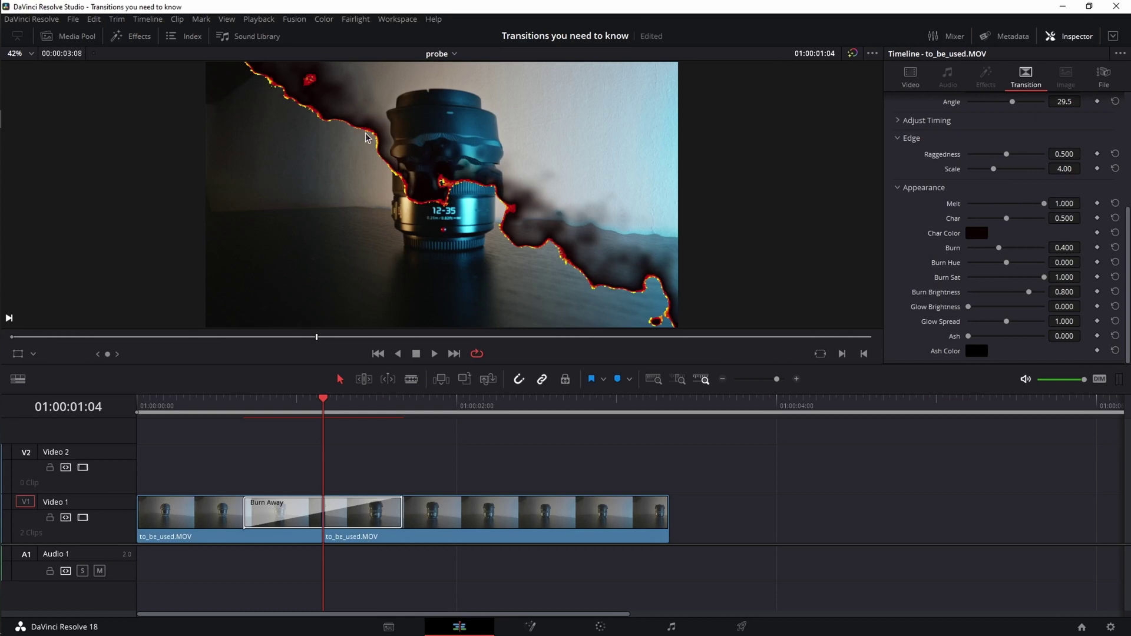
pyautogui.moveTo(1008, 221); pyautogui.dragTo(974, 221)
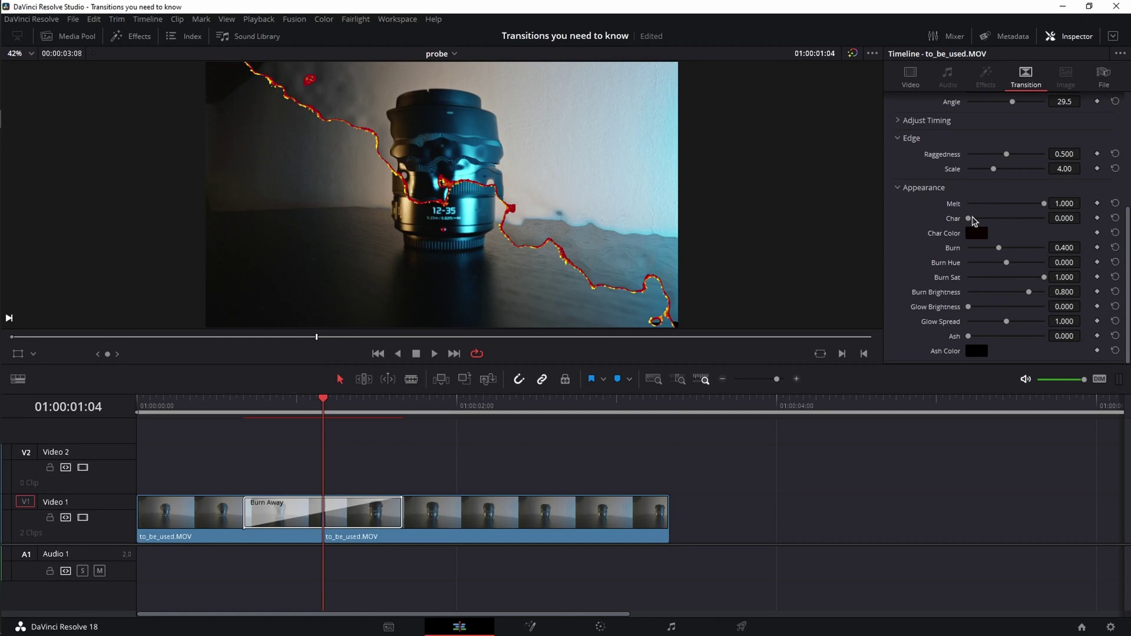
pyautogui.moveTo(1036, 208); pyautogui.dragTo(987, 215)
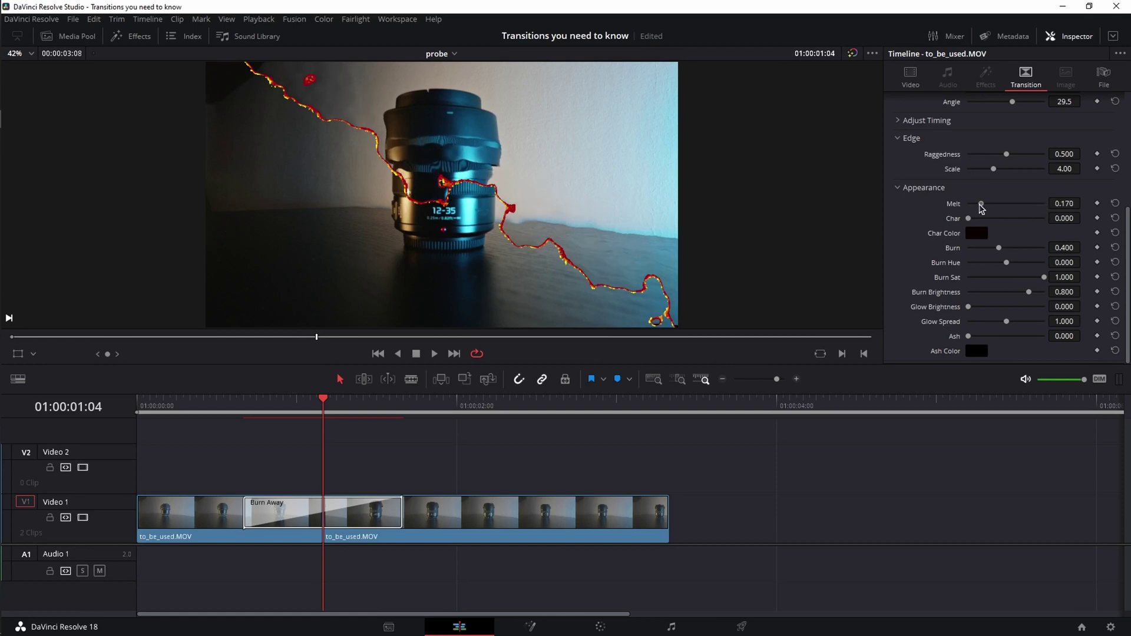
pyautogui.click(977, 233)
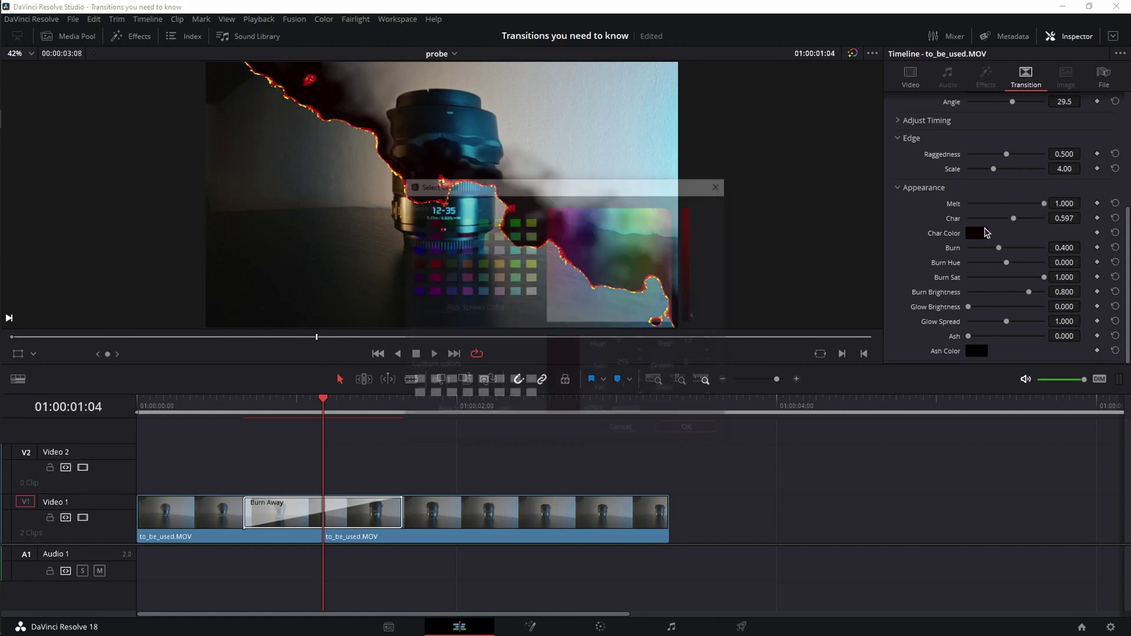
pyautogui.click(569, 206)
pyautogui.moveTo(696, 236); pyautogui.dragTo(695, 203)
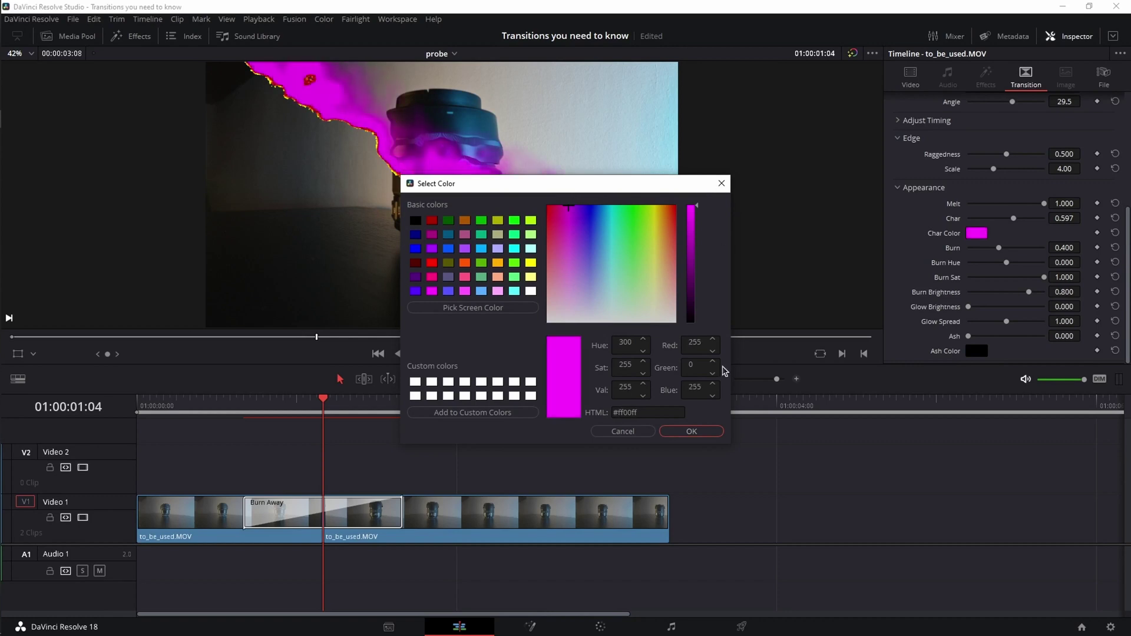
pyautogui.click(704, 432)
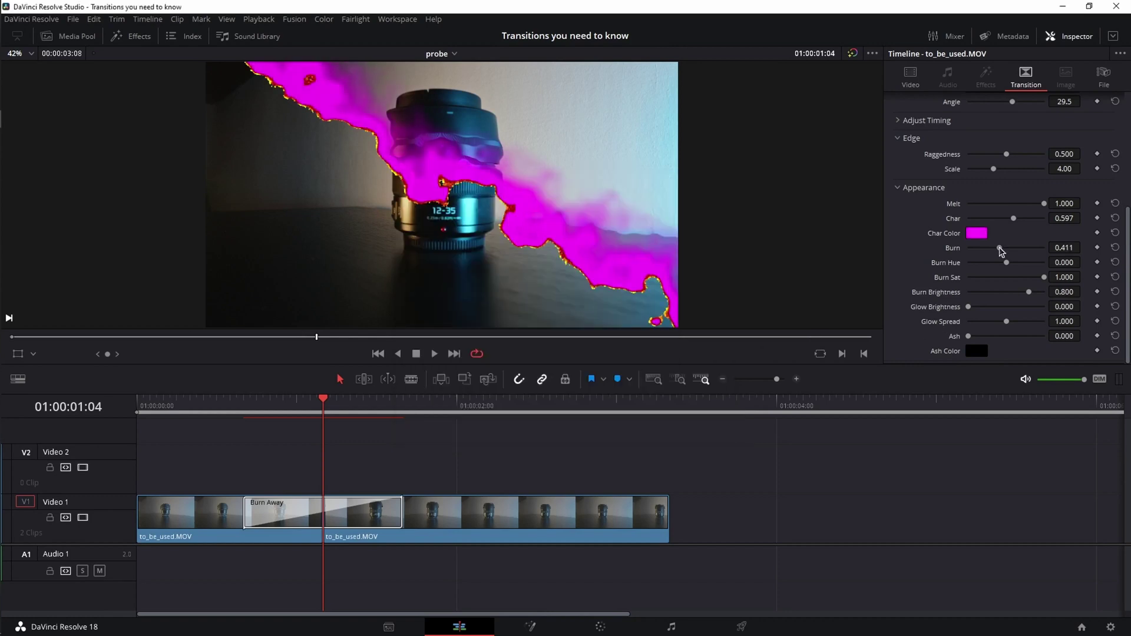
# Step: Raise Burn, Glow Brightness, Glow Spread and Ash to full, with a green Ash Color
pyautogui.moveTo(1000, 248)
pyautogui.mouseDown()
pyautogui.moveTo(970, 254)
pyautogui.moveTo(1035, 251)
pyautogui.moveTo(995, 281)
pyautogui.moveTo(1045, 277)
pyautogui.moveTo(950, 301)
pyautogui.moveTo(1059, 301)
pyautogui.moveTo(1030, 292)
pyautogui.mouseUp()
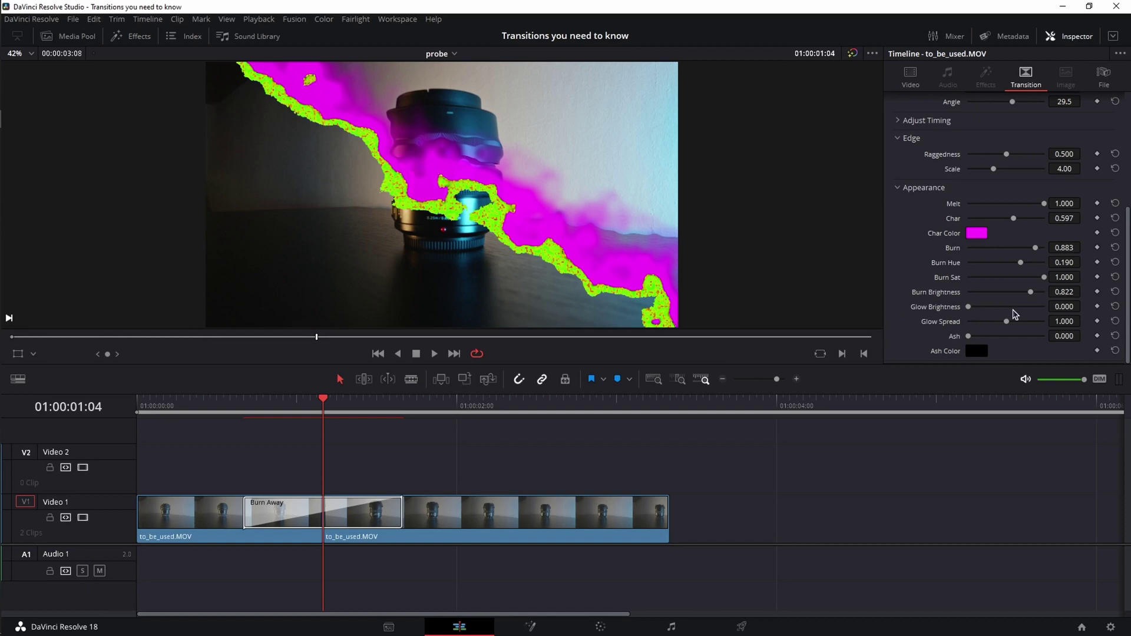
pyautogui.moveTo(969, 307); pyautogui.dragTo(1026, 307)
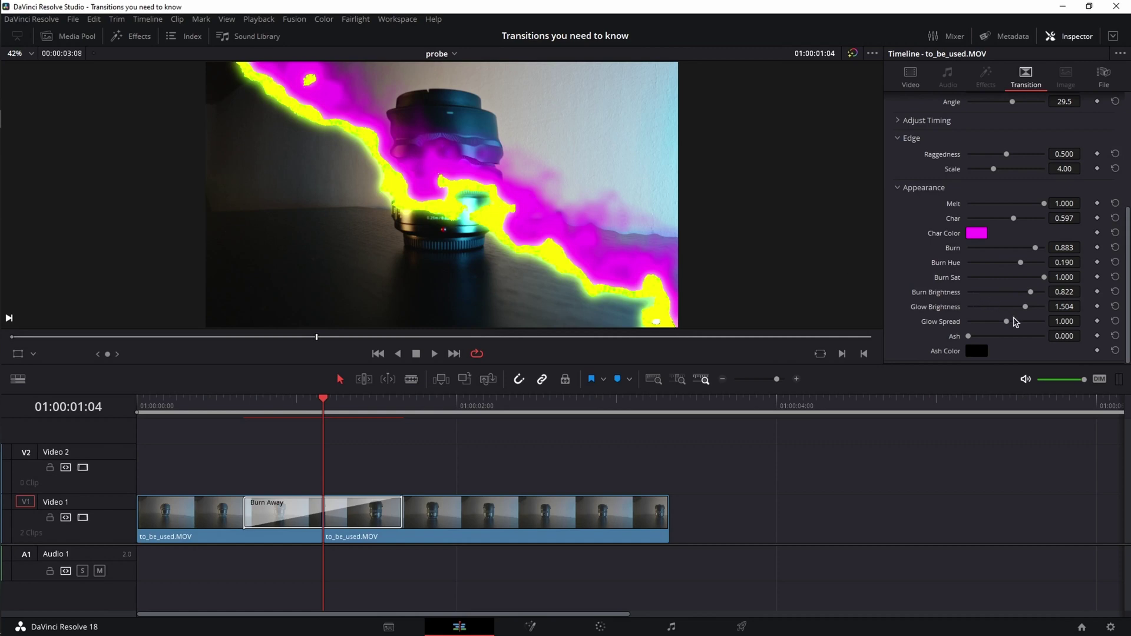
pyautogui.moveTo(1007, 321); pyautogui.dragTo(1031, 321)
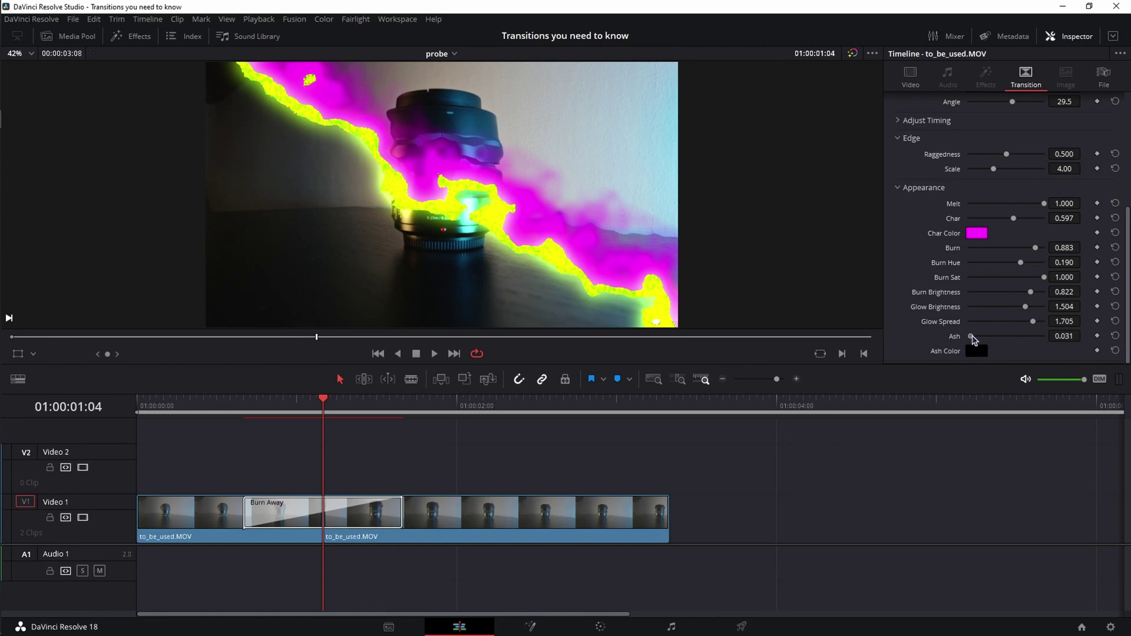
pyautogui.moveTo(973, 340); pyautogui.dragTo(1057, 340)
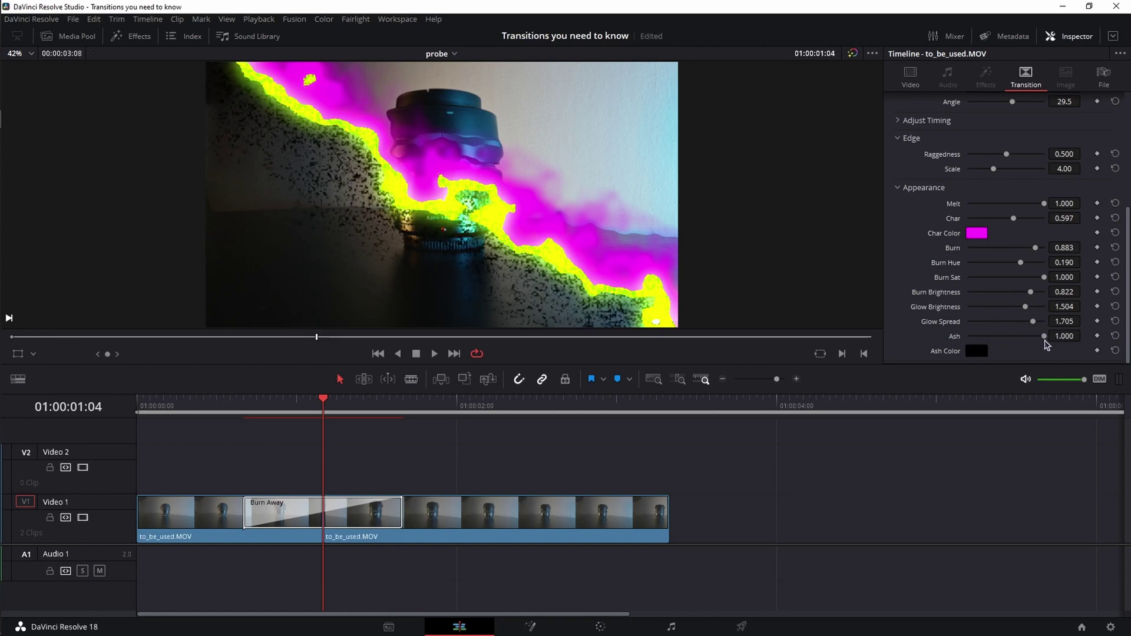
pyautogui.click(977, 351)
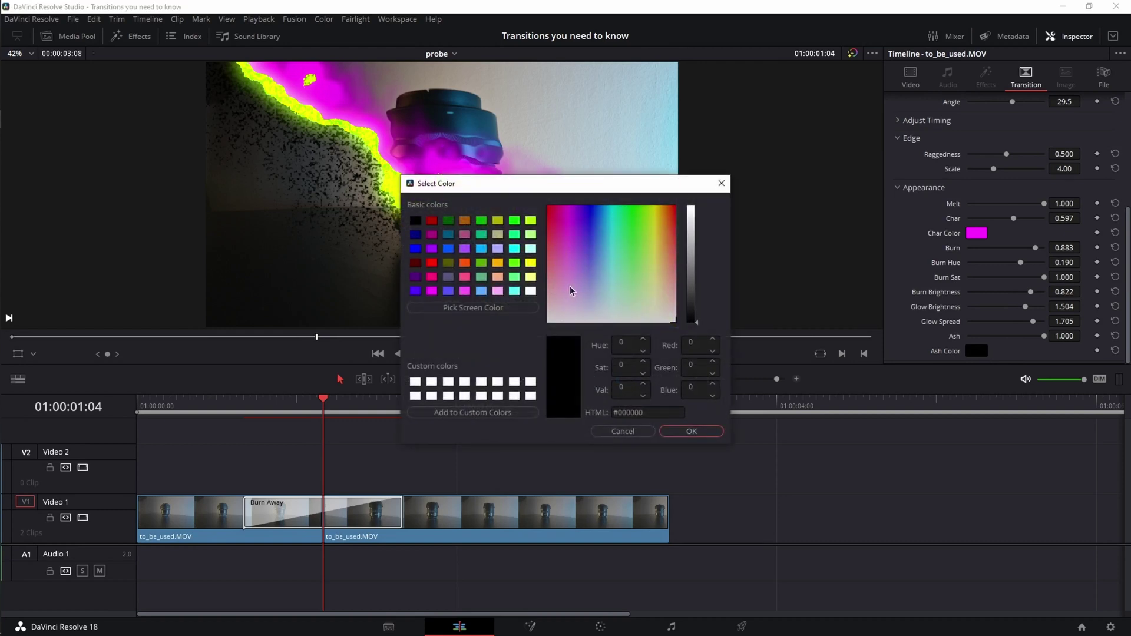
pyautogui.click(635, 208)
pyautogui.click(696, 228)
pyautogui.click(707, 432)
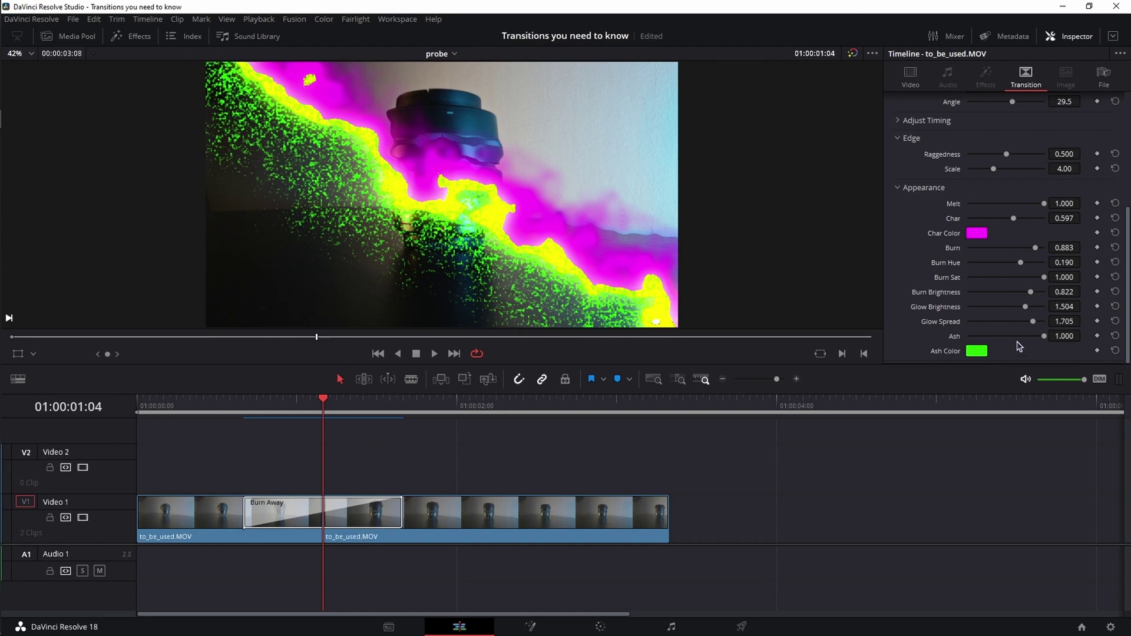
# Step: Reset the Burn through Ash settings and both colour swatches to white
pyautogui.click(977, 350)
pyautogui.click(701, 432)
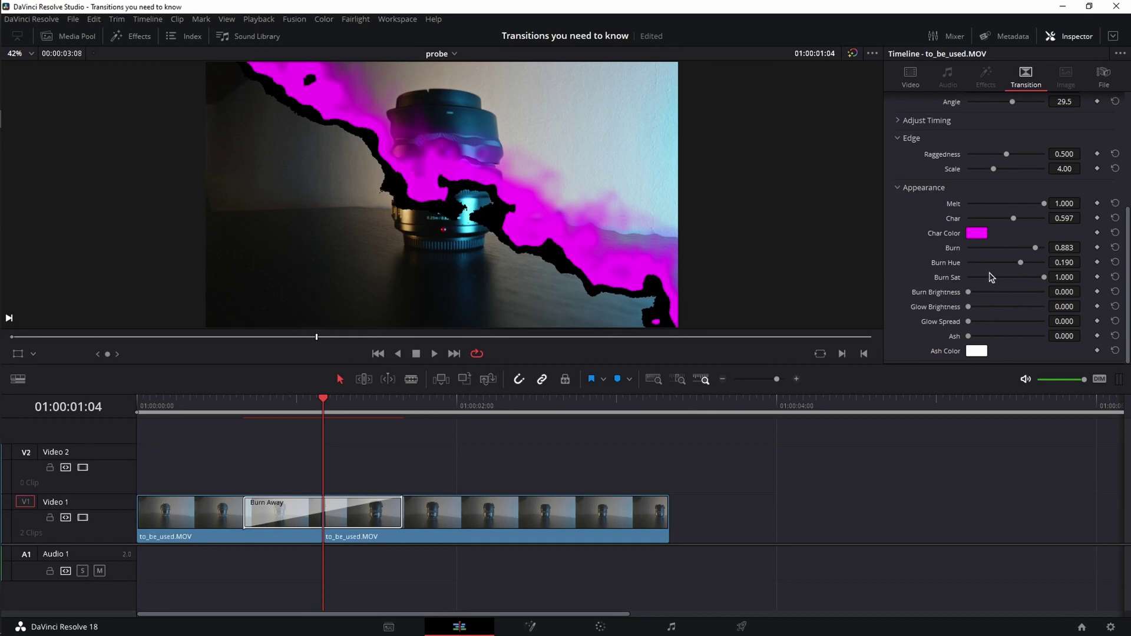
pyautogui.click(977, 233)
pyautogui.click(525, 293)
pyautogui.click(685, 430)
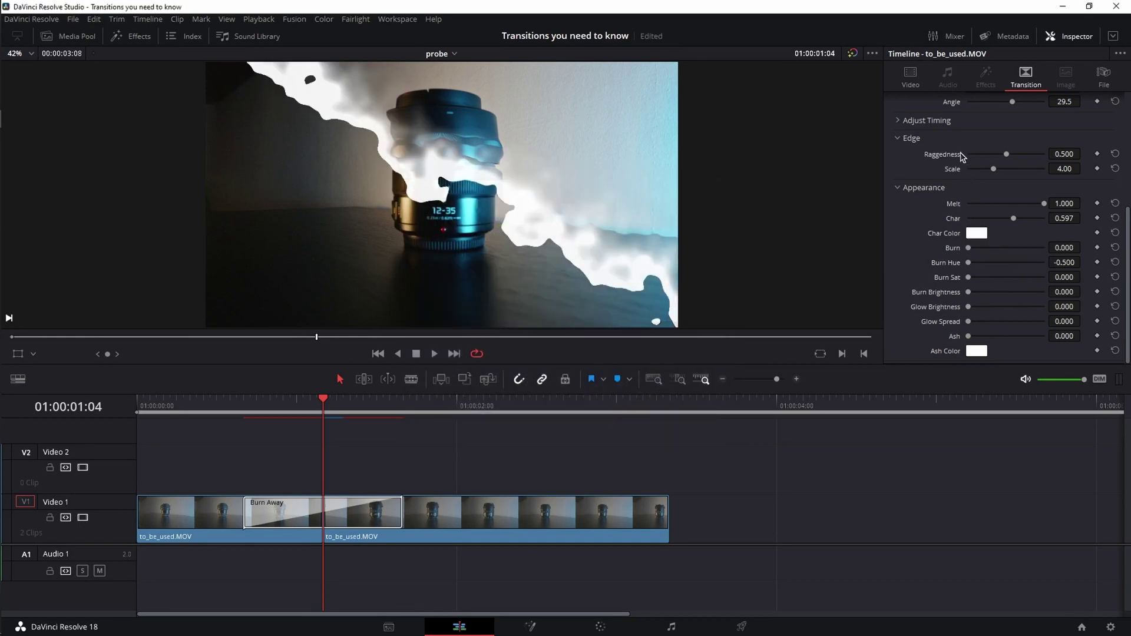
# Step: Set Char to 0, Raggedness 0.697 and Melt 0.434, then preview from the start
pyautogui.moveTo(1013, 219); pyautogui.dragTo(942, 227)
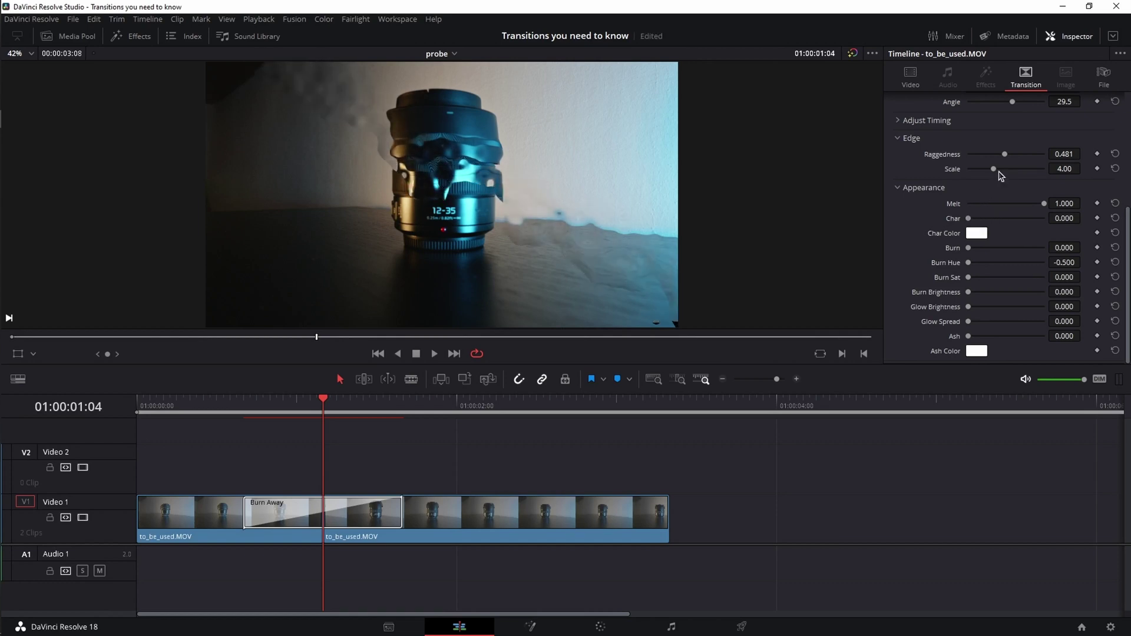
pyautogui.moveTo(995, 169)
pyautogui.mouseDown()
pyautogui.moveTo(975, 169)
pyautogui.moveTo(1037, 156)
pyautogui.mouseUp()
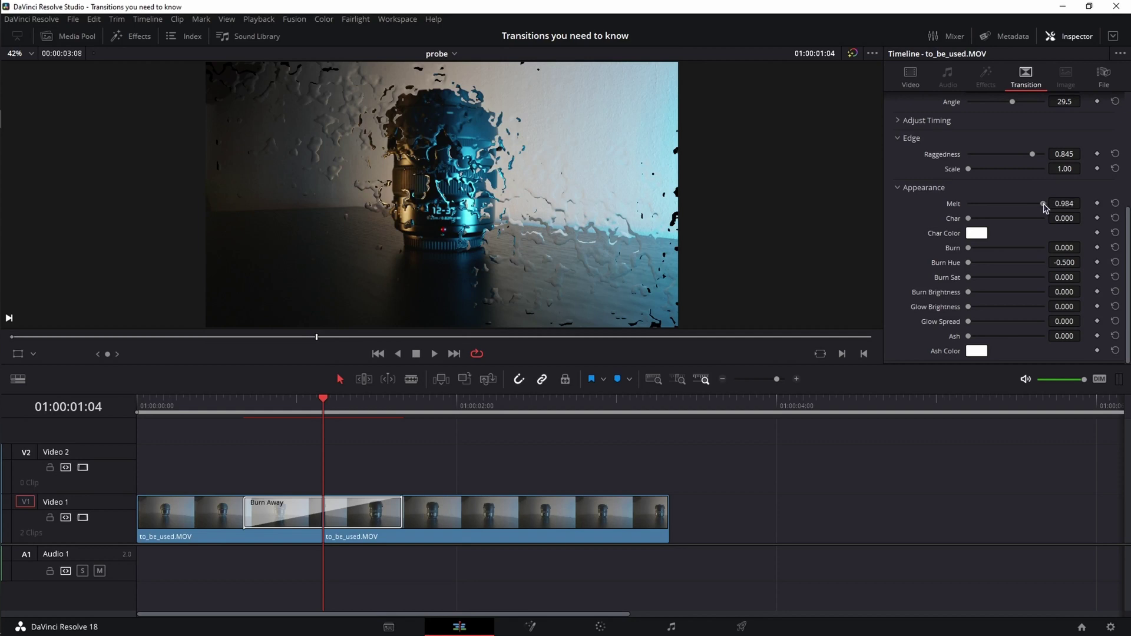
pyautogui.moveTo(1045, 207)
pyautogui.mouseDown()
pyautogui.moveTo(1009, 205)
pyautogui.moveTo(991, 172)
pyautogui.moveTo(1003, 171)
pyautogui.mouseUp()
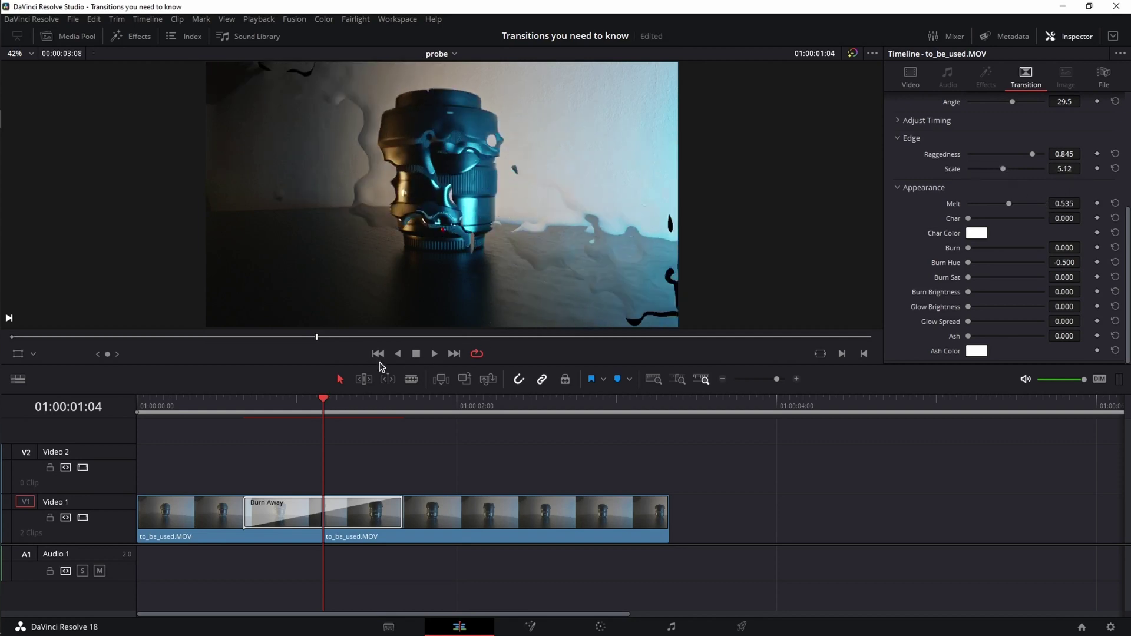
pyautogui.click(378, 353)
pyautogui.click(434, 354)
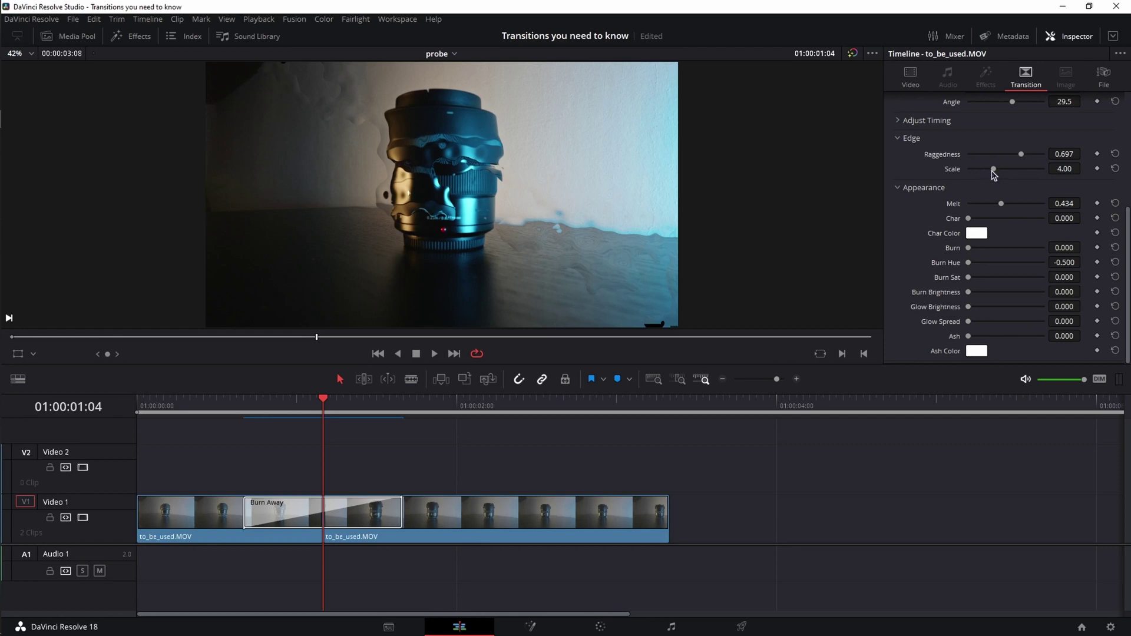
# Step: Reset the edge Scale and Melt to their defaults and replay the transition
pyautogui.doubleClick(967, 171)
pyautogui.doubleClick(1002, 205)
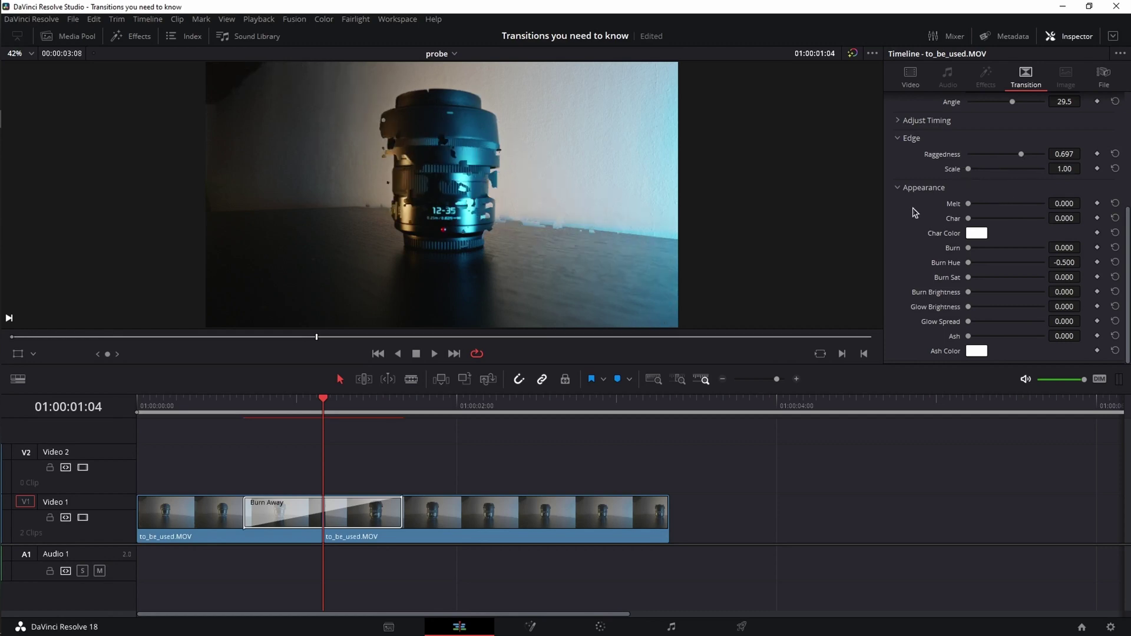
pyautogui.scroll(2, 483, 198)
pyautogui.scroll(2, 479, 236)
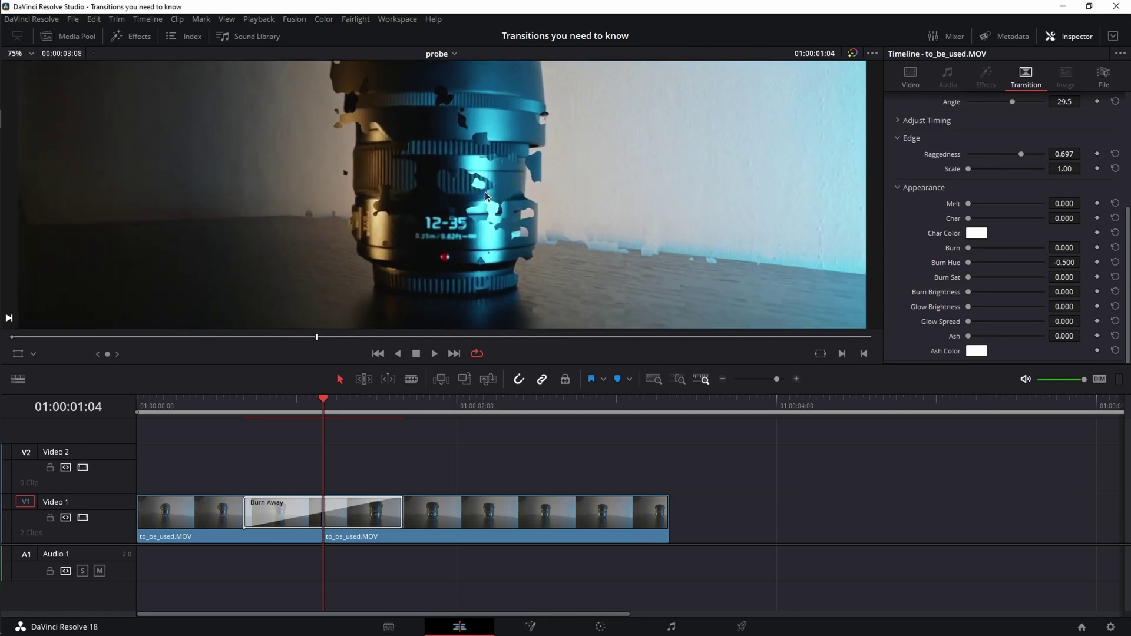
pyautogui.scroll(1, 474, 273)
pyautogui.scroll(-5, 505, 225)
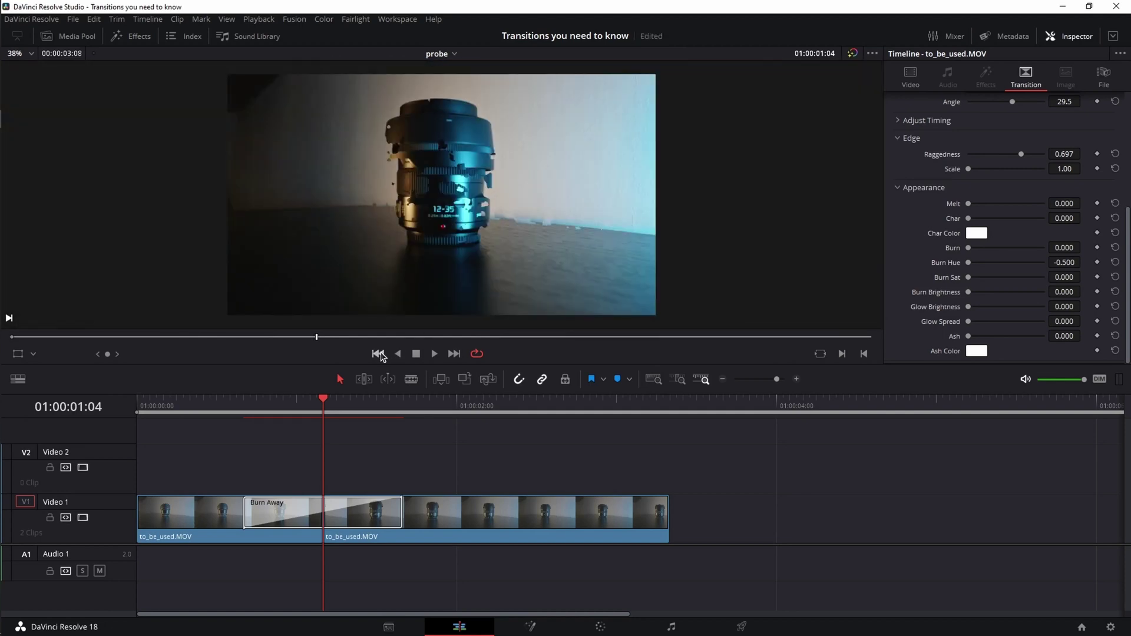
pyautogui.click(377, 354)
pyautogui.click(435, 354)
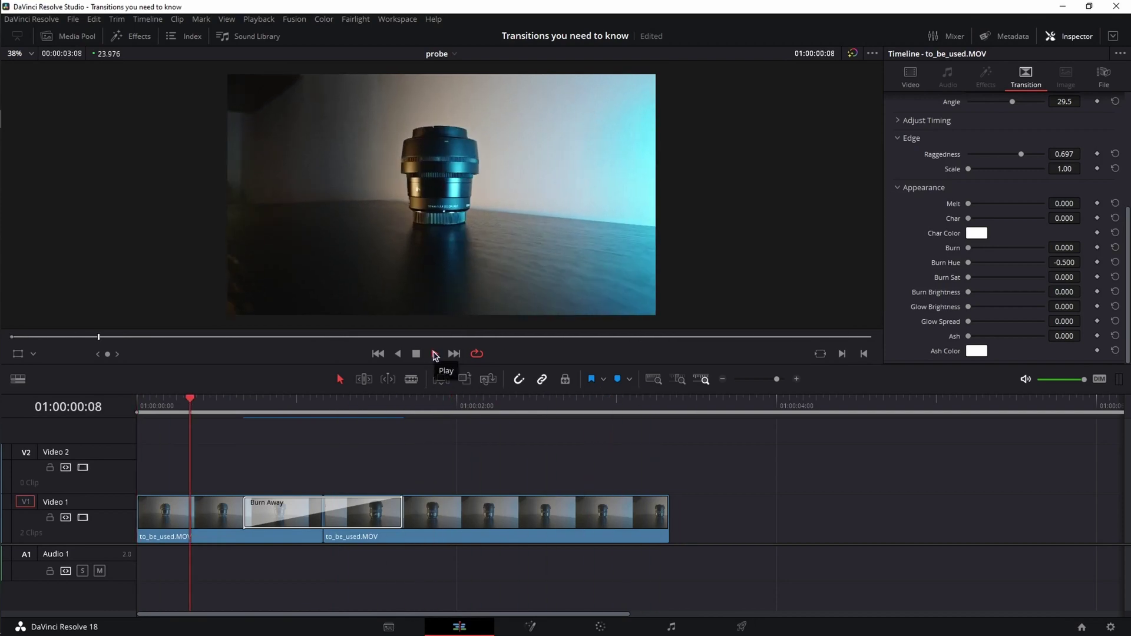
pyautogui.click(416, 353)
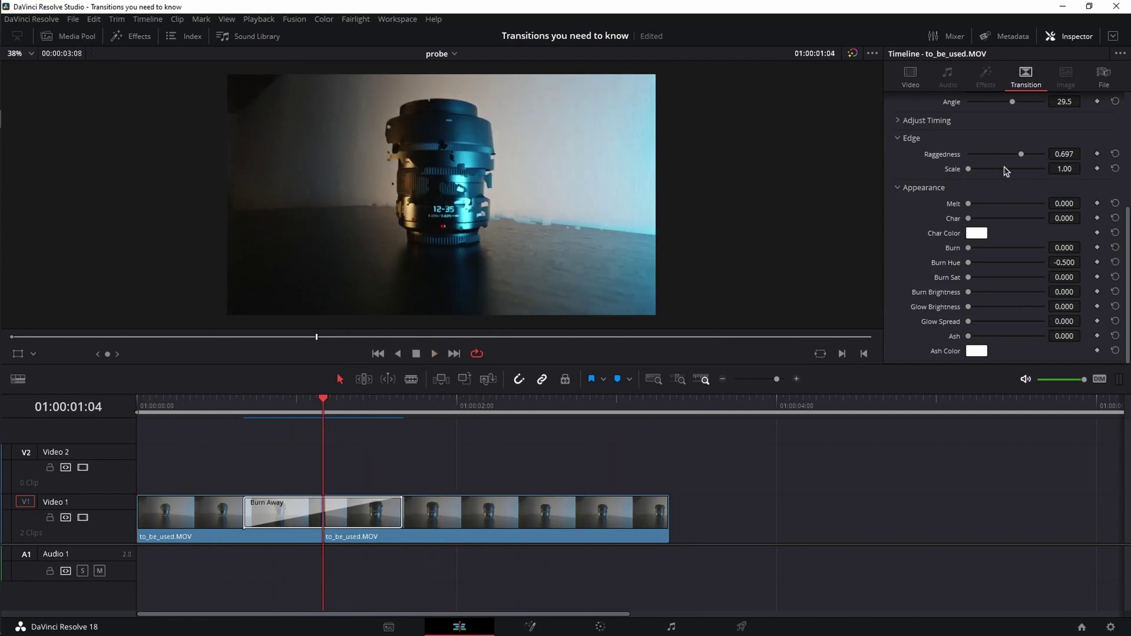
# Step: Enlarge the edge Scale to 2.05 with Raggedness at 1.000
pyautogui.moveTo(973, 170); pyautogui.dragTo(1044, 155)
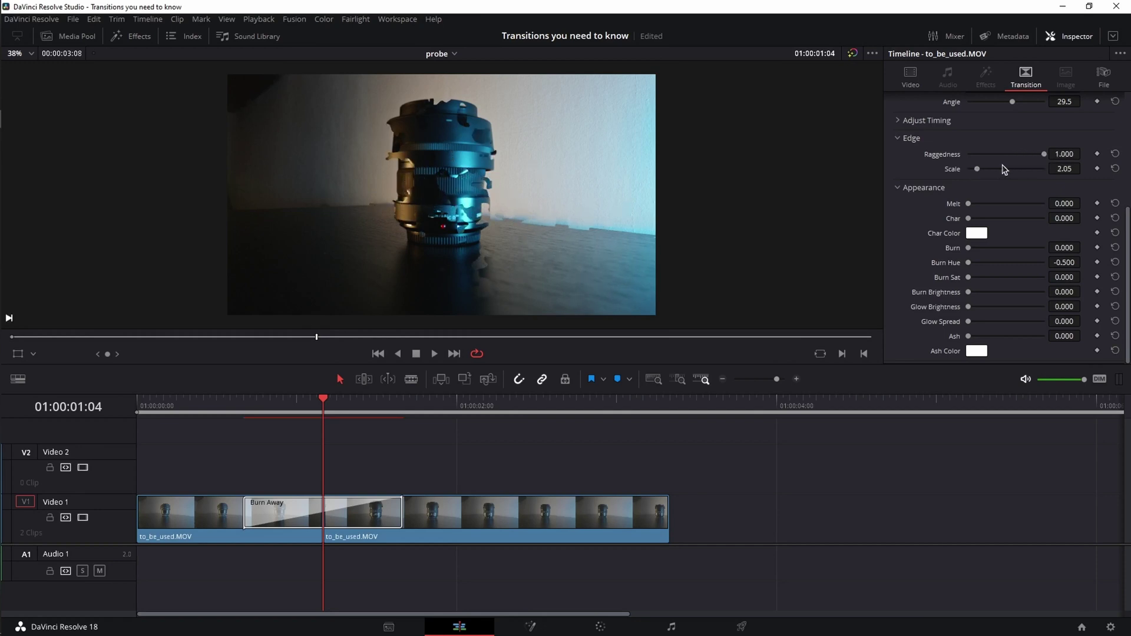
pyautogui.scroll(4, 1008, 170)
pyautogui.scroll(1, 1009, 260)
# Step: Make the burn spread from 5 hotspots and show their overlay in the viewer
pyautogui.click(1003, 264)
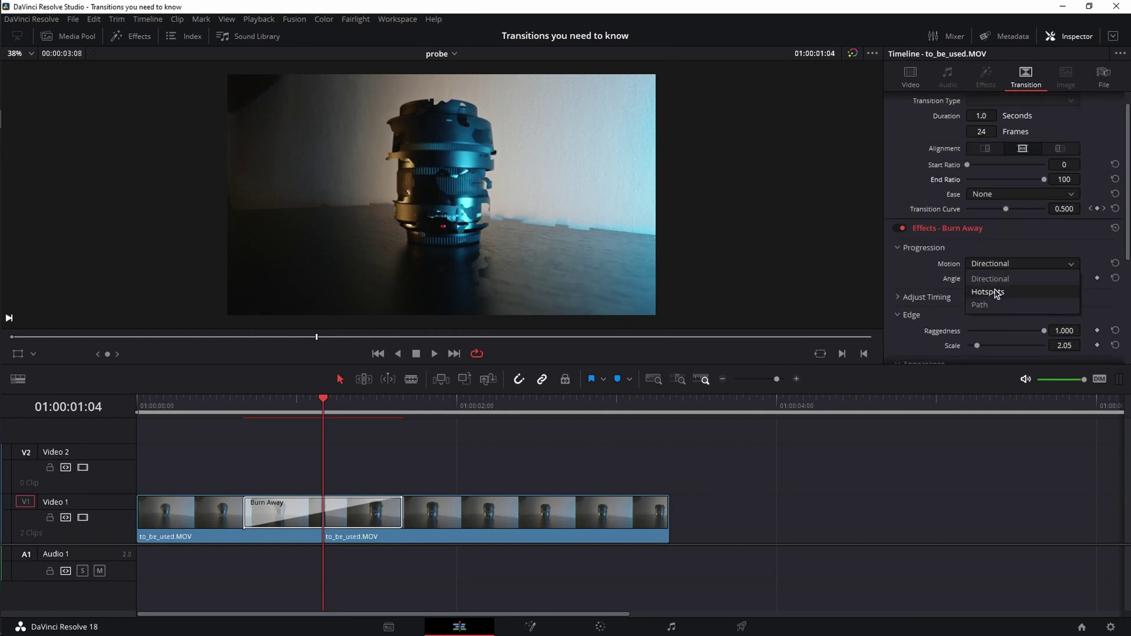
pyautogui.click(999, 292)
pyautogui.click(33, 355)
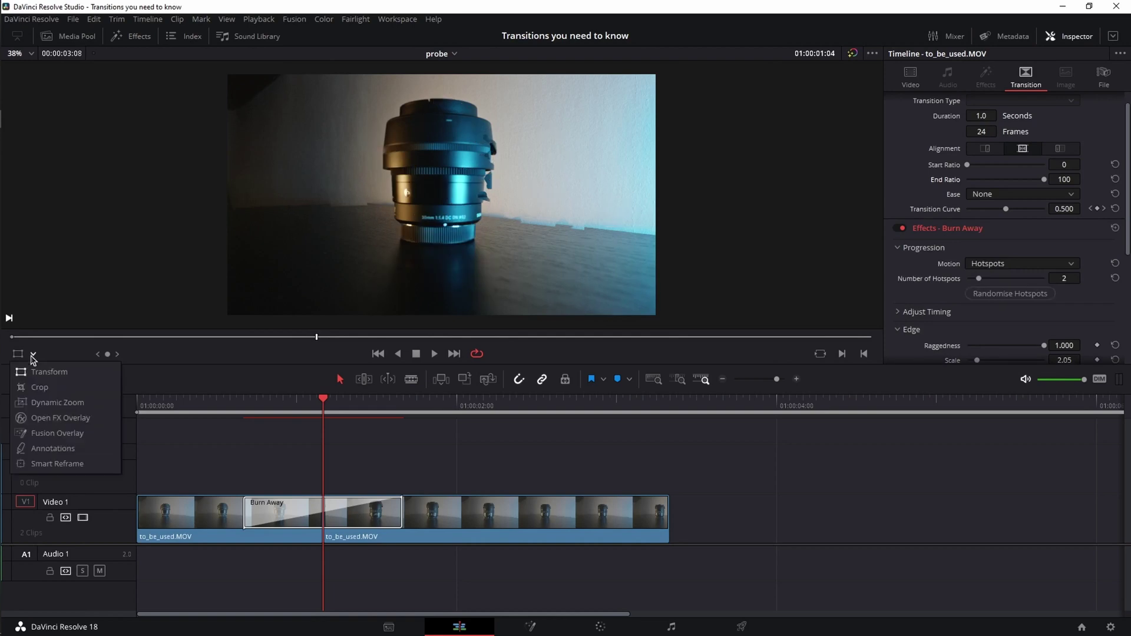
pyautogui.click(66, 420)
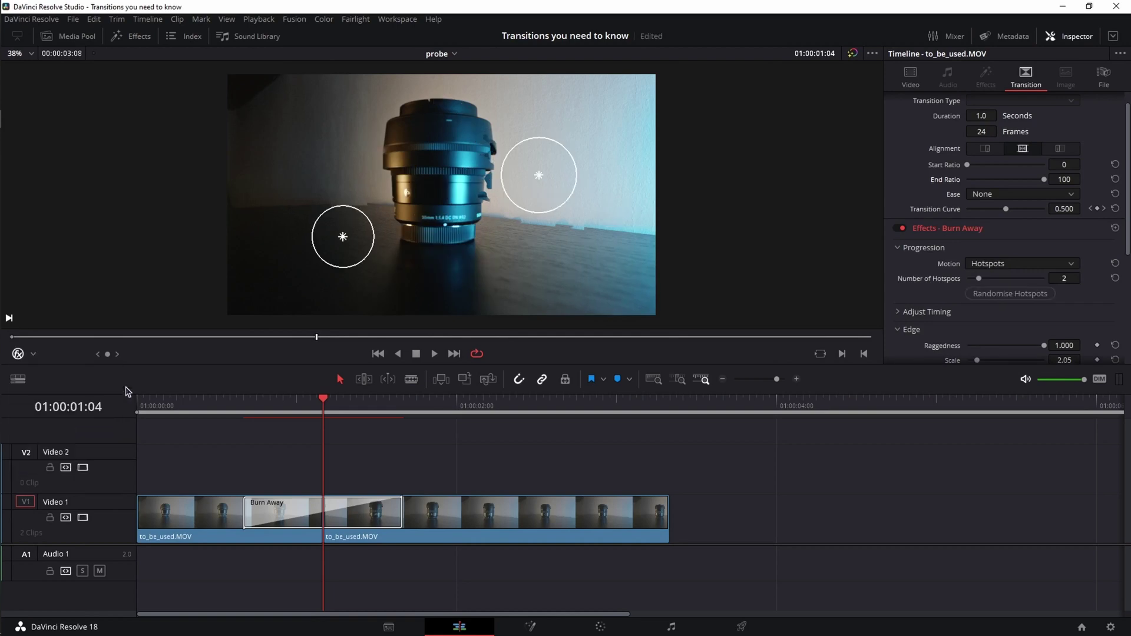
pyautogui.moveTo(982, 281); pyautogui.dragTo(1015, 281)
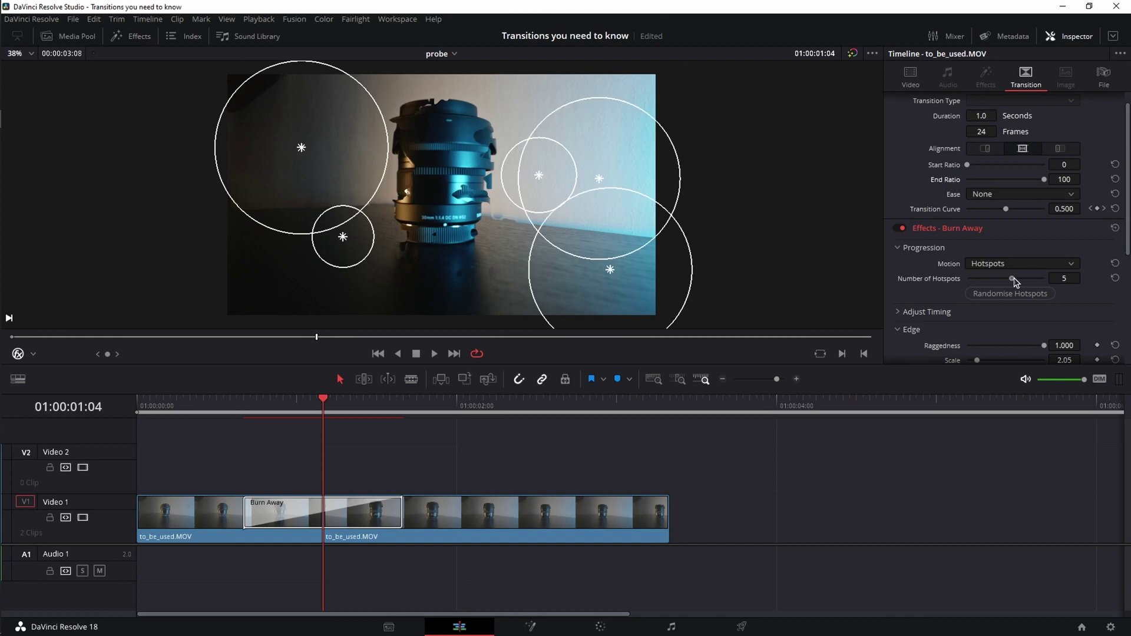
# Step: Reposition and resize the five hotspots around the lens, then hide the overlay
pyautogui.moveTo(353, 246); pyautogui.dragTo(410, 251)
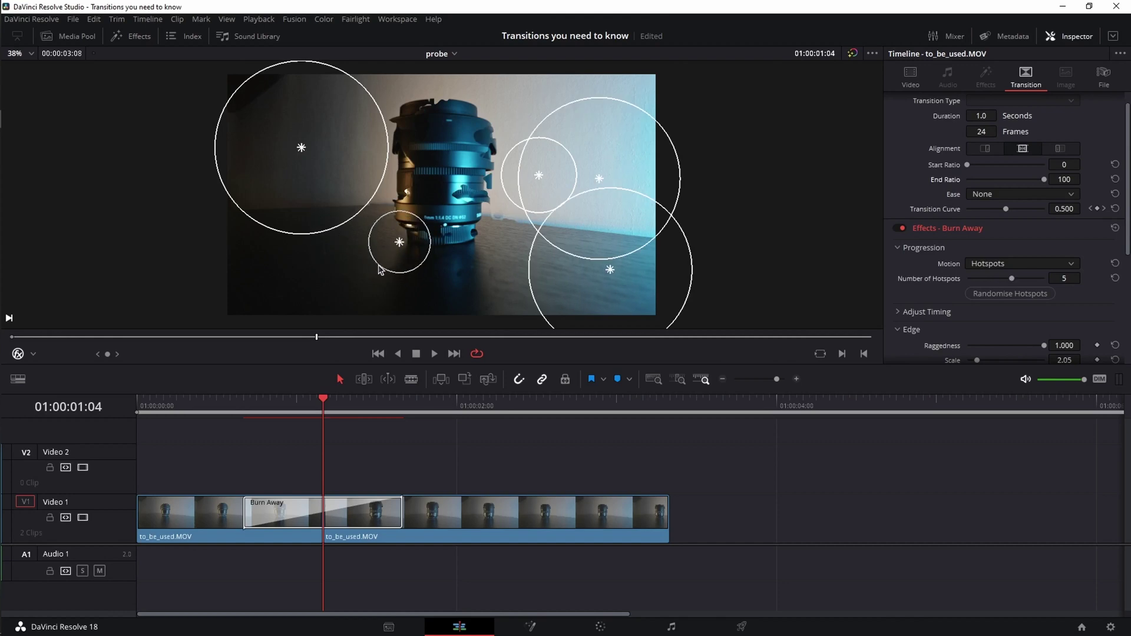
pyautogui.moveTo(380, 270); pyautogui.dragTo(357, 287)
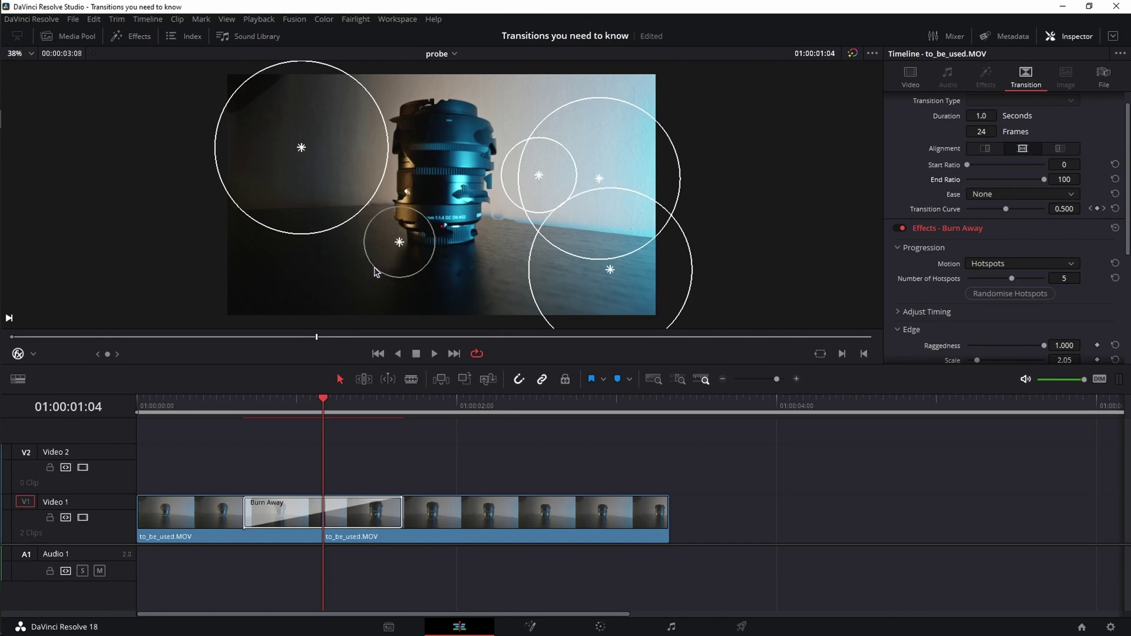
pyautogui.moveTo(299, 150); pyautogui.dragTo(317, 138)
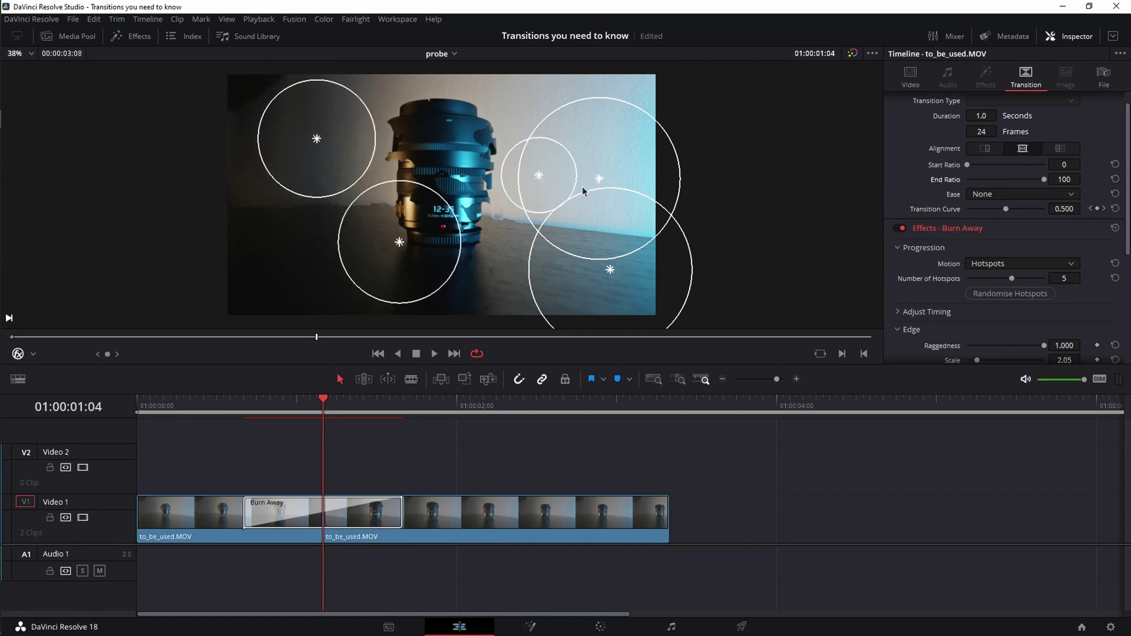
pyautogui.moveTo(576, 189); pyautogui.dragTo(441, 139)
pyautogui.moveTo(518, 180)
pyautogui.mouseDown()
pyautogui.moveTo(594, 185)
pyautogui.moveTo(542, 150)
pyautogui.moveTo(528, 120)
pyautogui.mouseUp()
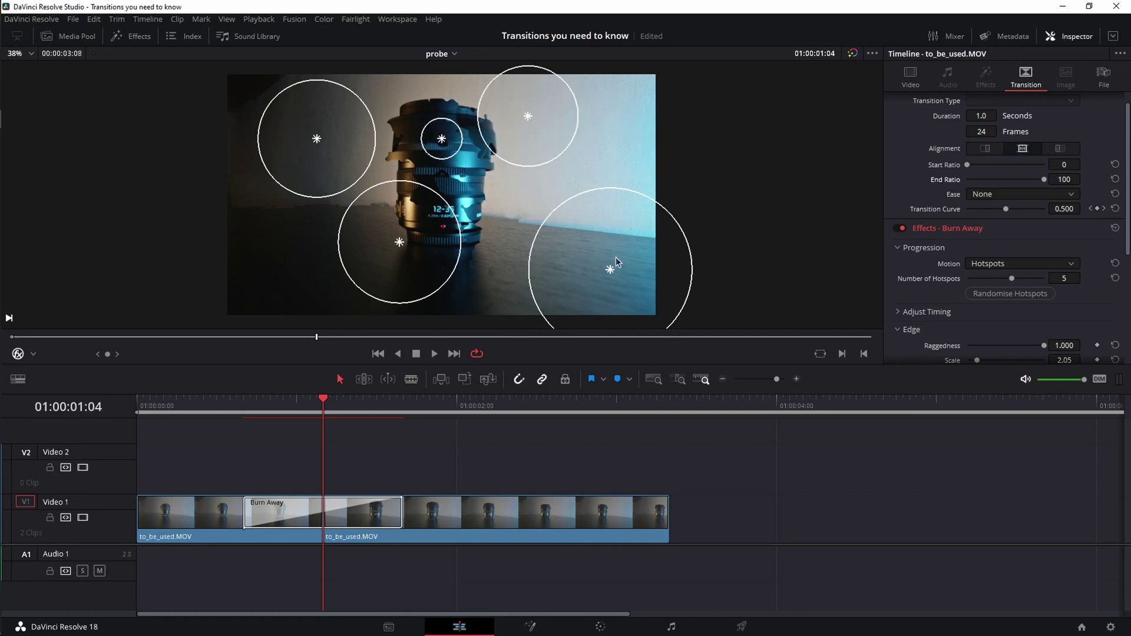
pyautogui.moveTo(610, 270); pyautogui.dragTo(583, 263)
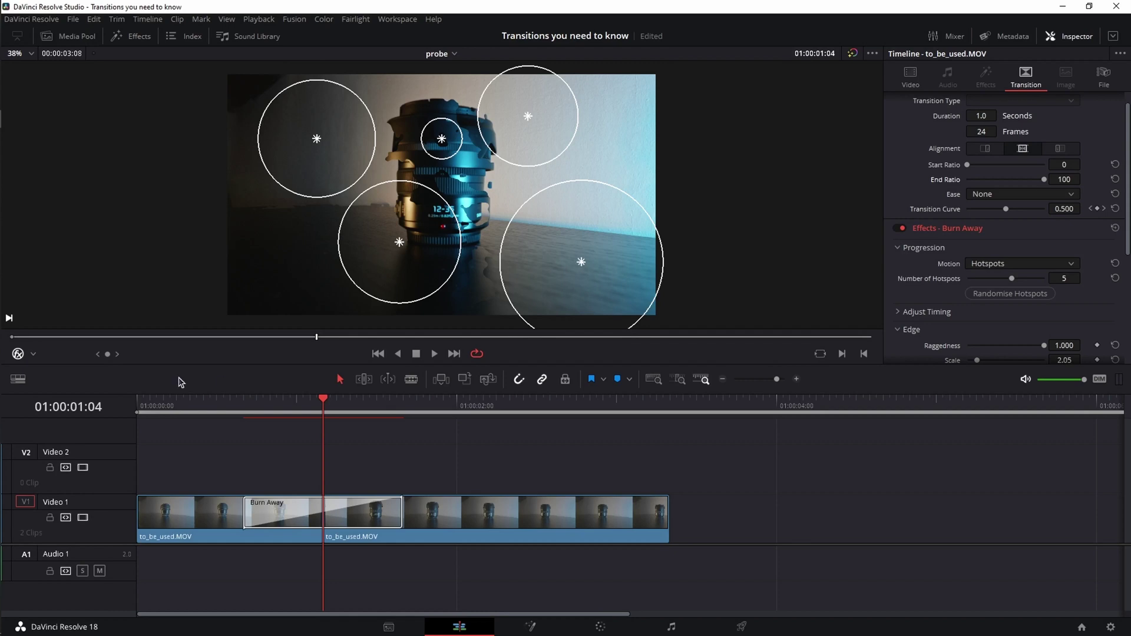
pyautogui.click(18, 355)
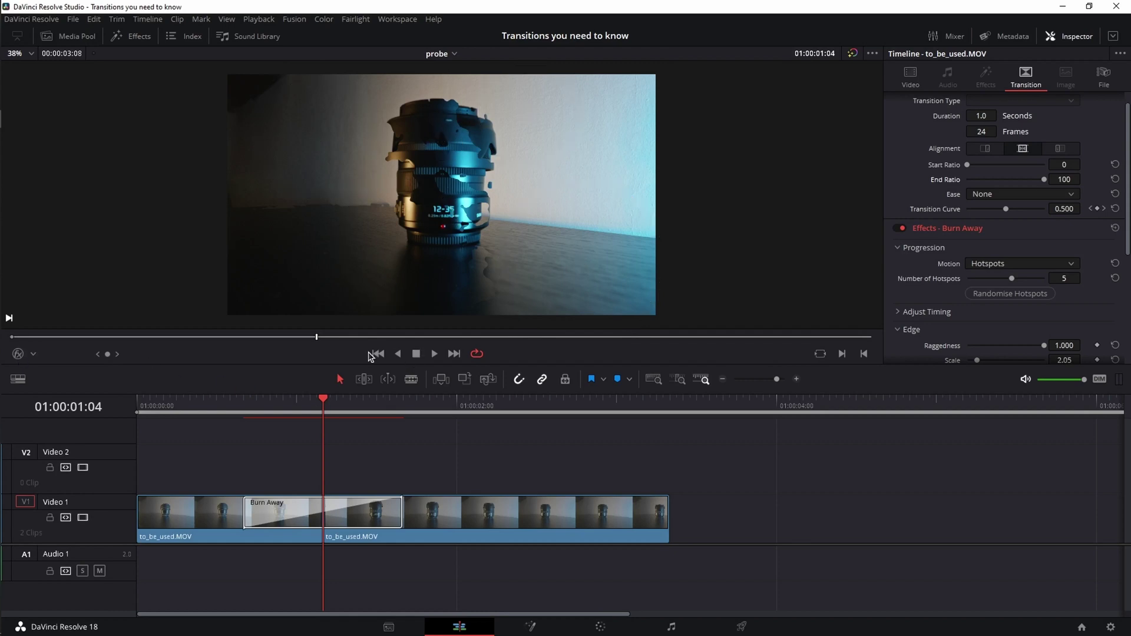
pyautogui.click(376, 354)
# Step: Replay the timeline to review the Burn Away transition
pyautogui.click(434, 353)
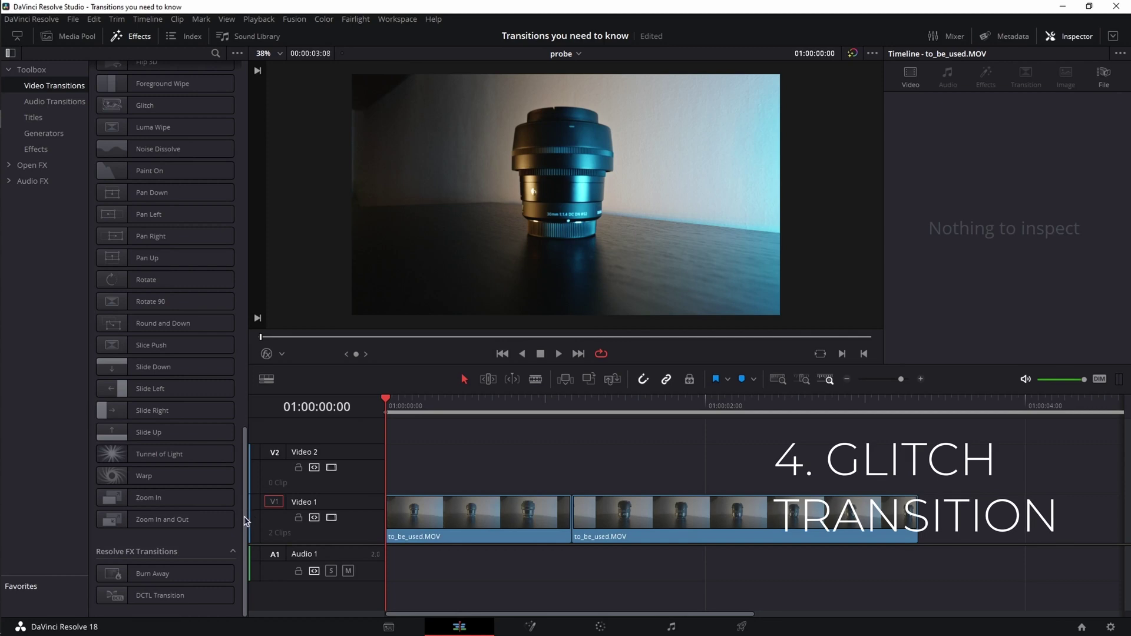
# Step: Drop the Glitch transition onto the V1 cut and preview its playback
pyautogui.moveTo(247, 521); pyautogui.dragTo(254, 426)
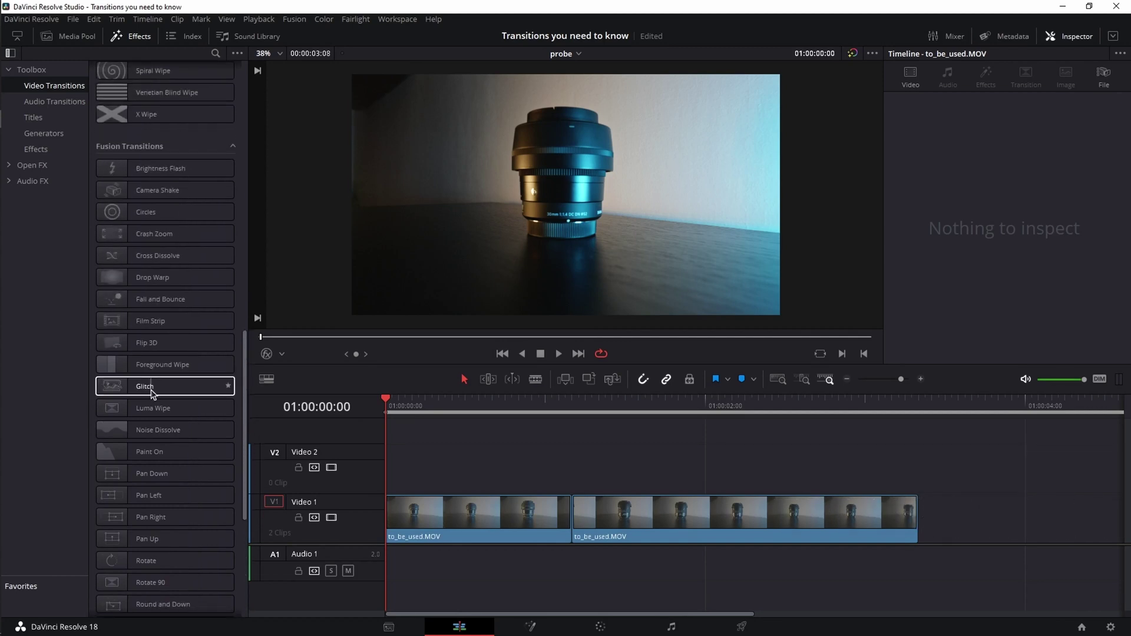
pyautogui.moveTo(152, 386); pyautogui.dragTo(564, 524)
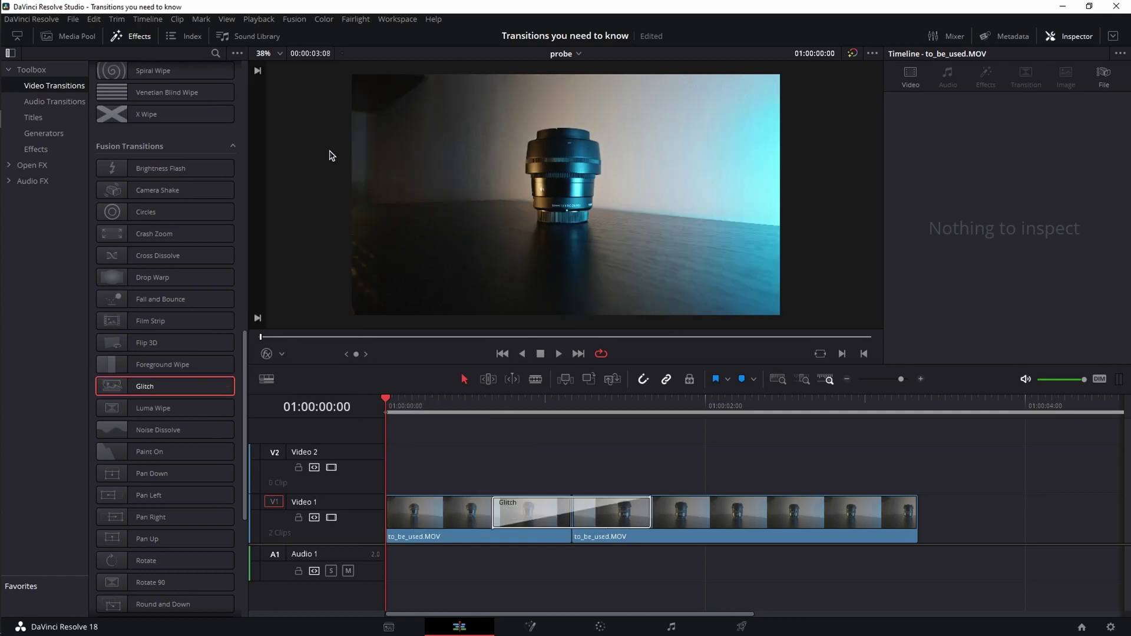
pyautogui.click(142, 37)
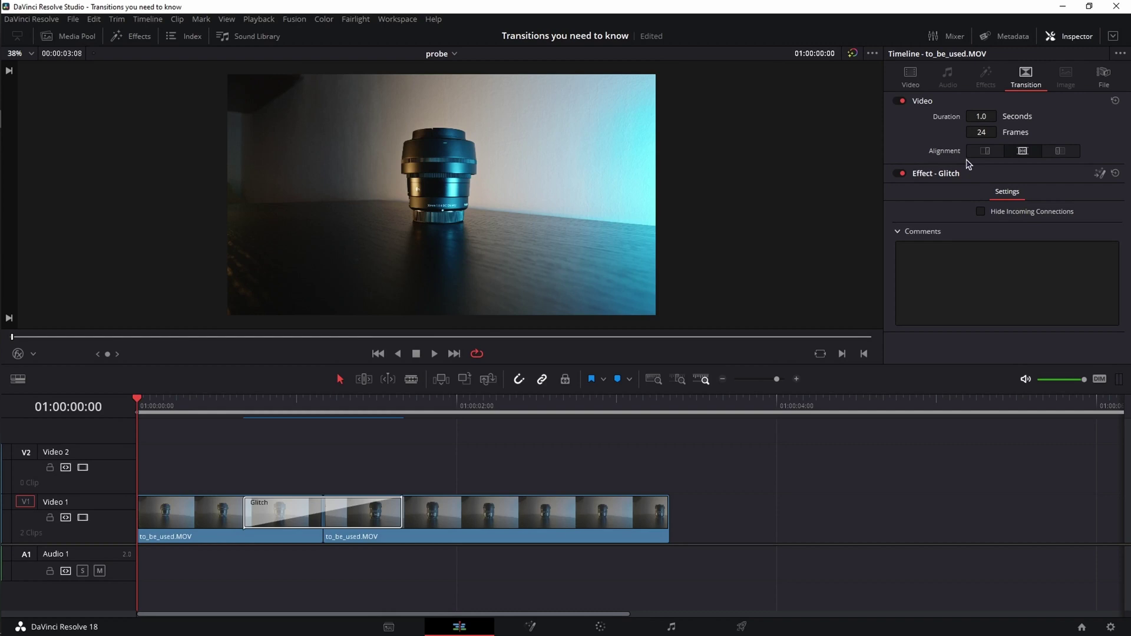
pyautogui.click(435, 354)
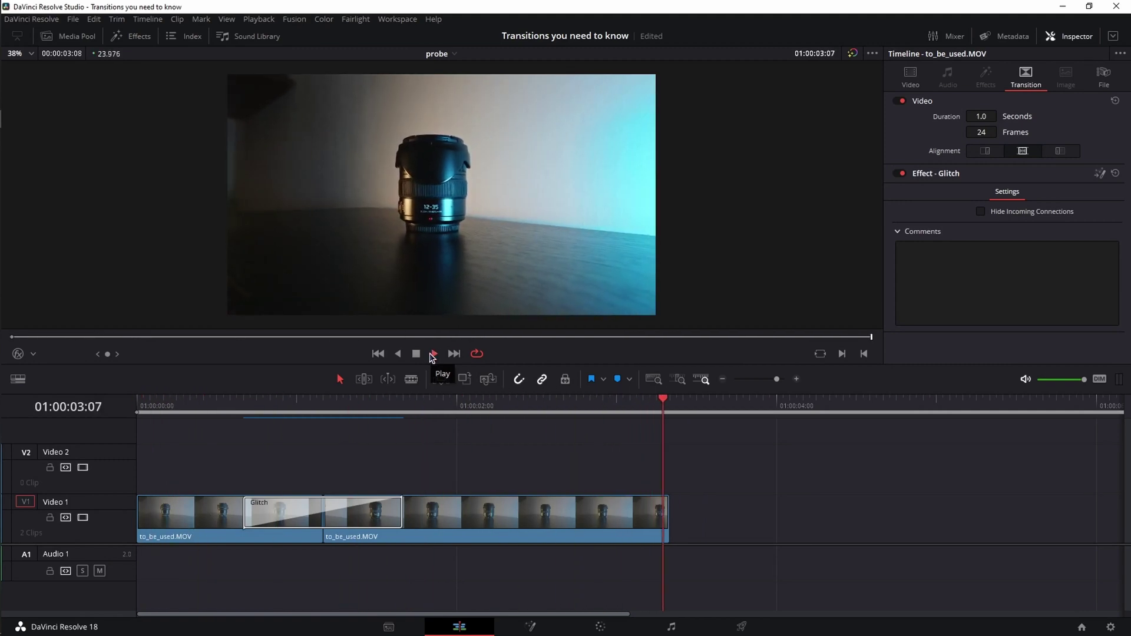
pyautogui.click(432, 355)
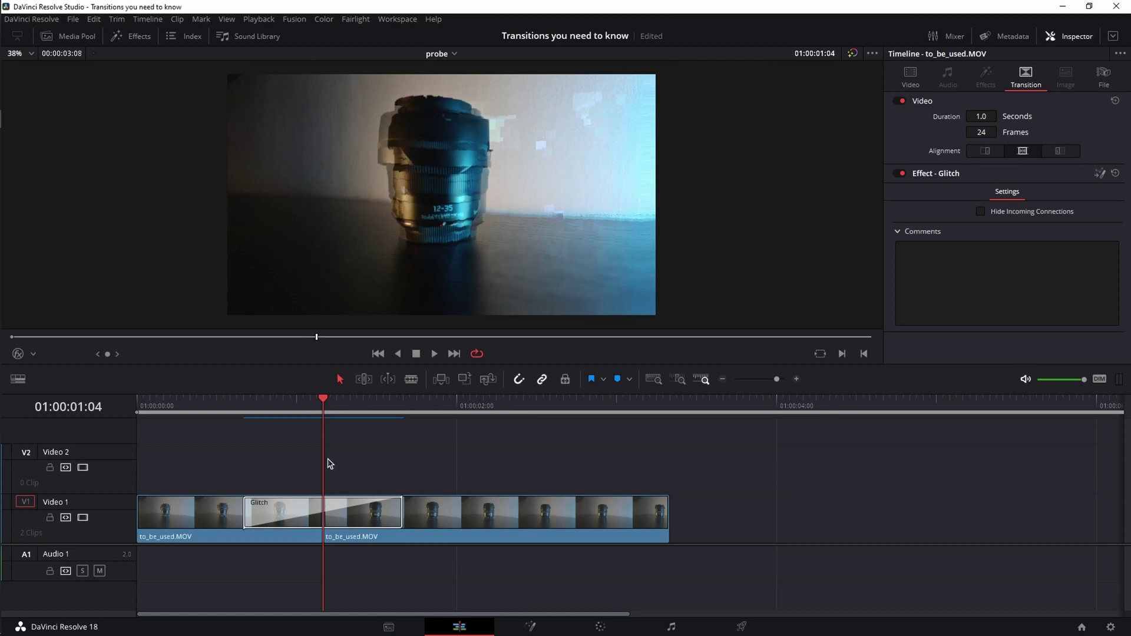
pyautogui.click(127, 37)
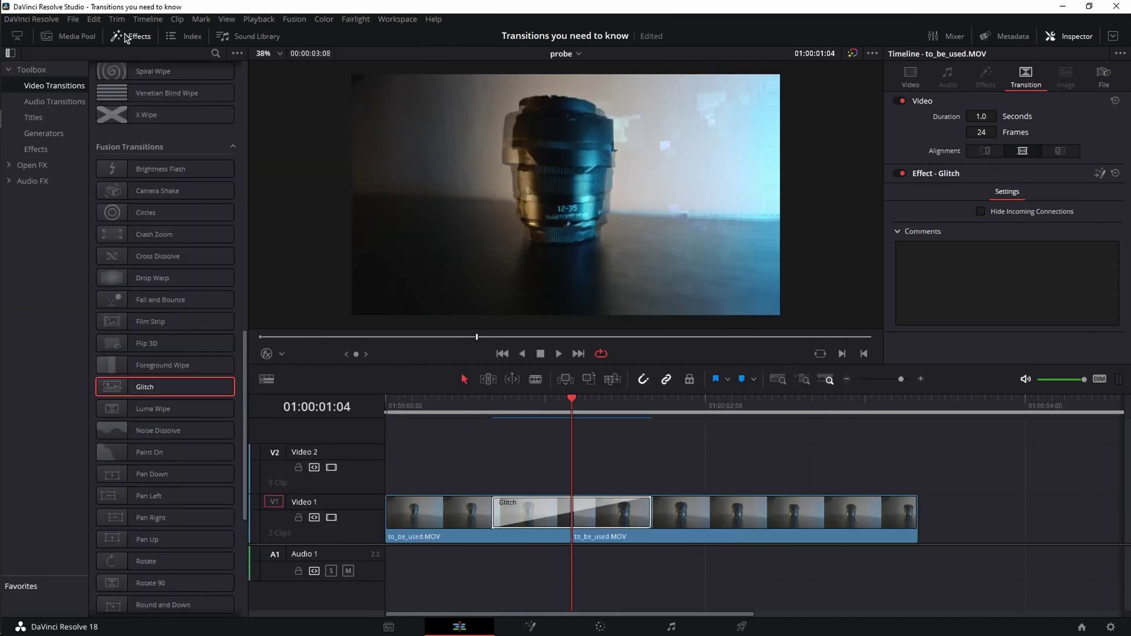
# Step: Search 'adjus', add an Adjustment Clip to Video 2 and trim it over the transition
pyautogui.click(47, 71)
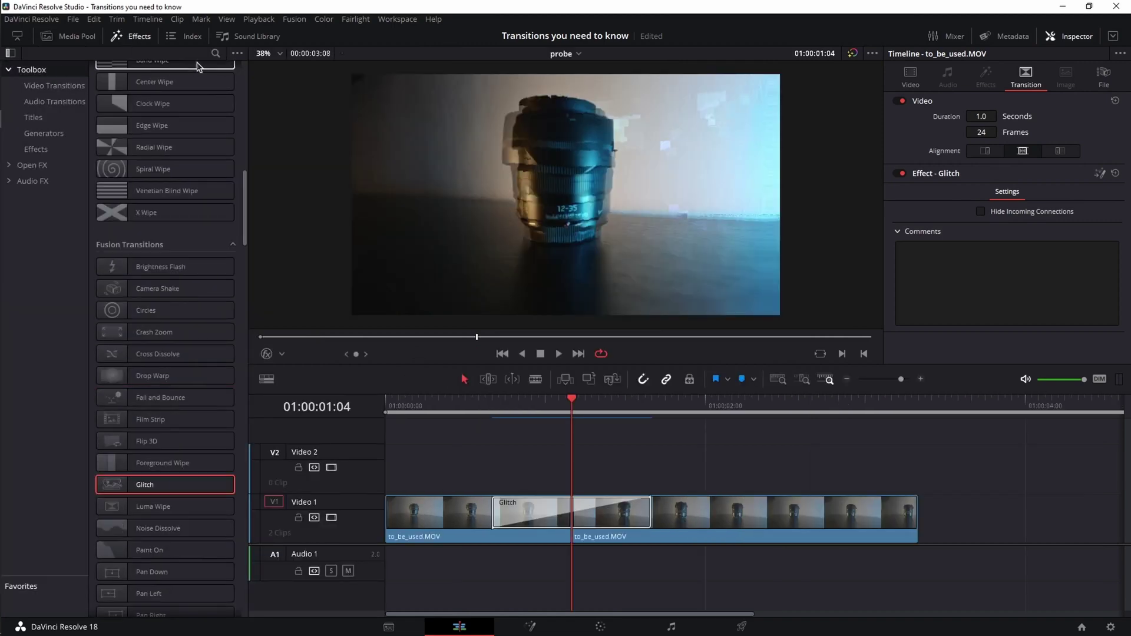
pyautogui.click(216, 54)
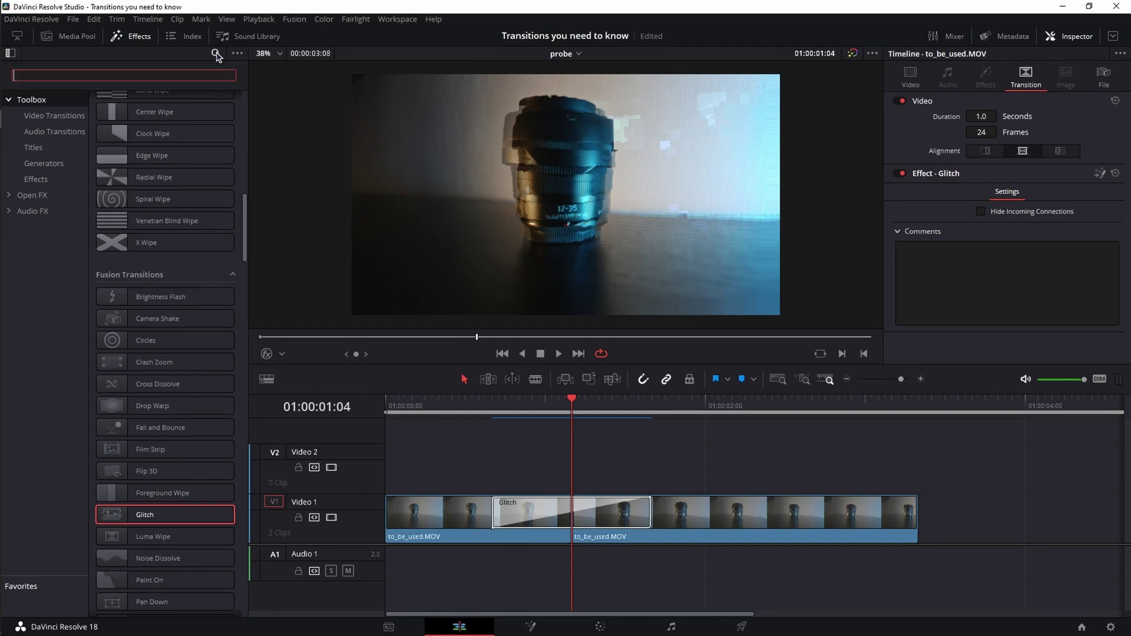
pyautogui.write('adjus')
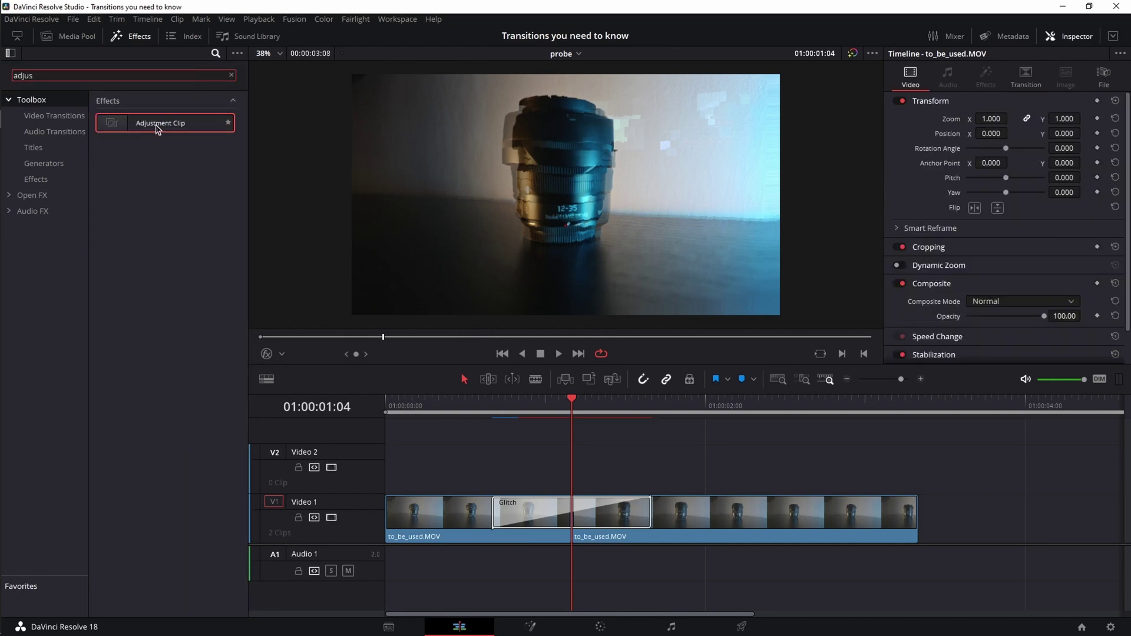
pyautogui.moveTo(158, 128); pyautogui.dragTo(543, 469)
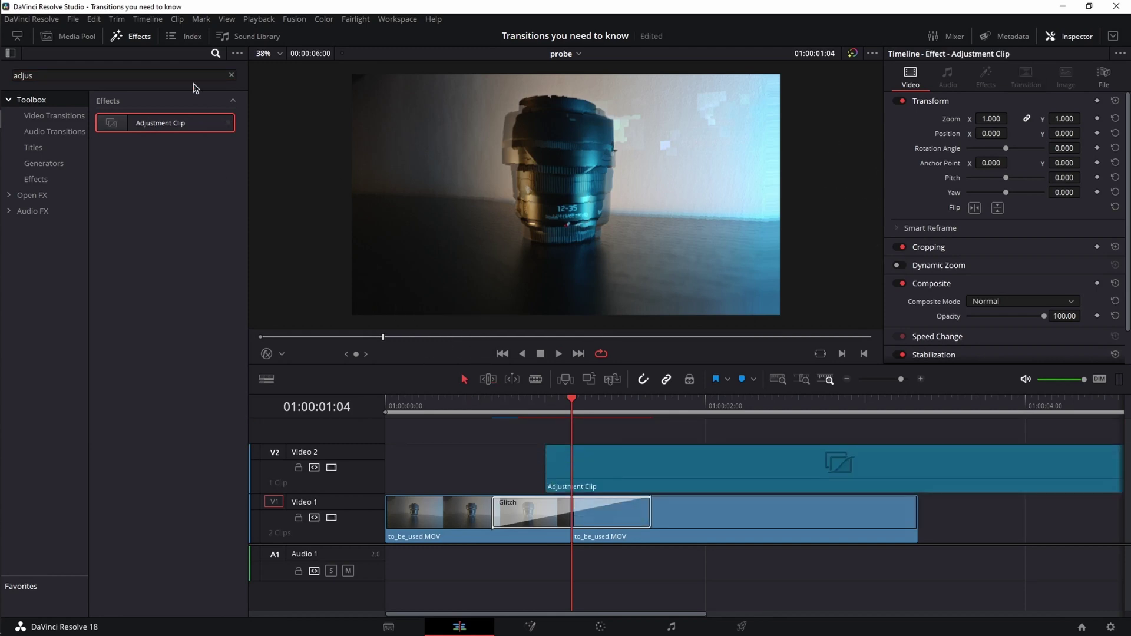
pyautogui.click(132, 38)
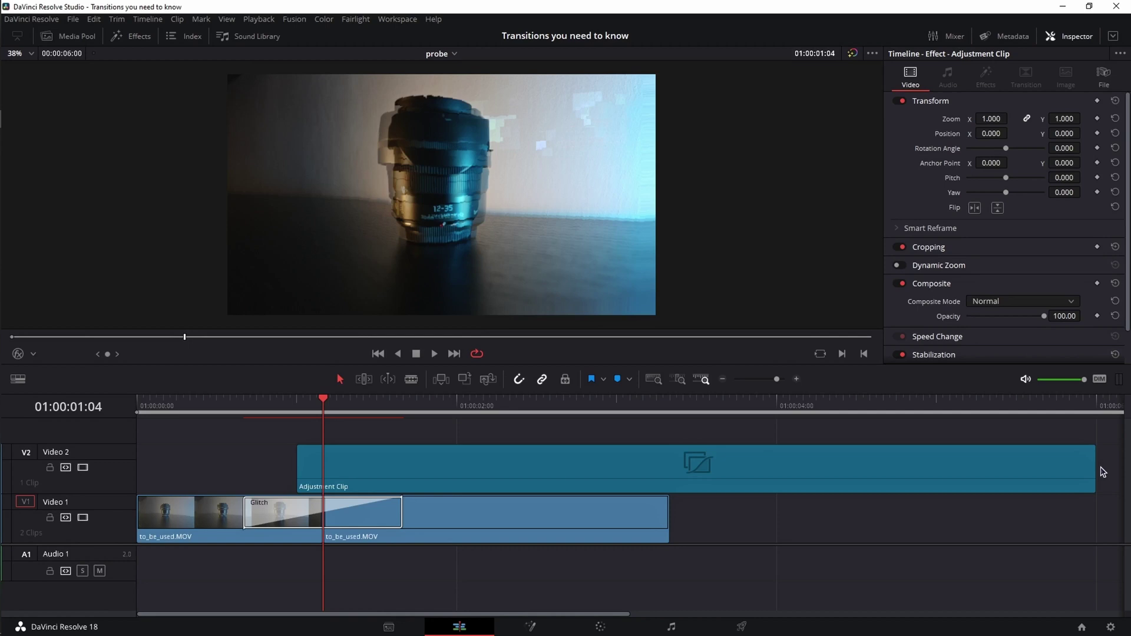
pyautogui.moveTo(1098, 472); pyautogui.dragTo(350, 469)
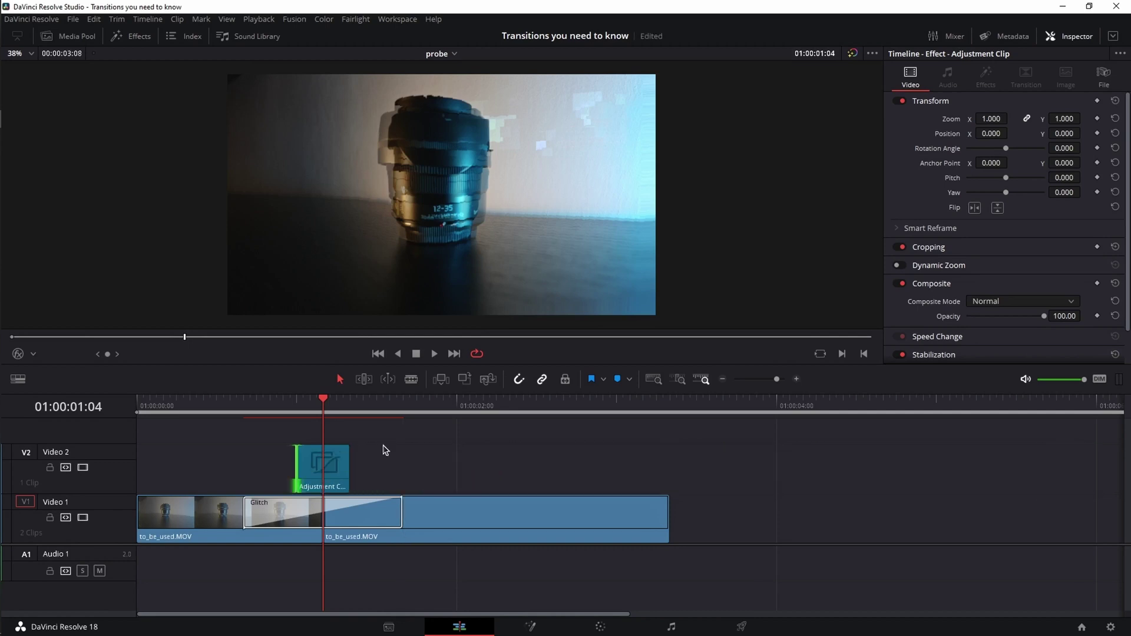
pyautogui.click(147, 41)
# Step: Search 'glitch' and apply the Digital Glitch effect to the Adjustment Clip
pyautogui.click(231, 76)
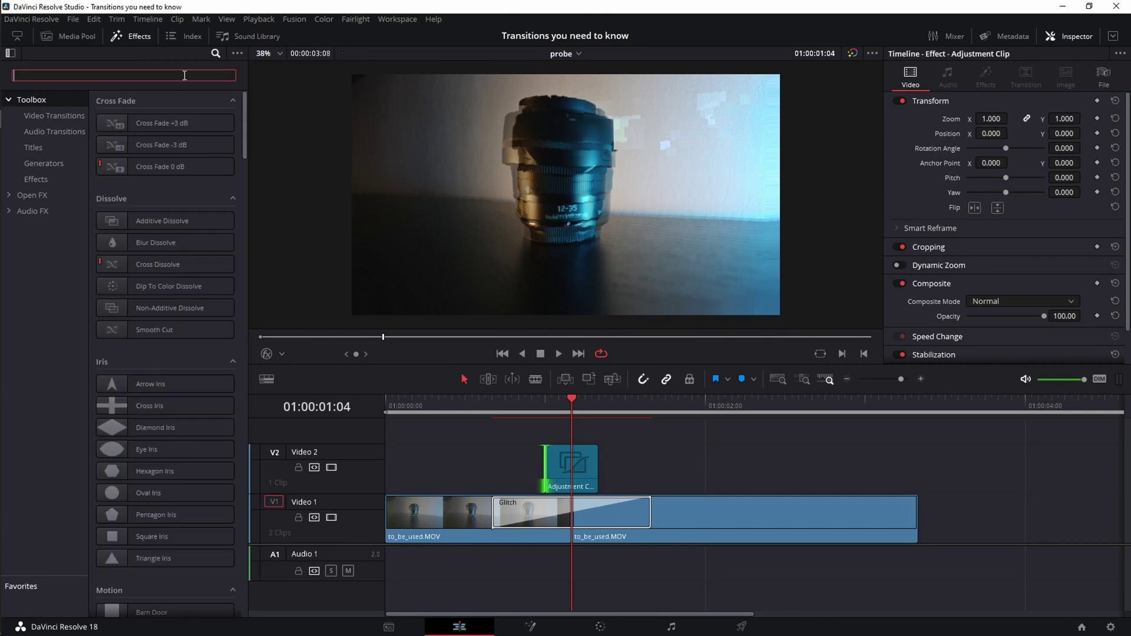
pyautogui.write('glitch')
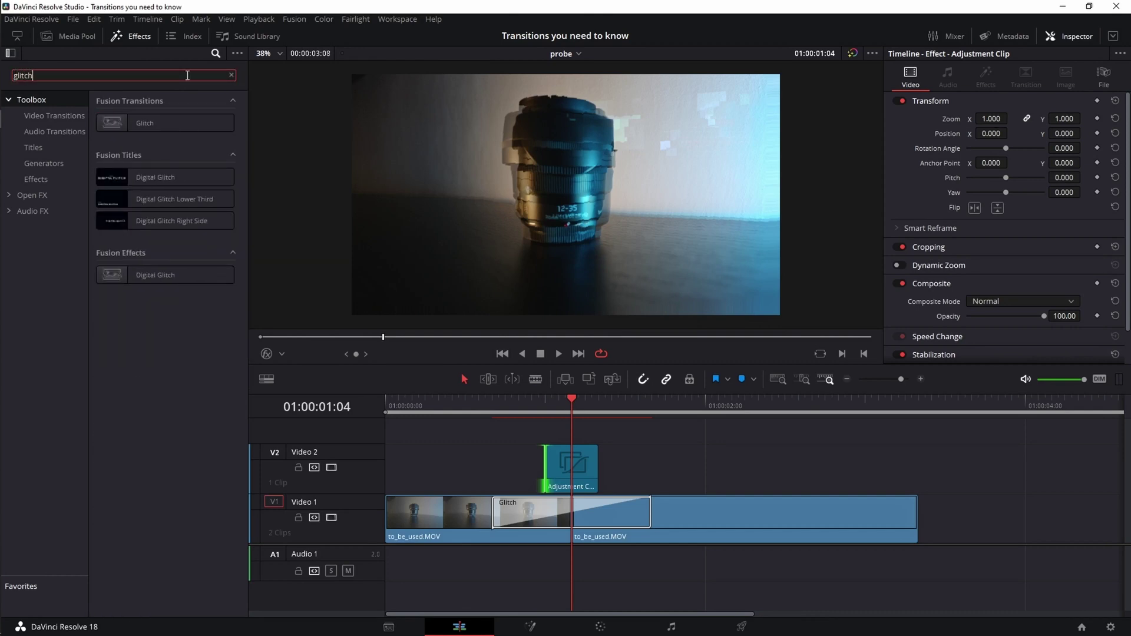
pyautogui.moveTo(152, 120); pyautogui.dragTo(527, 514)
pyautogui.moveTo(157, 279); pyautogui.dragTo(582, 471)
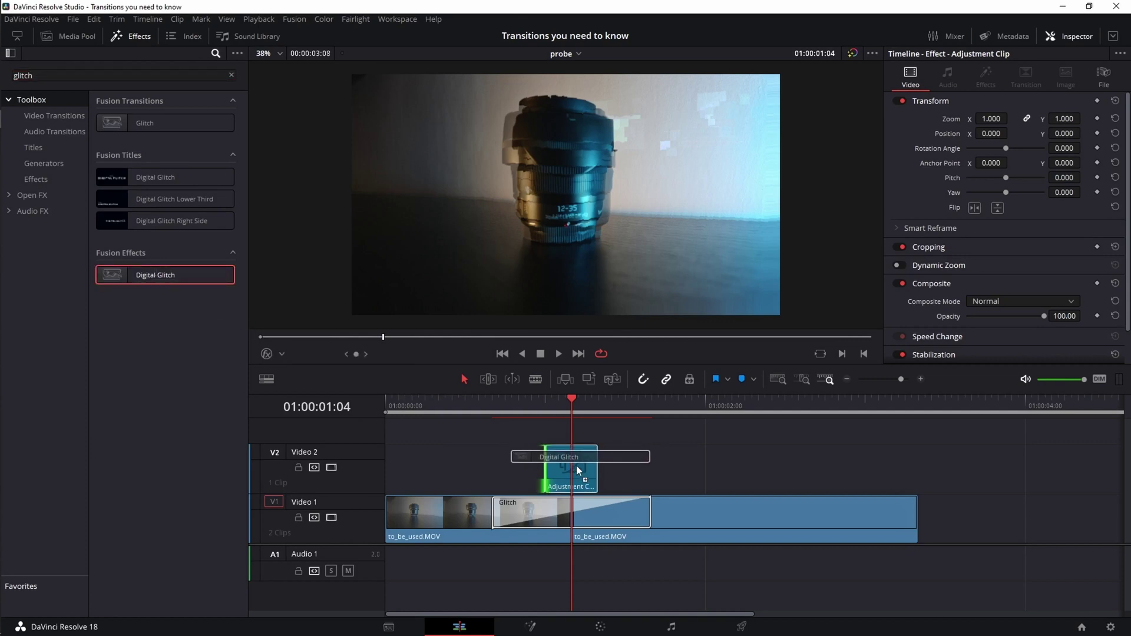
pyautogui.moveTo(581, 468); pyautogui.dragTo(581, 468)
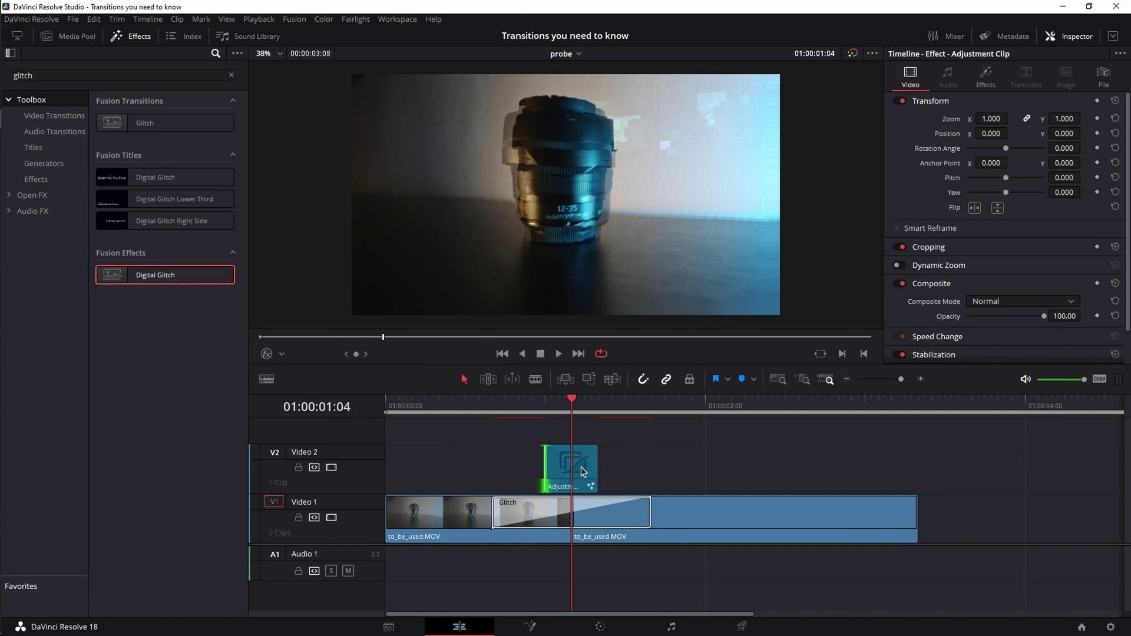
# Step: Preview the combined glitch from the start and park on a mid-transition frame
pyautogui.click(139, 39)
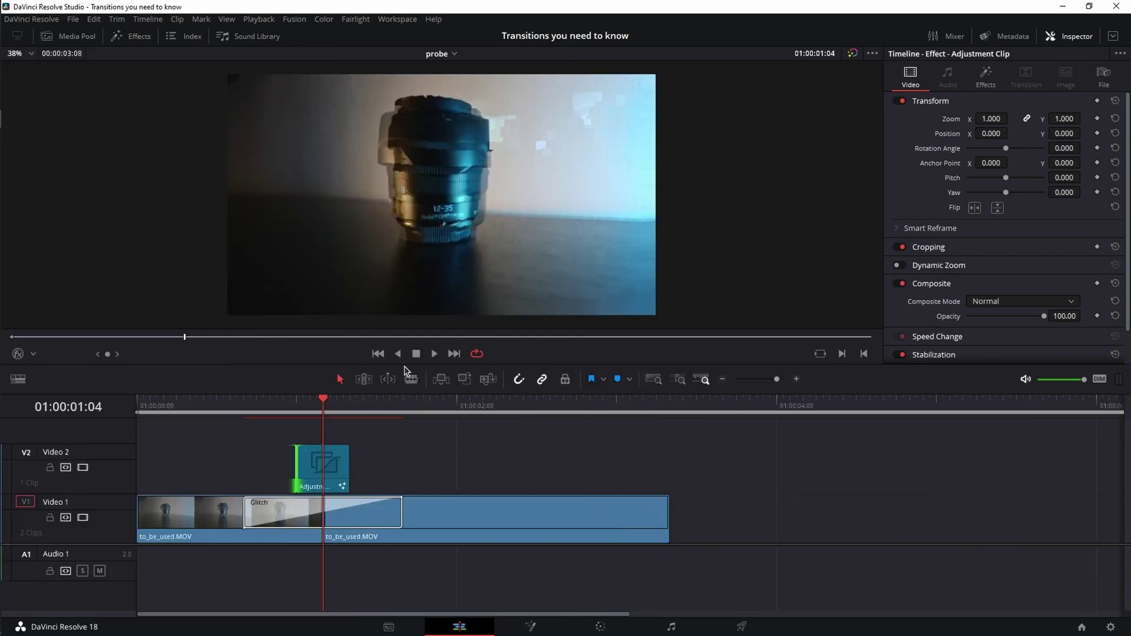
pyautogui.press('Up')
pyautogui.click(378, 353)
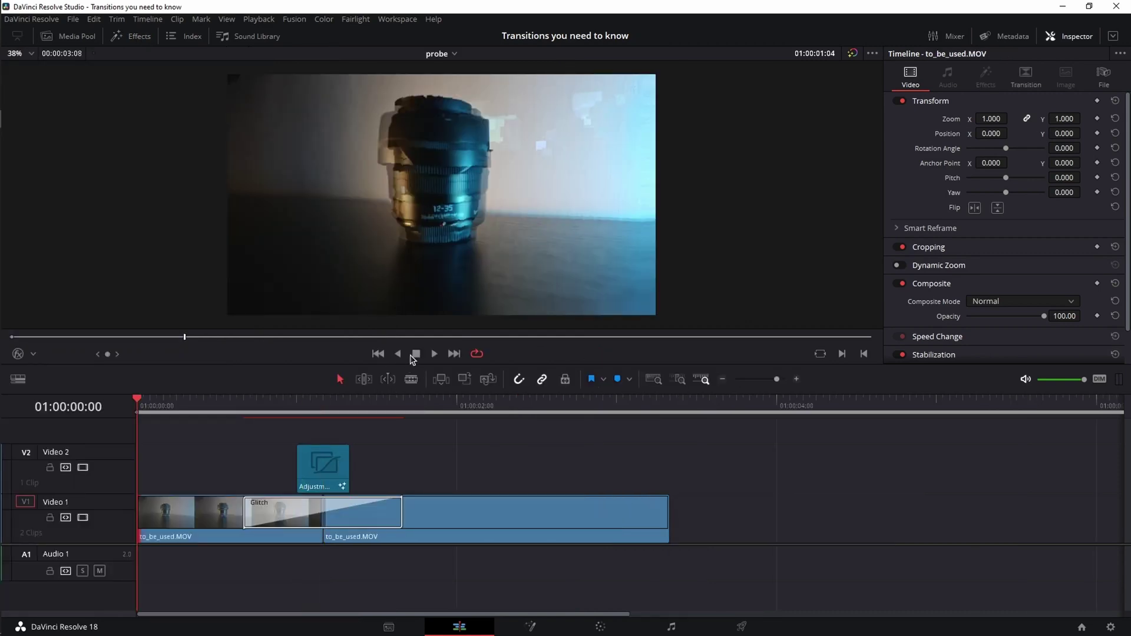
pyautogui.click(434, 354)
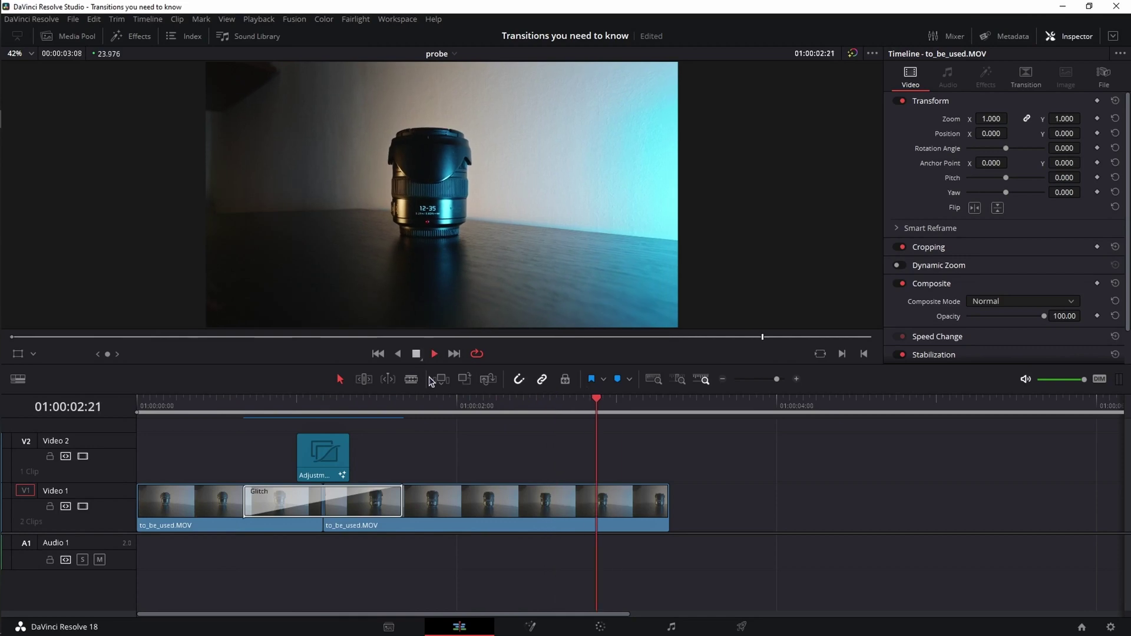
pyautogui.click(321, 403)
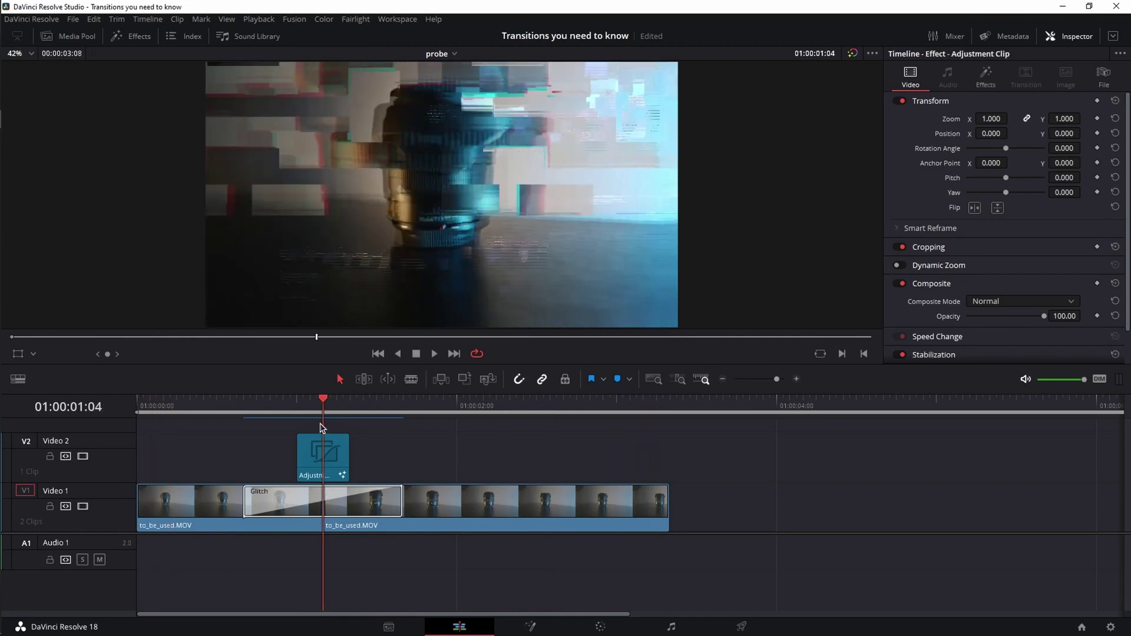
# Step: Set Digital Glitch Position Y to 0.337 and Chroma Scale to 1.3, then replay
pyautogui.click(340, 458)
pyautogui.click(986, 78)
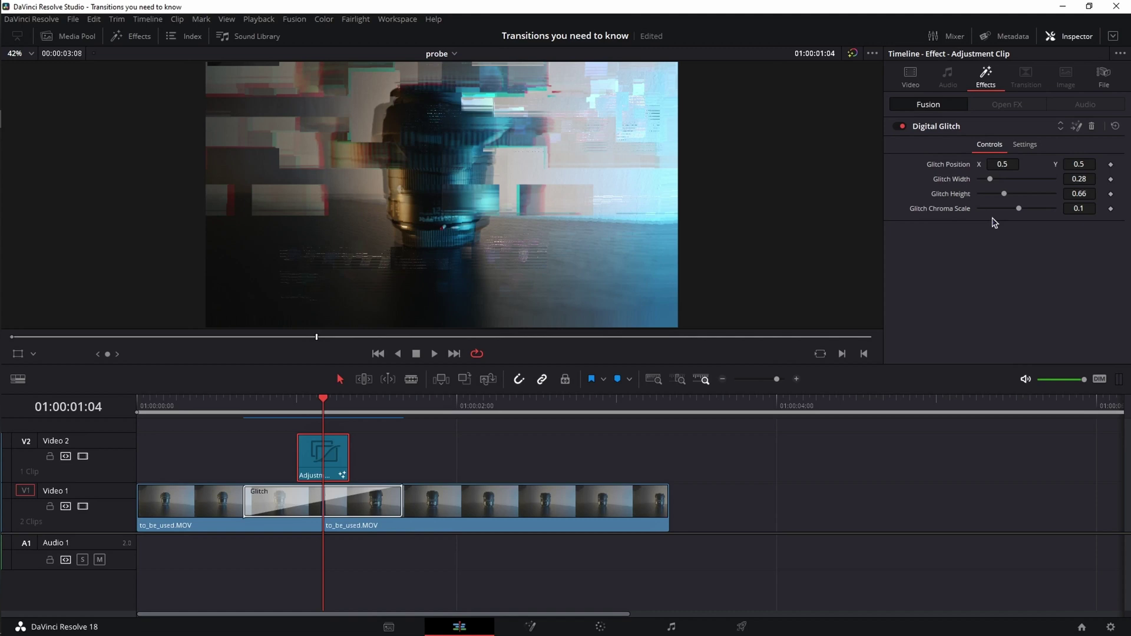
pyautogui.click(1026, 145)
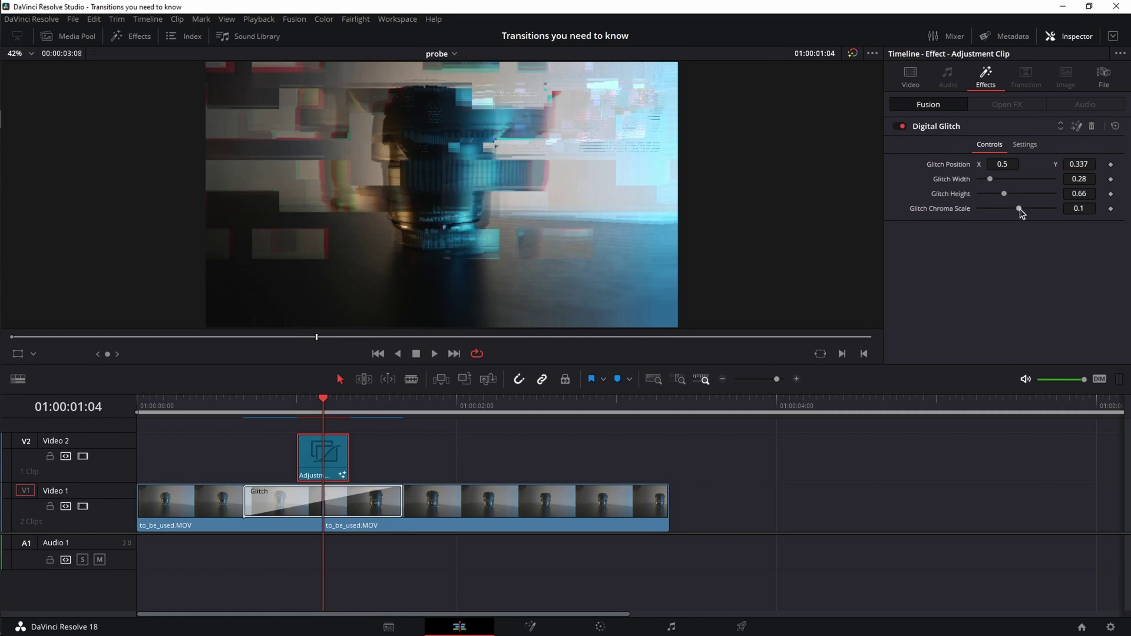
pyautogui.moveTo(1020, 209); pyautogui.dragTo(1042, 210)
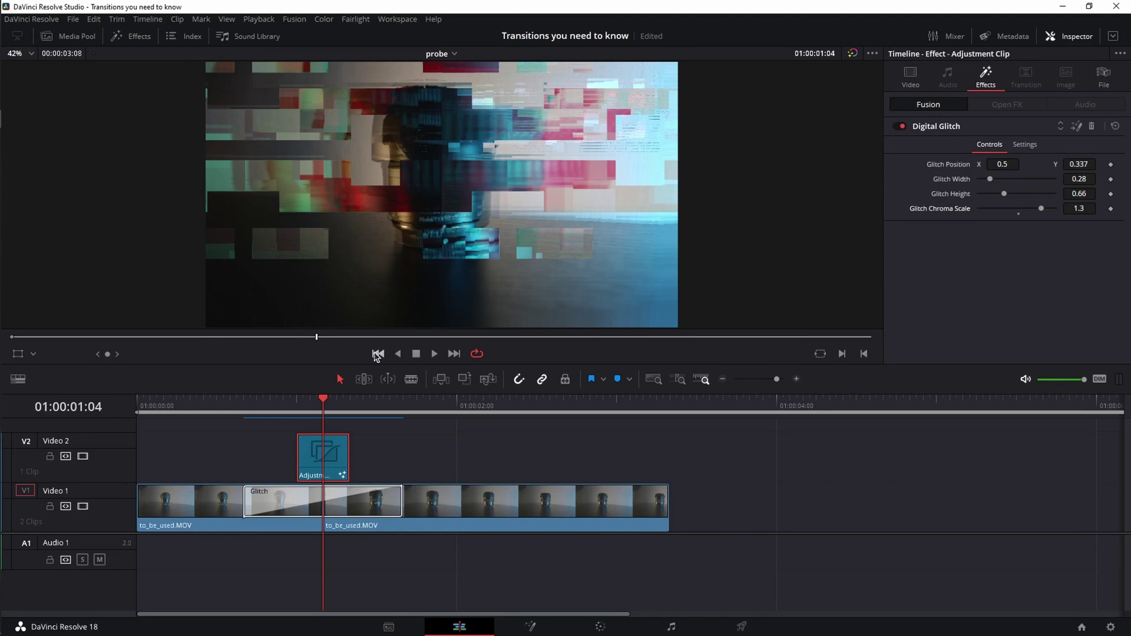
pyautogui.click(435, 353)
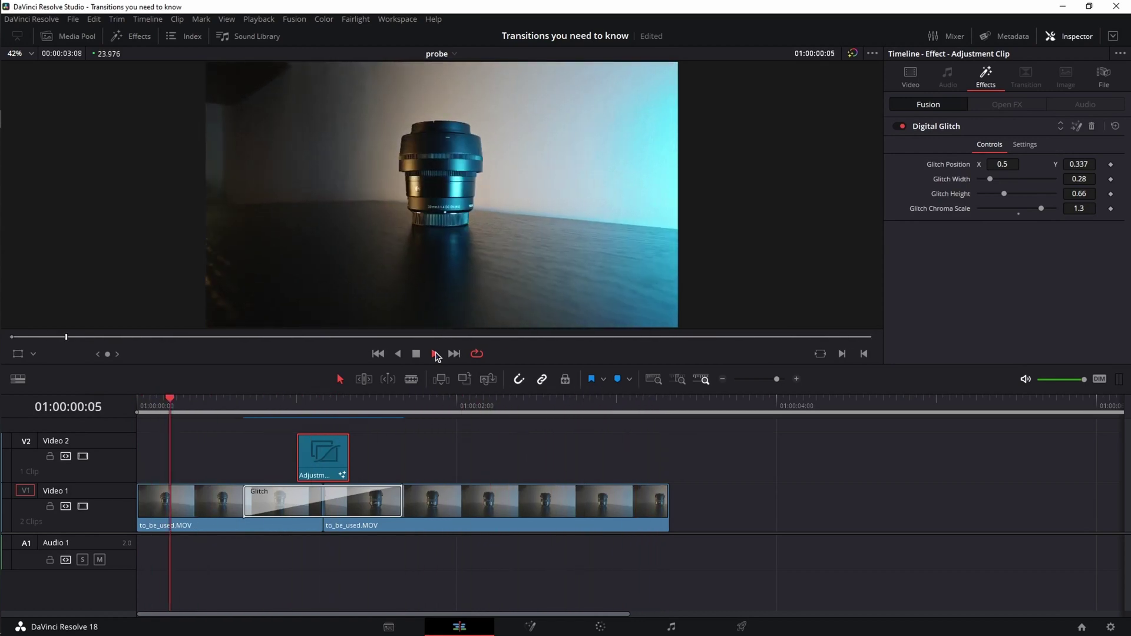
# Step: Delete the Glitch transition and drop Fusion's Camera Shake onto the cut, stretched to 0.6 seconds (14 frames)
pyautogui.click(342, 499)
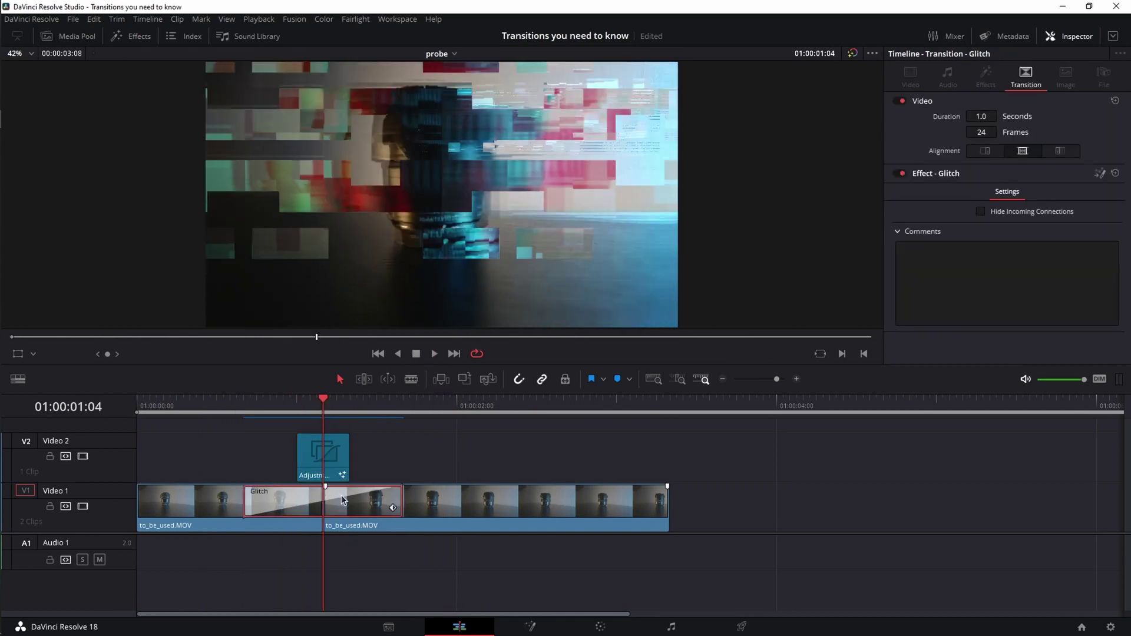
pyautogui.press('Delete')
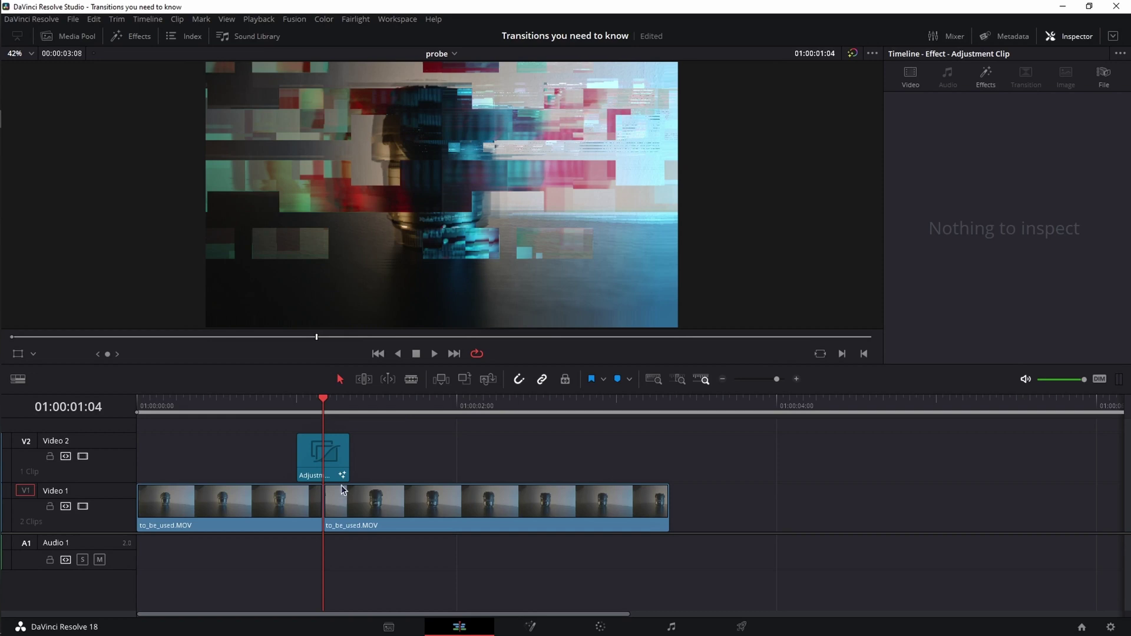
pyautogui.click(141, 39)
pyautogui.click(64, 88)
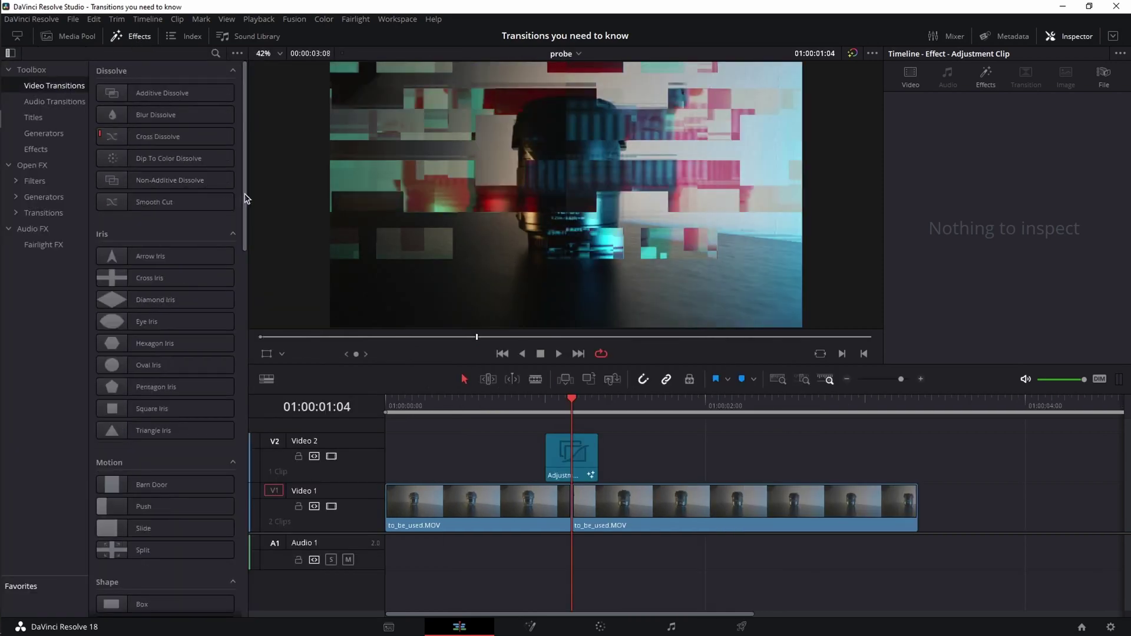
pyautogui.moveTo(247, 198); pyautogui.dragTo(238, 430)
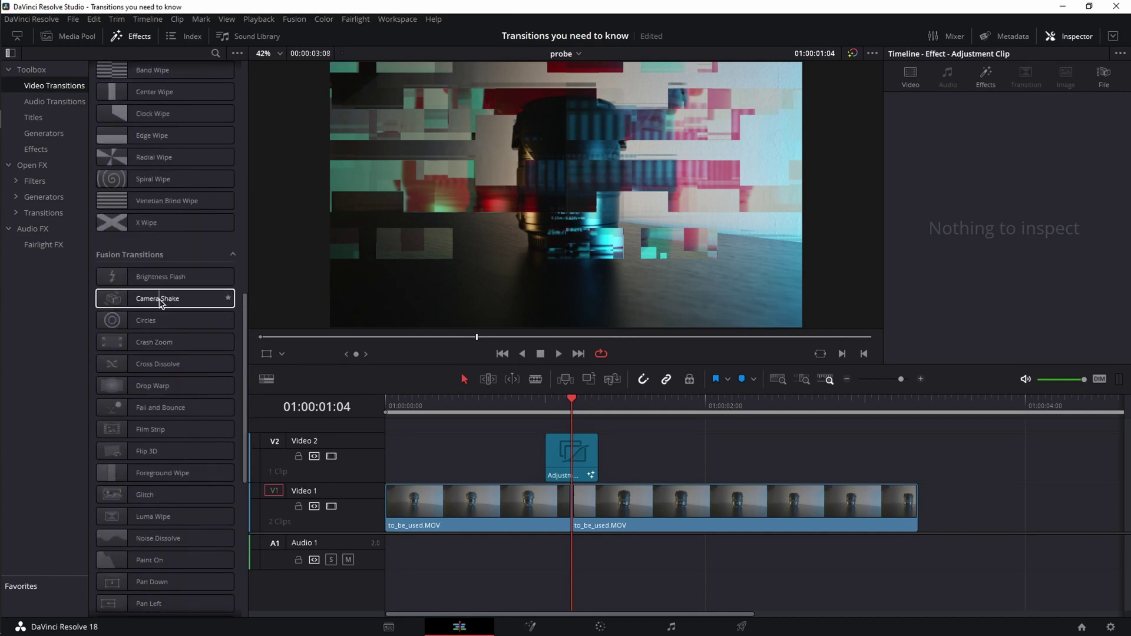
pyautogui.moveTo(174, 297)
pyautogui.mouseDown()
pyautogui.moveTo(508, 478)
pyautogui.moveTo(580, 508)
pyautogui.moveTo(613, 497)
pyautogui.mouseUp()
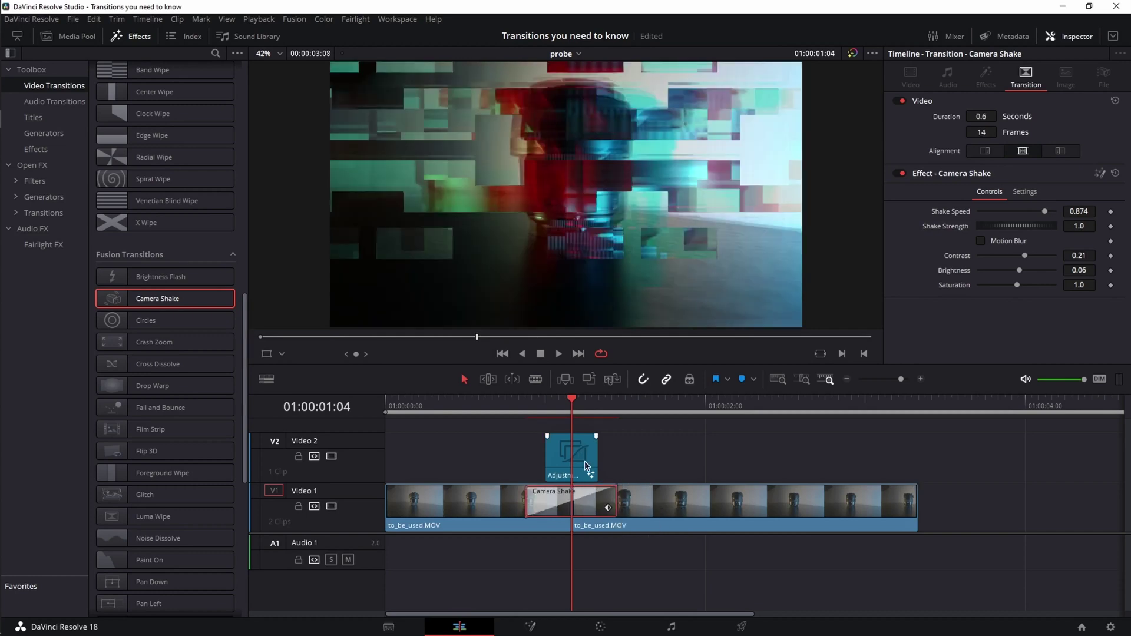
pyautogui.click(135, 38)
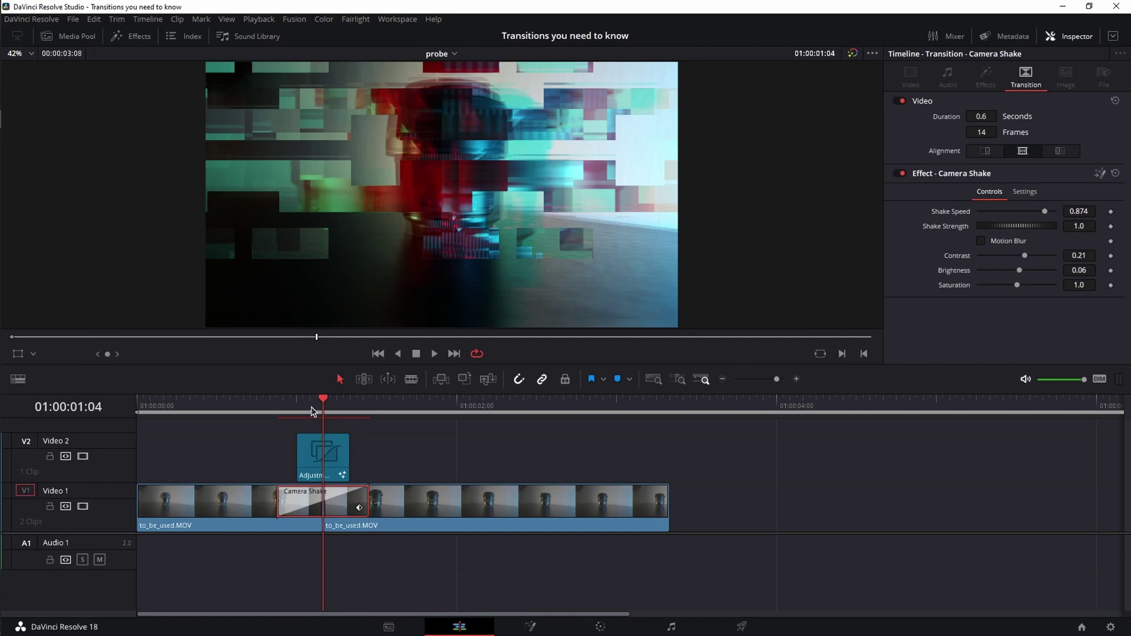
# Step: Preview the Camera Shake transition from the timeline start
pyautogui.moveTo(326, 404); pyautogui.dragTo(129, 409)
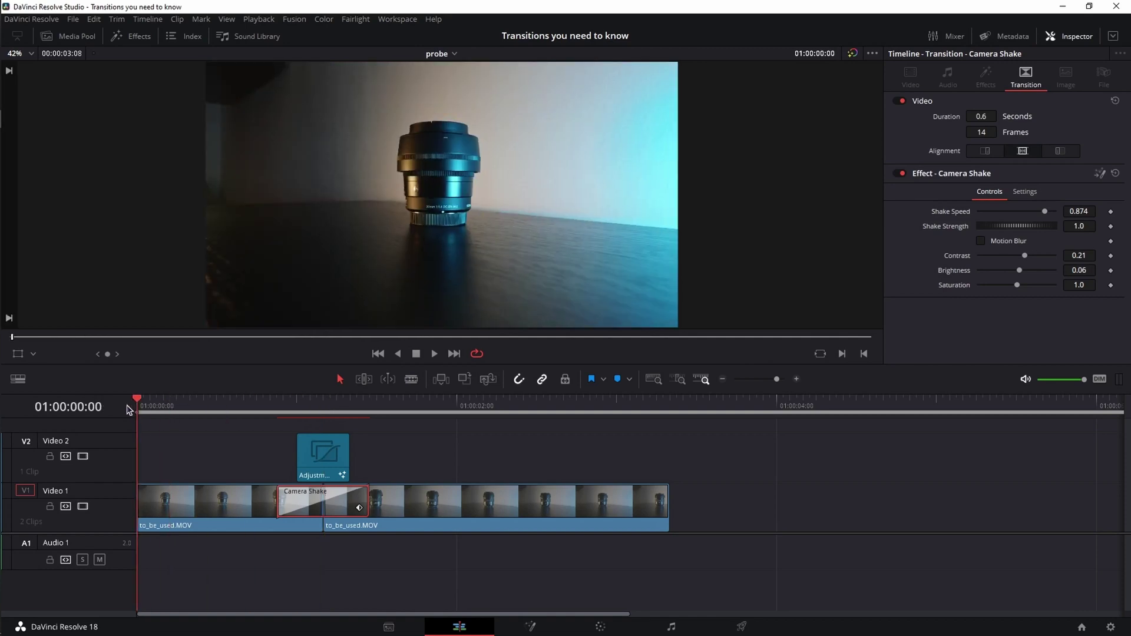
pyautogui.click(436, 354)
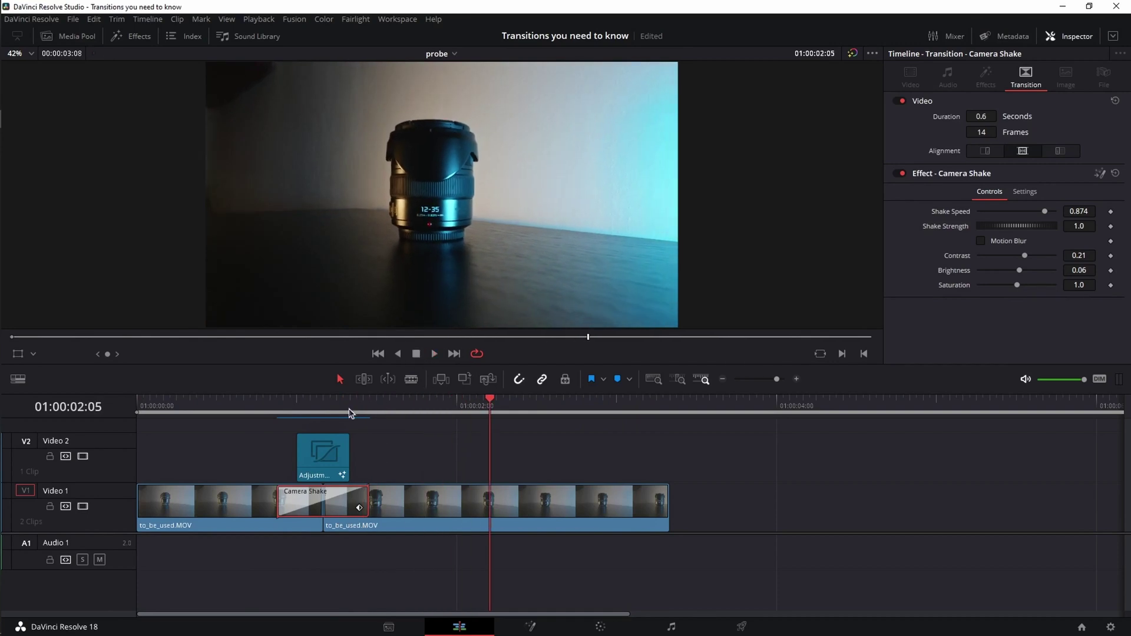
pyautogui.click(322, 405)
# Step: Enable motion blur on Camera Shake, raise brightness to 0.21 and saturation to 1.51, and preview
pyautogui.click(981, 241)
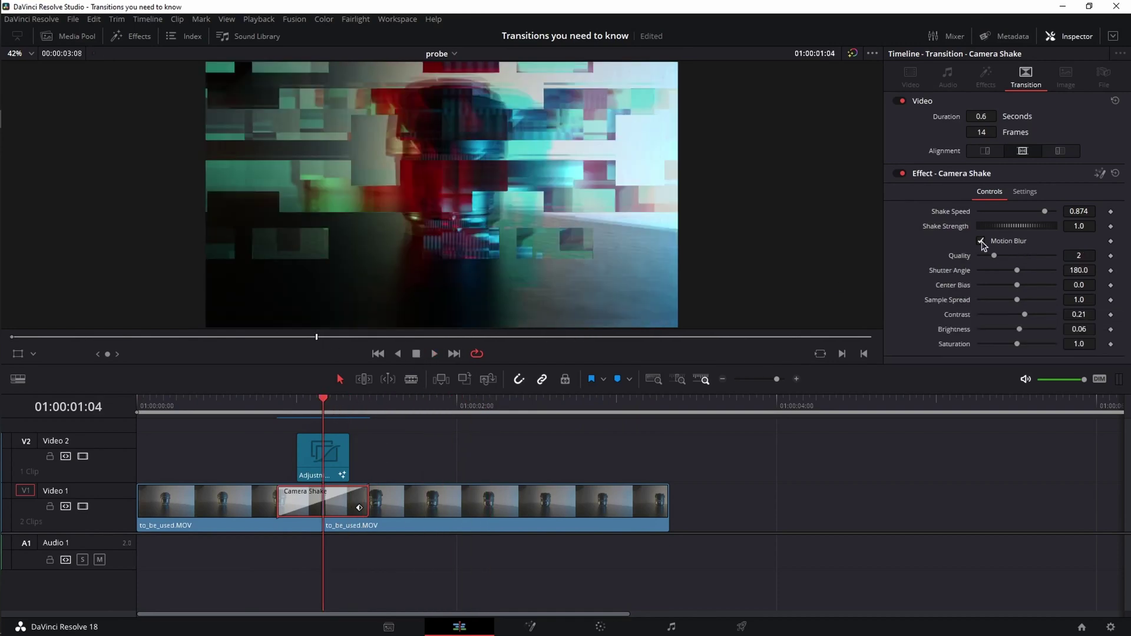
pyautogui.moveTo(1021, 335); pyautogui.dragTo(1028, 333)
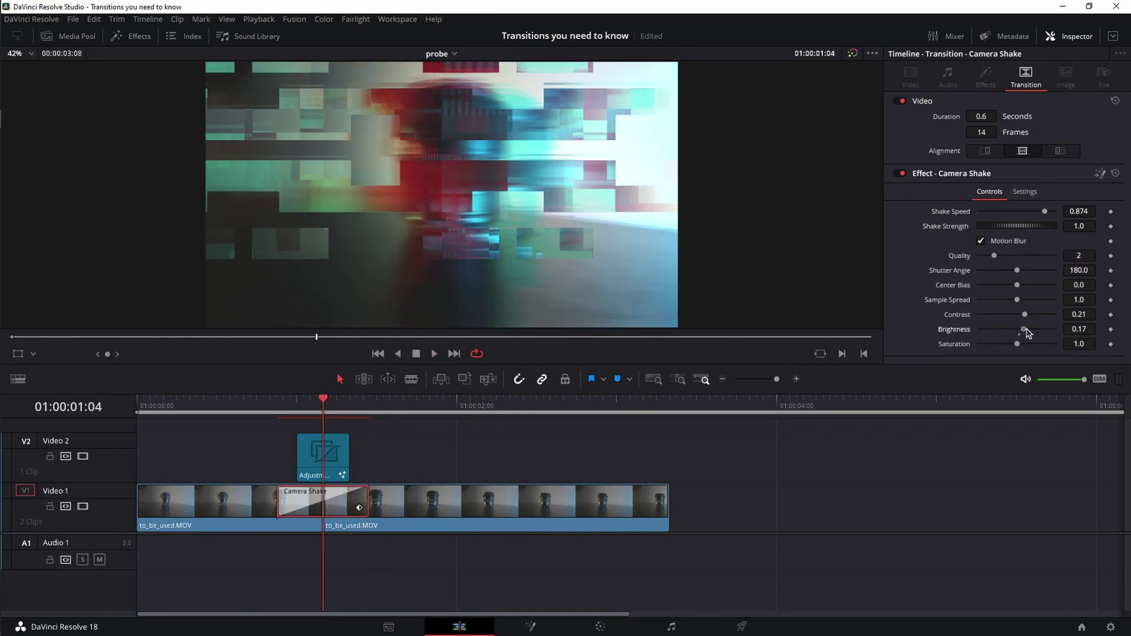
pyautogui.moveTo(1017, 344)
pyautogui.mouseDown()
pyautogui.moveTo(1046, 315)
pyautogui.moveTo(1083, 323)
pyautogui.mouseUp()
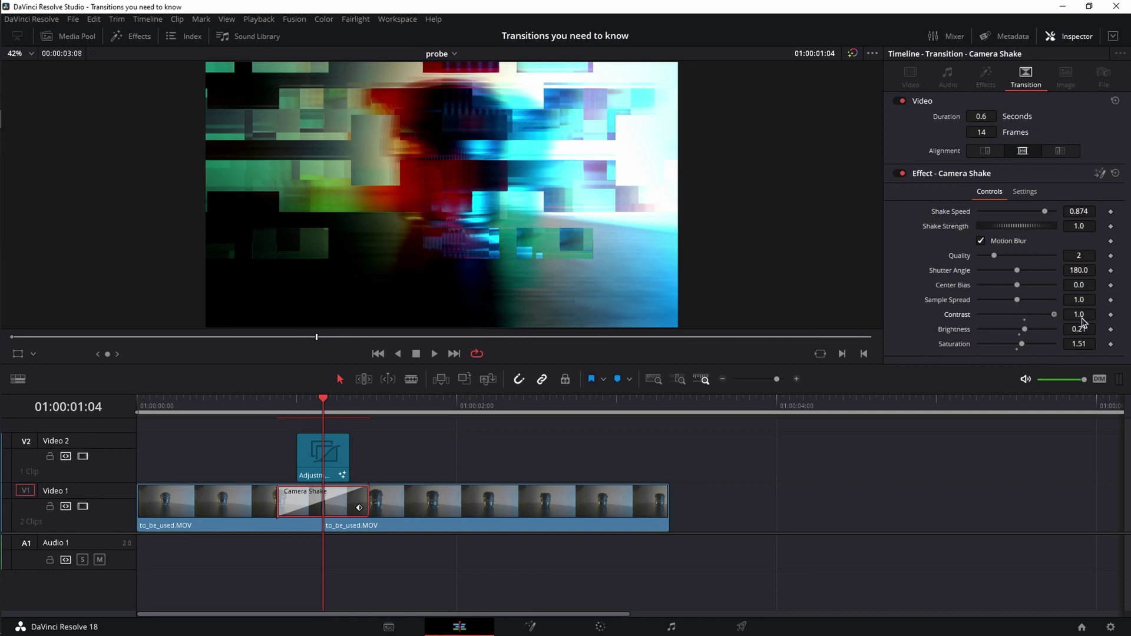
pyautogui.click(434, 354)
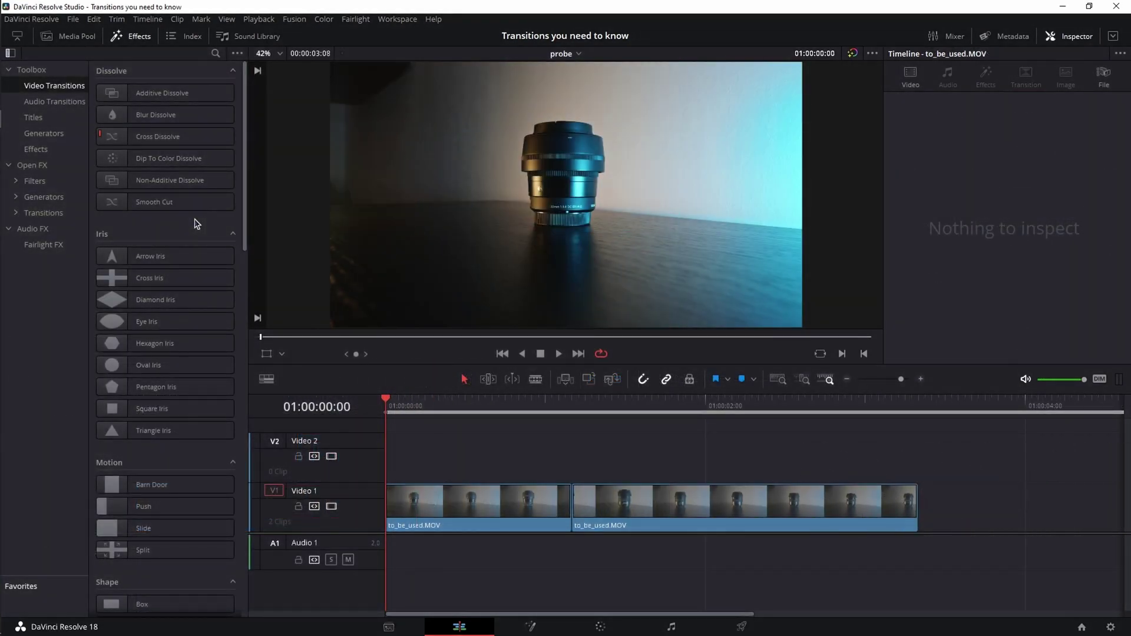
# Step: Add a one-second Cross Dissolve to the cut, keep Video style, set ease to In & Out, and preview
pyautogui.moveTo(175, 137); pyautogui.dragTo(587, 507)
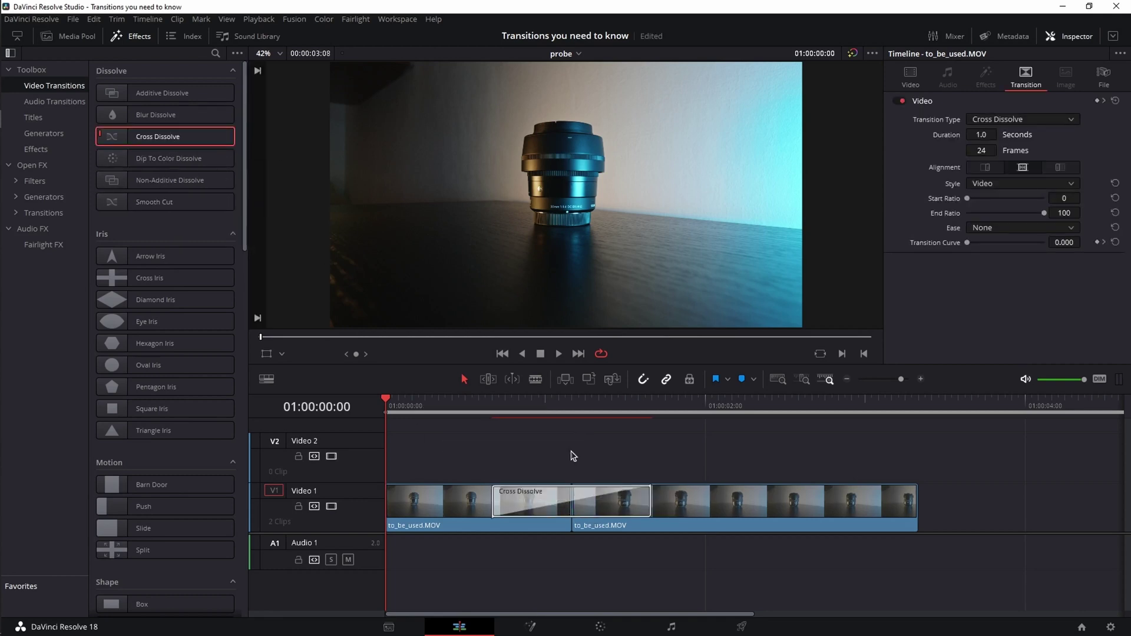
pyautogui.click(137, 40)
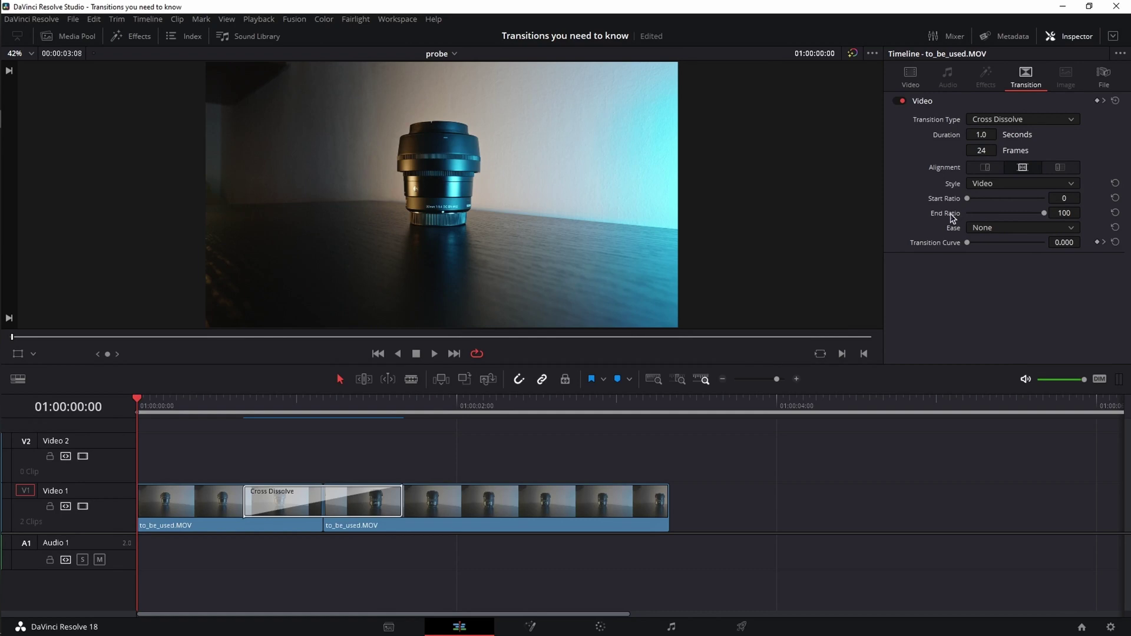
pyautogui.click(1032, 185)
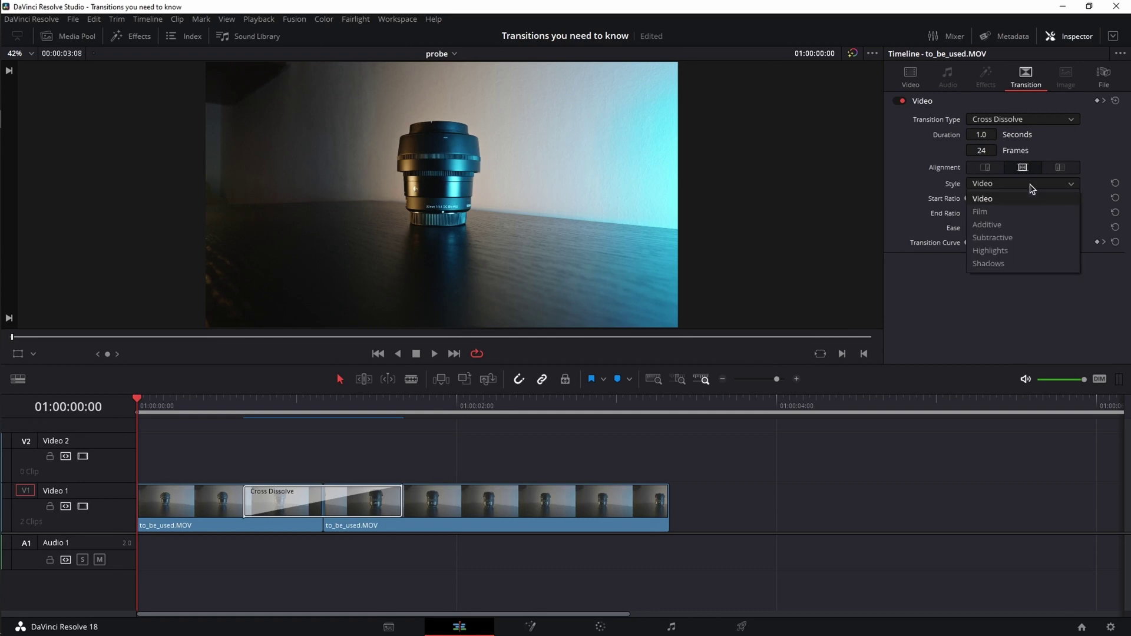
pyautogui.click(1032, 198)
pyautogui.click(1008, 229)
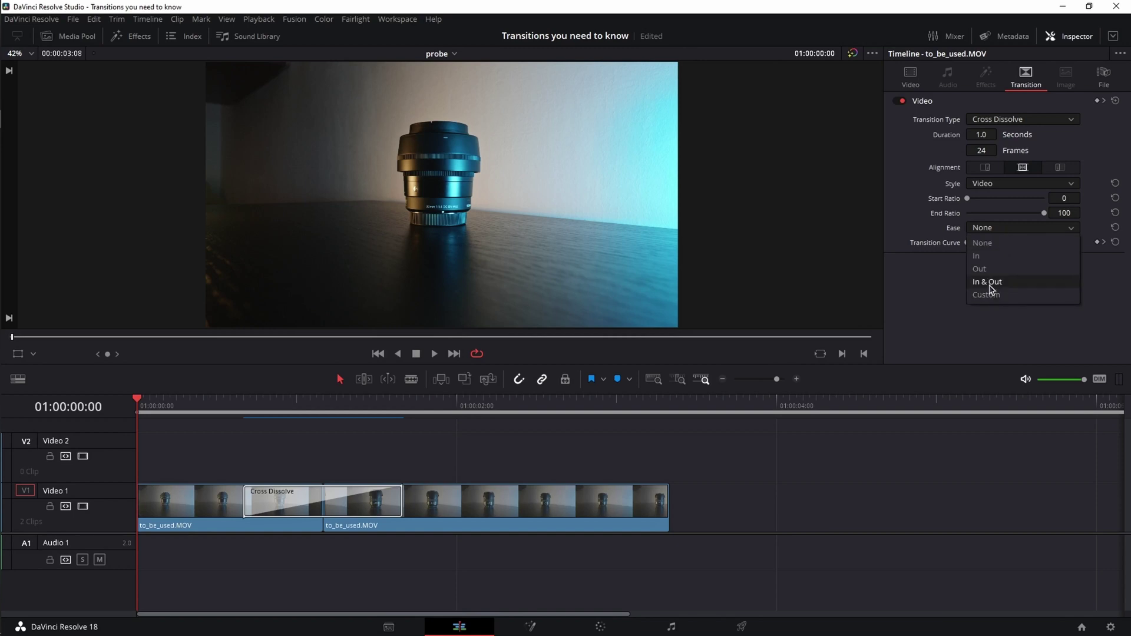
pyautogui.click(990, 283)
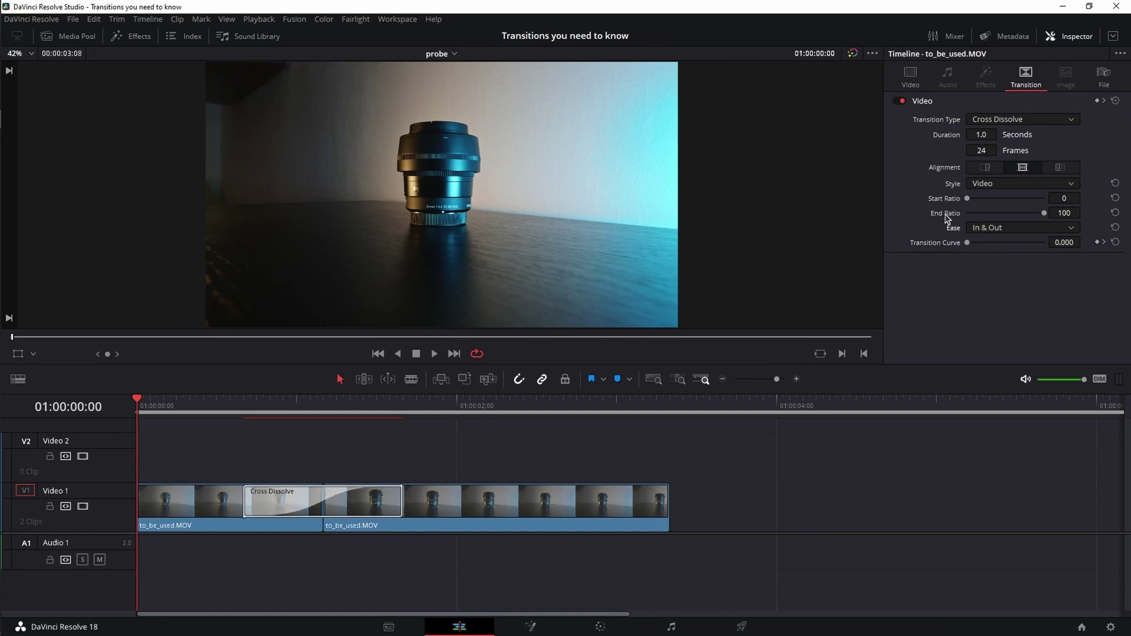
pyautogui.click(436, 354)
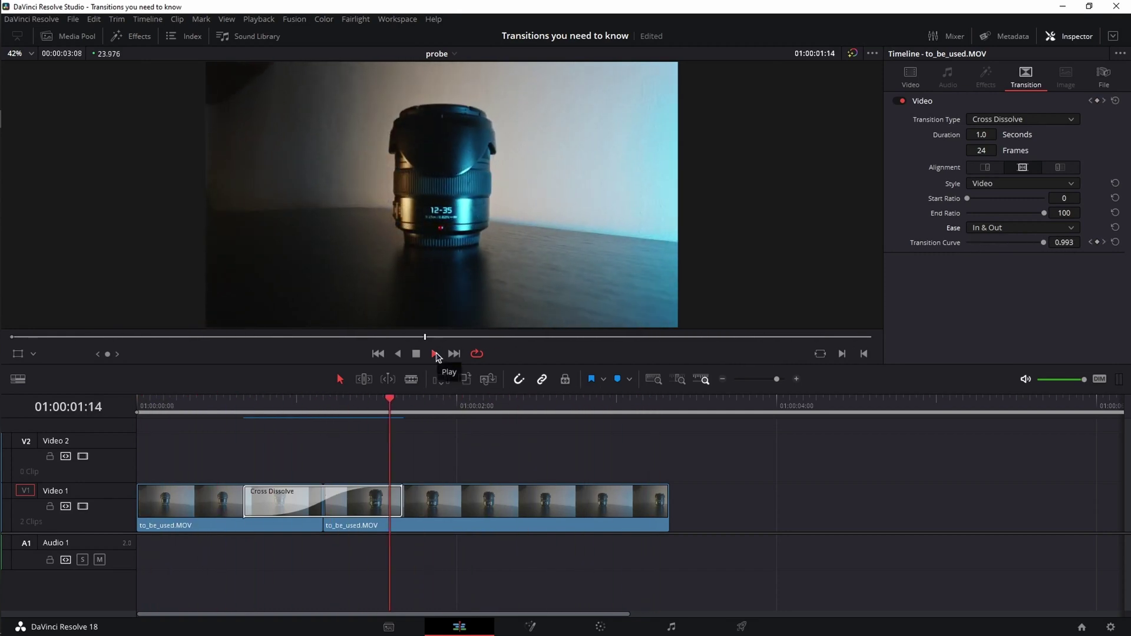
# Step: Preview the Cross Dissolve in Film style, then in Additive style
pyautogui.click(993, 184)
pyautogui.click(981, 211)
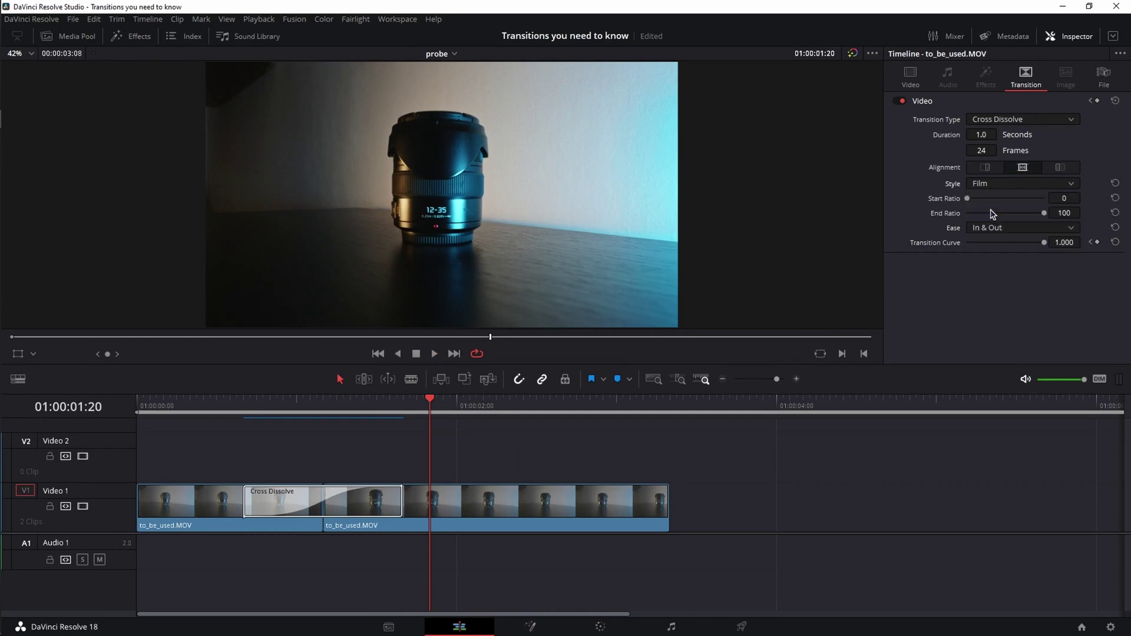
pyautogui.click(435, 354)
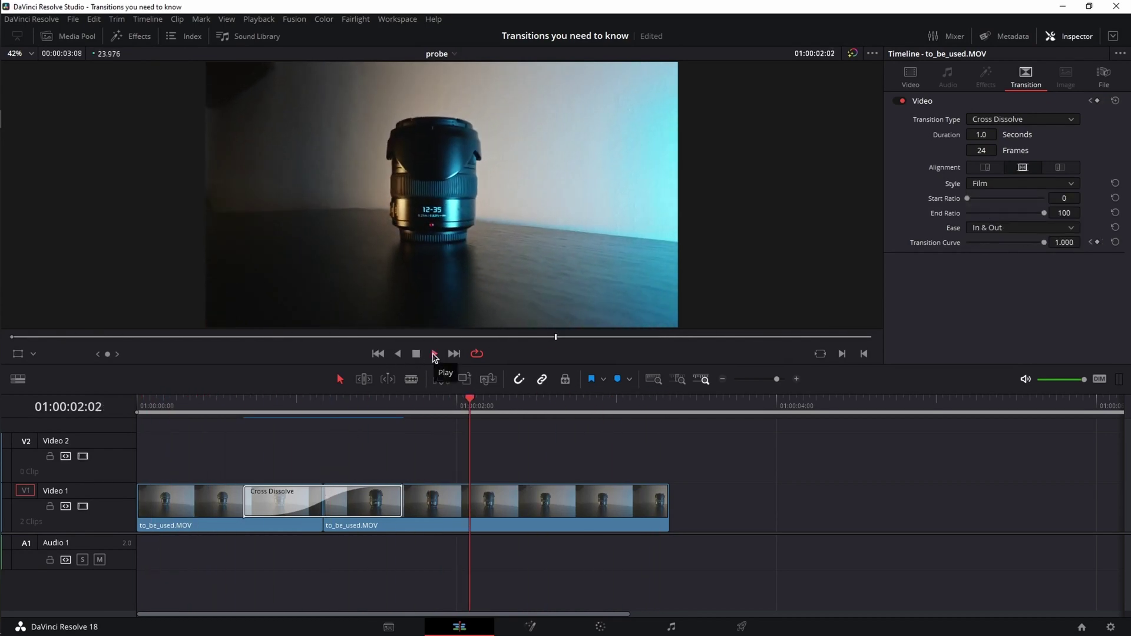
pyautogui.click(435, 354)
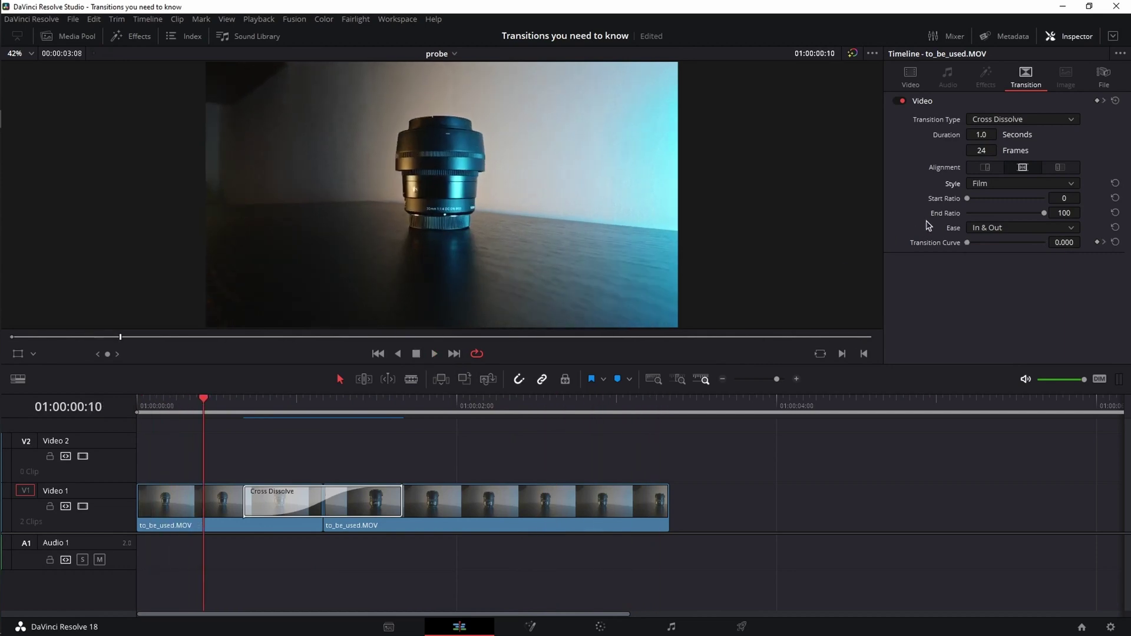
pyautogui.click(1008, 183)
pyautogui.click(1004, 225)
pyautogui.click(435, 354)
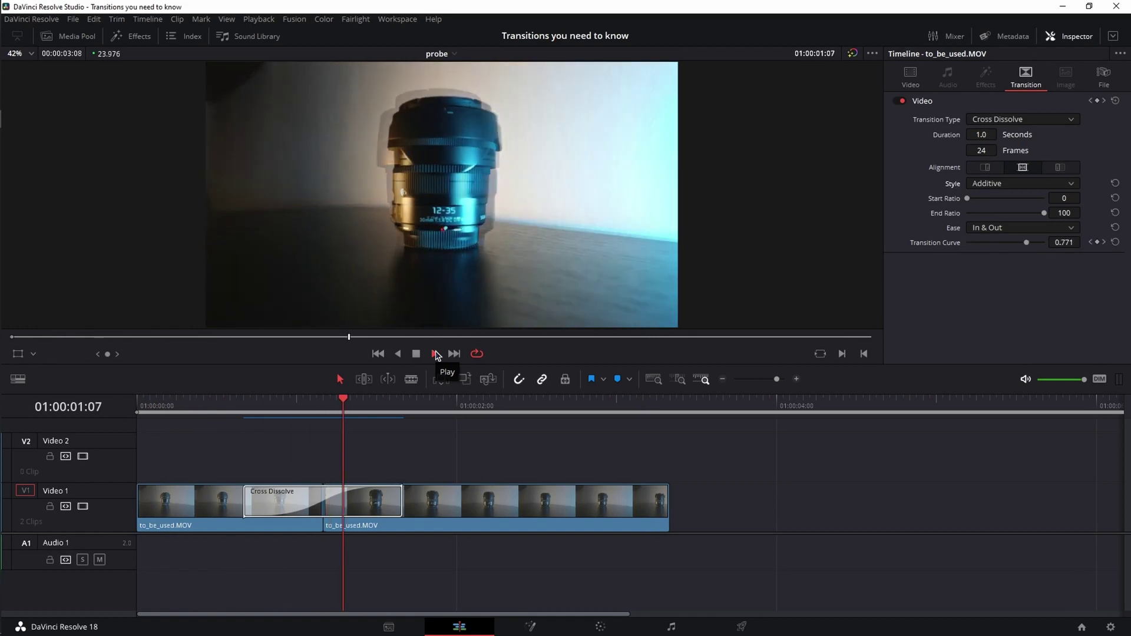
# Step: Switch the dissolve style to Subtractive and preview it from the timeline start
pyautogui.click(984, 185)
pyautogui.click(1000, 239)
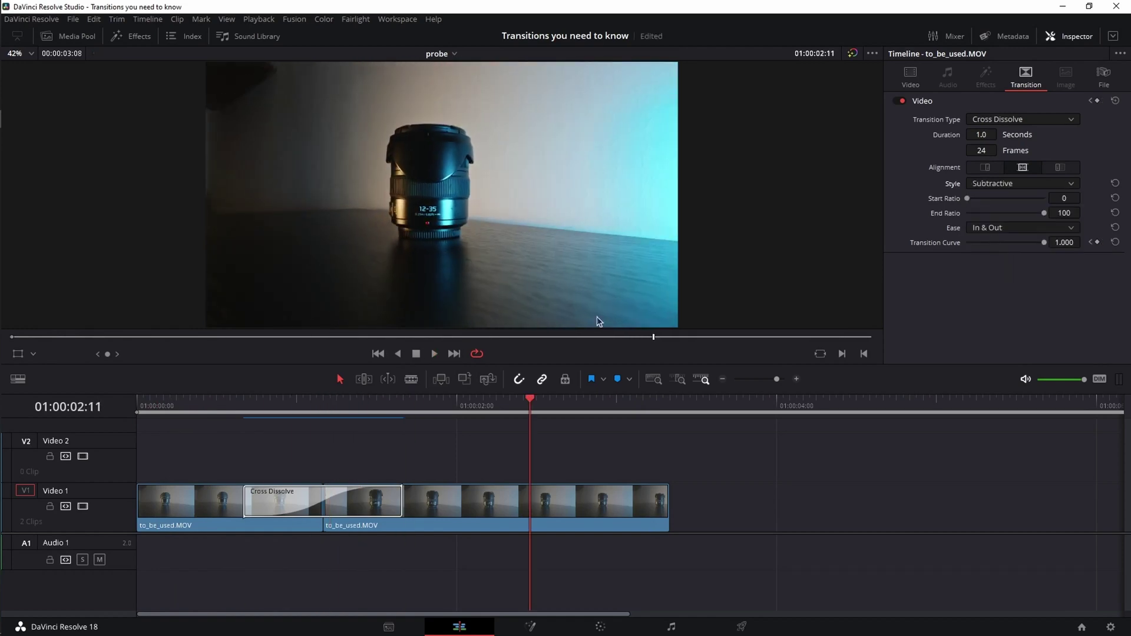
pyautogui.click(379, 355)
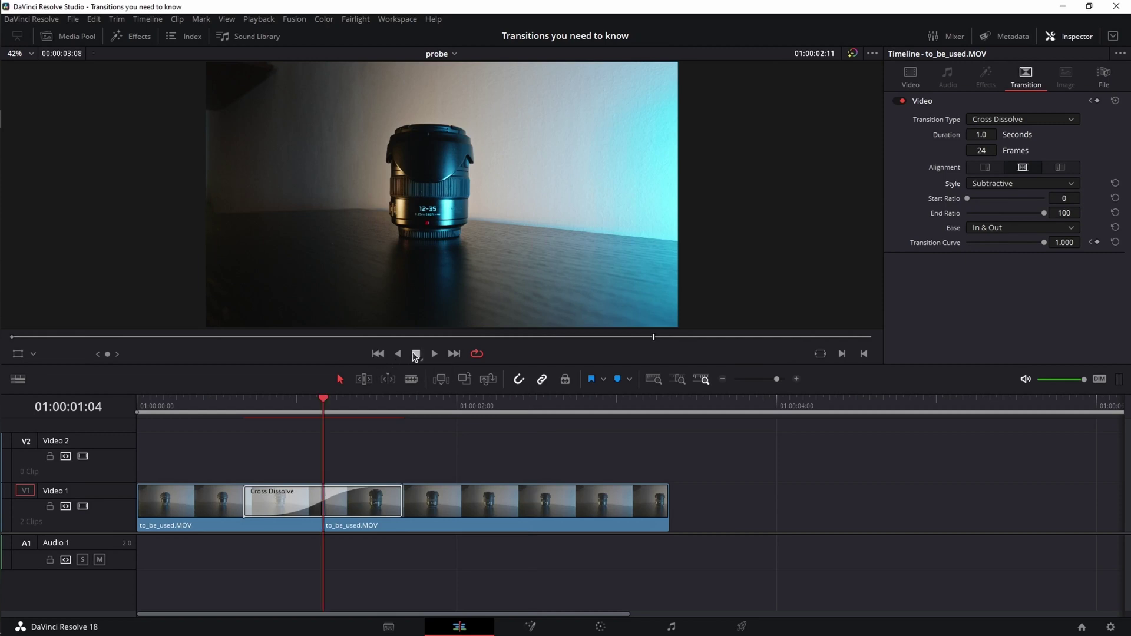
pyautogui.click(379, 354)
pyautogui.click(434, 354)
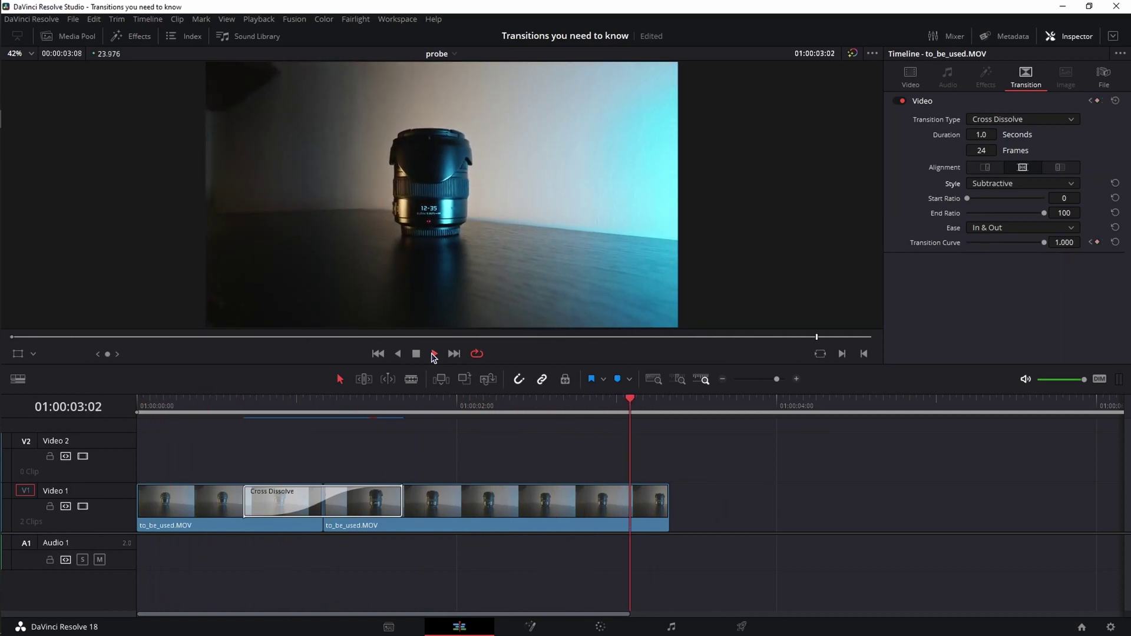
pyautogui.click(378, 353)
pyautogui.click(434, 354)
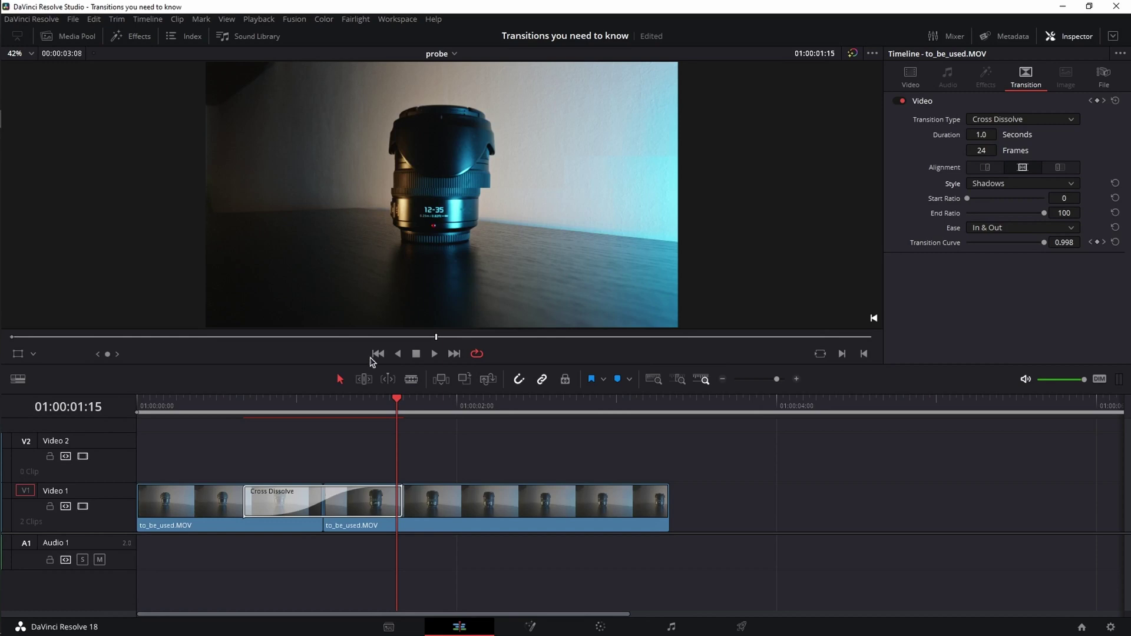
# Step: Preview the Shadows-style Cross Dissolve blending between the two clips
pyautogui.click(434, 354)
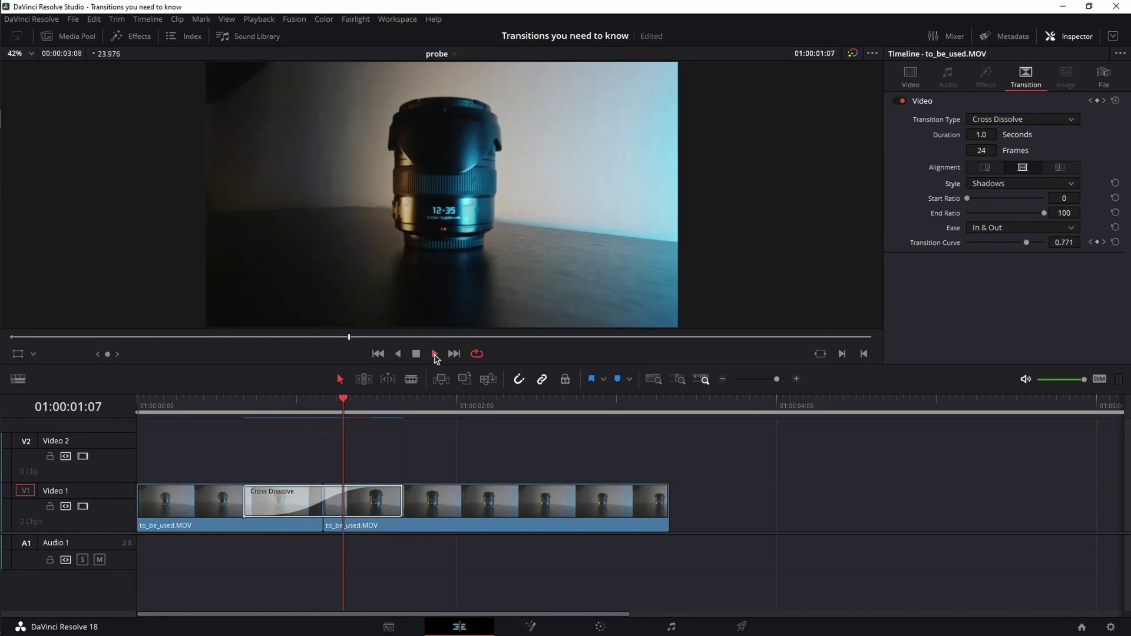